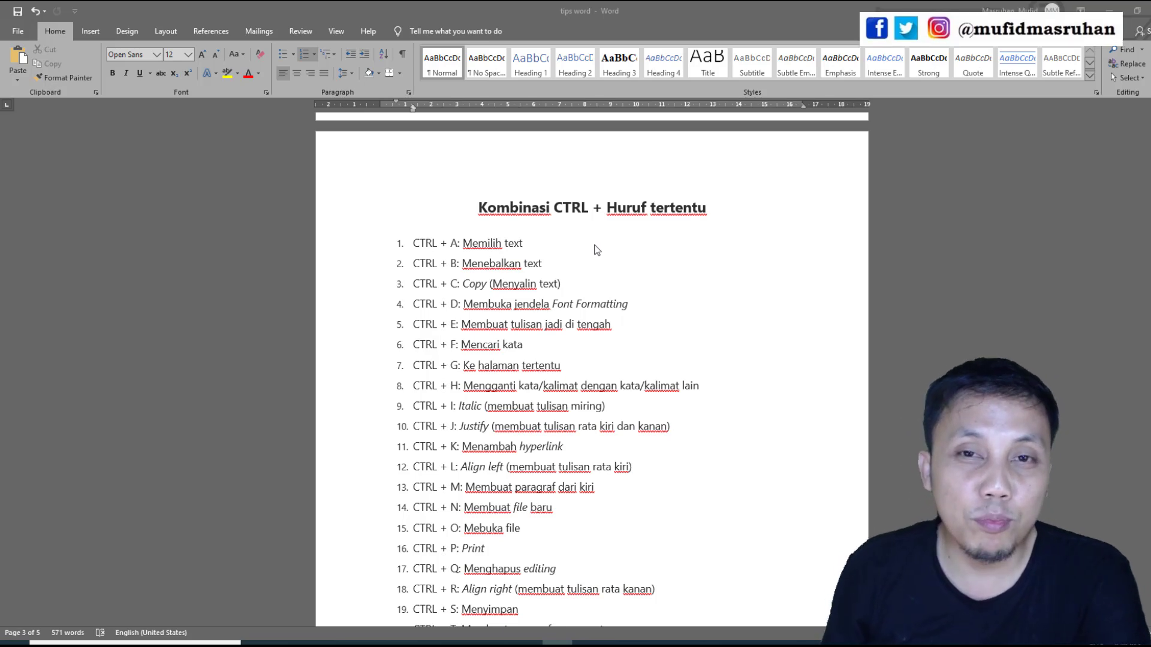
scroll(555, 227, down, 3)
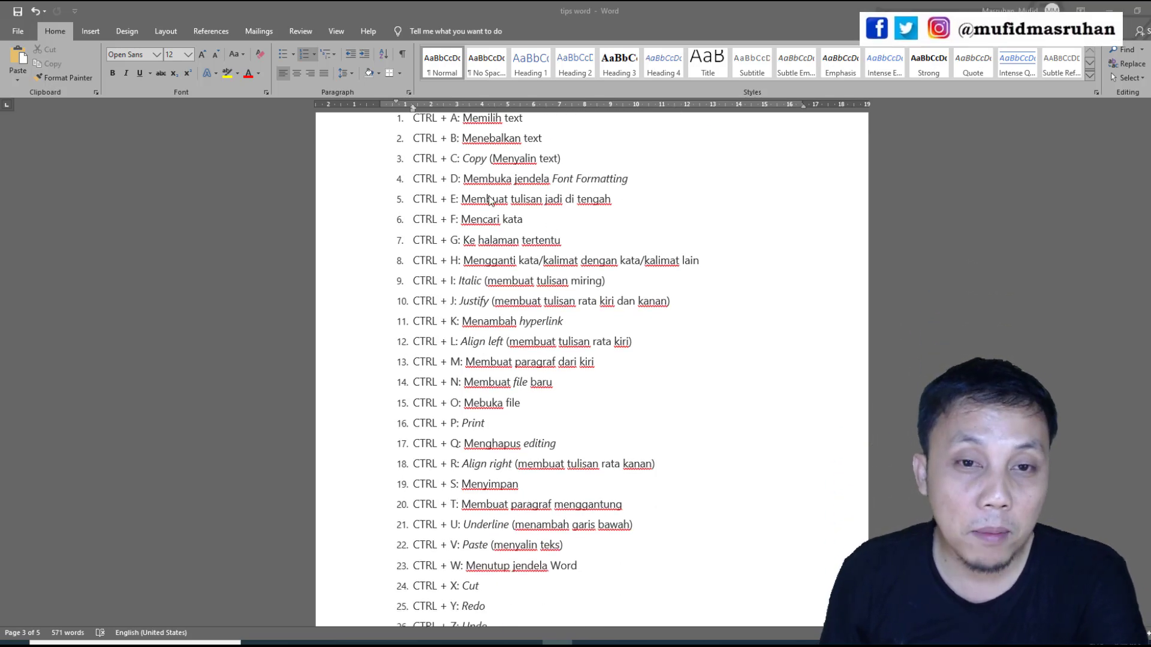
scroll(453, 212, up, 2)
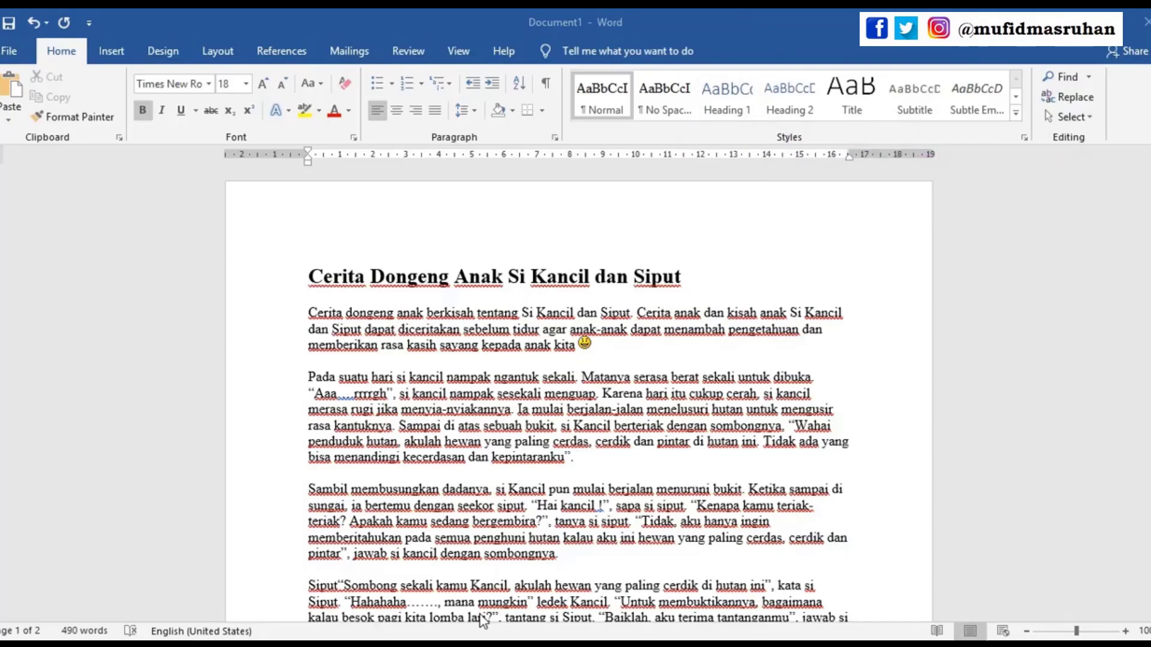
- Look through the story document and select its entire text, check the selection across the pages and clear it
click(313, 268)
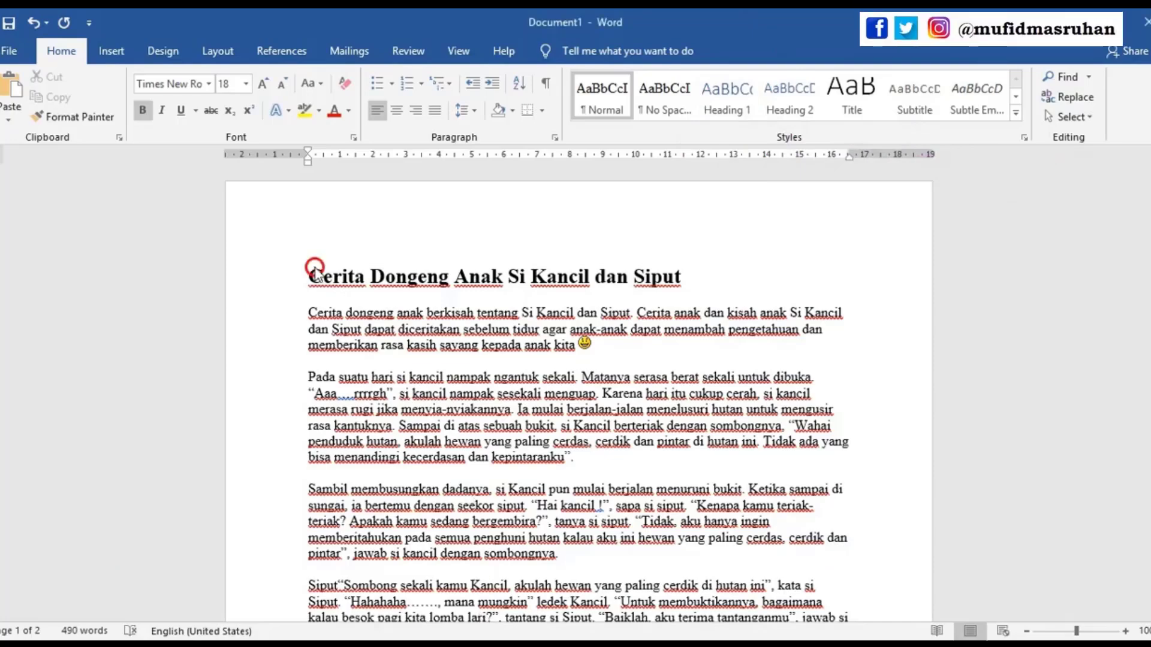
scroll(350, 307, down, 5)
scroll(408, 375, up, 5)
scroll(410, 389, down, 3)
scroll(410, 389, down, 15)
scroll(431, 502, up, 2)
scroll(430, 502, up, 15)
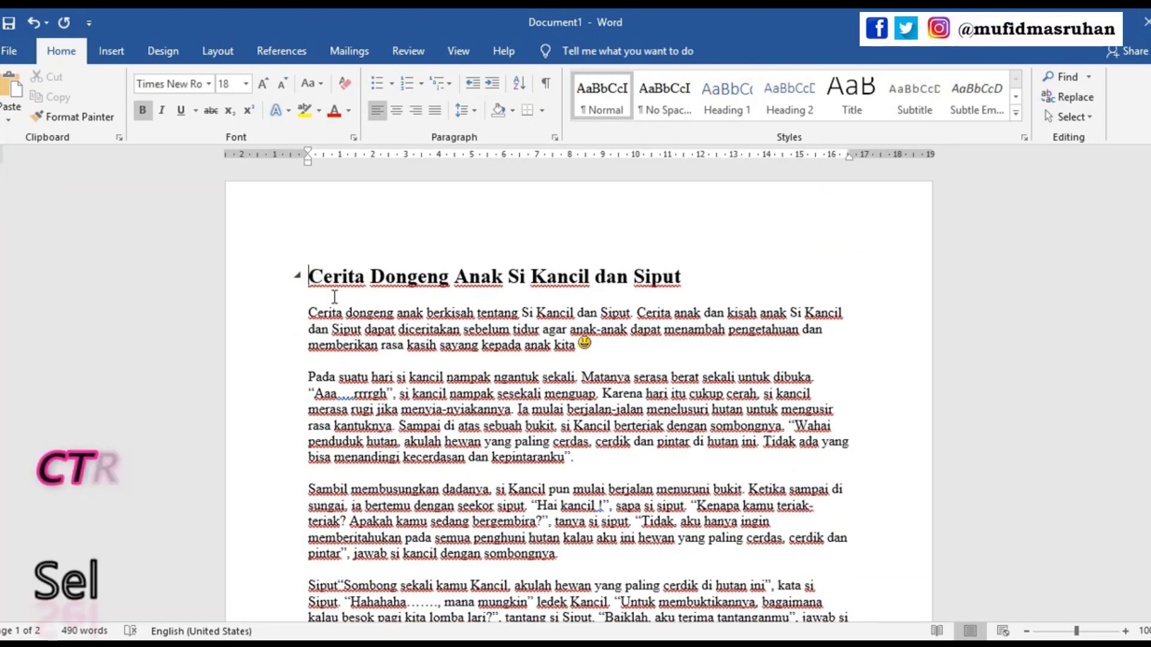
key(ctrl+a)
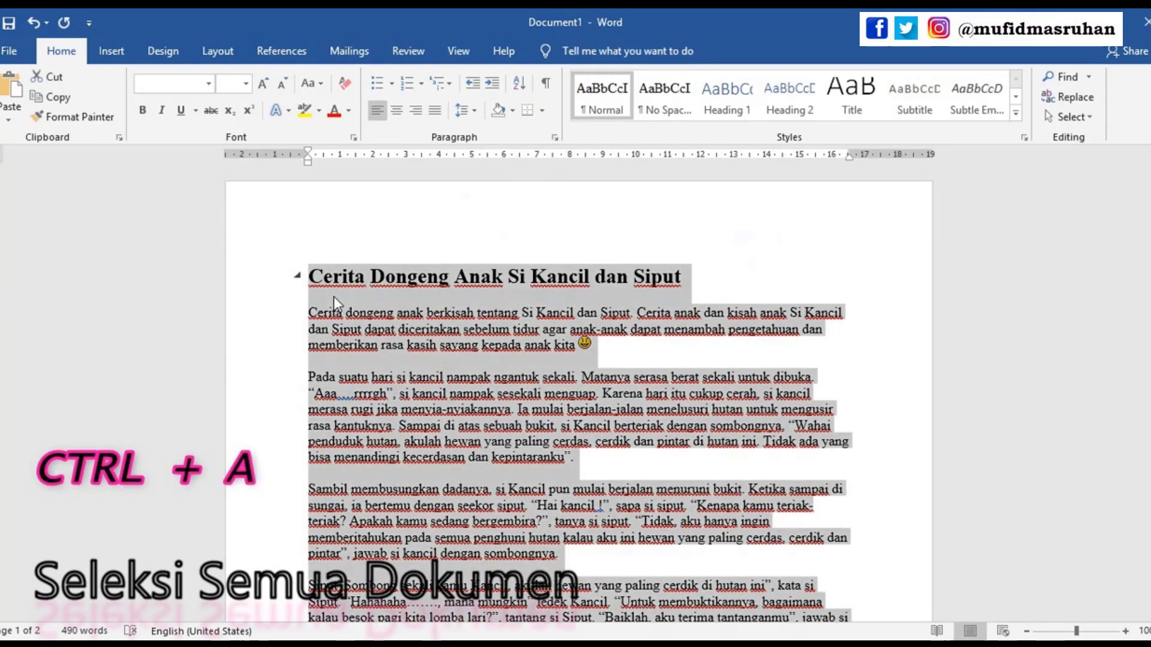
scroll(536, 424, down, 15)
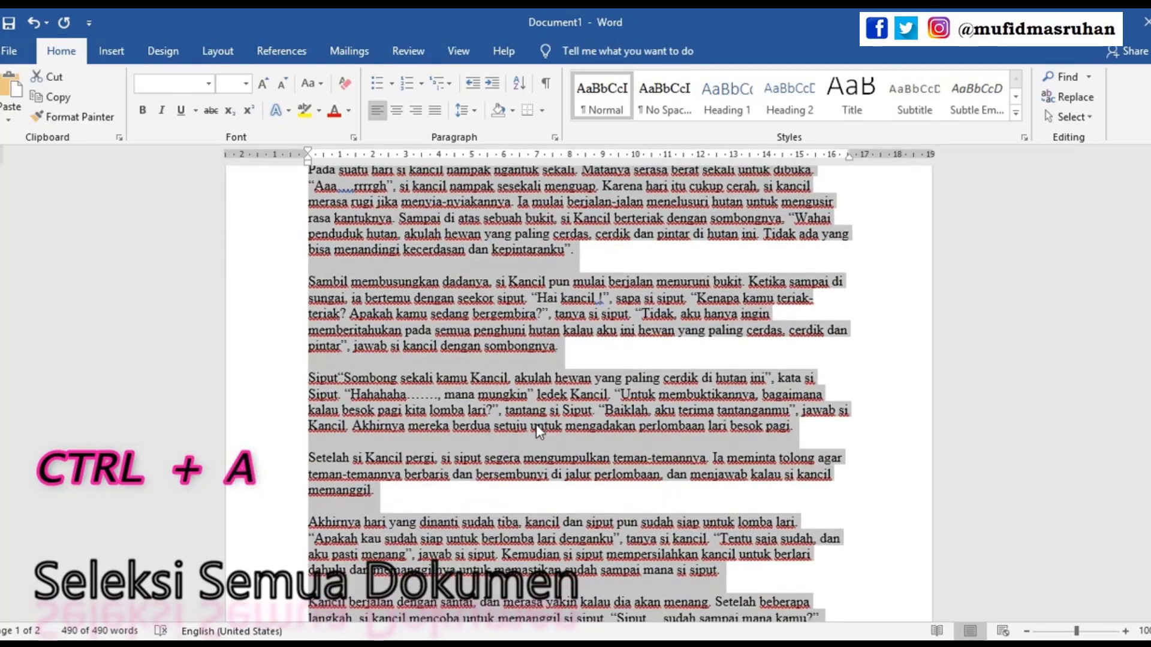
scroll(535, 430, up, 15)
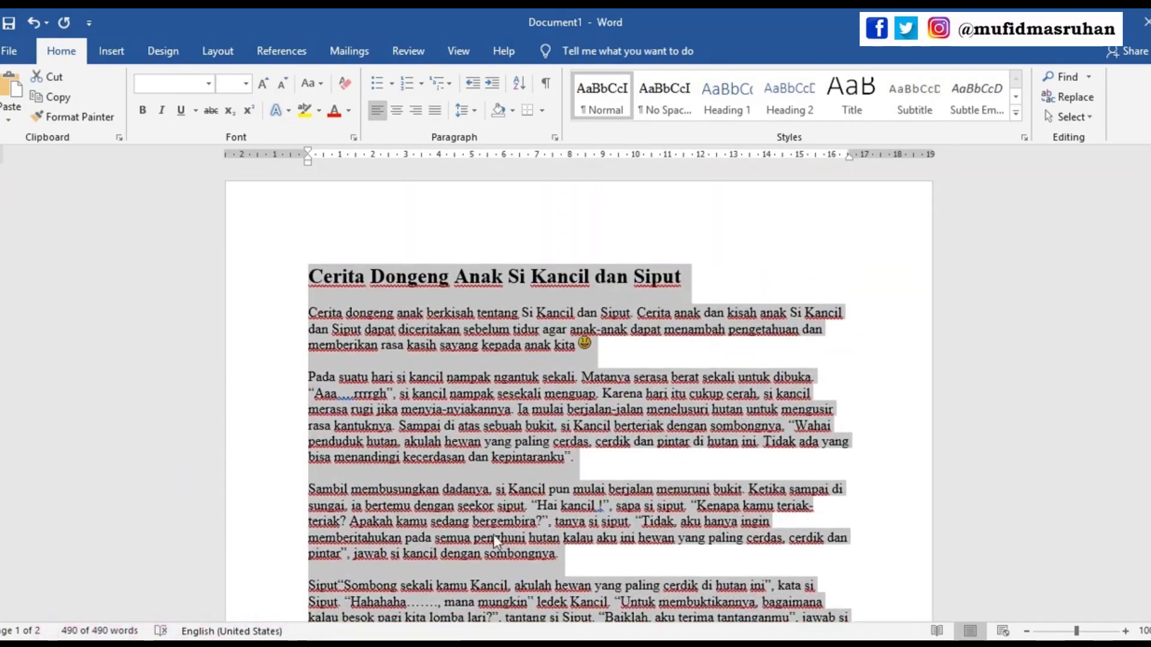
click(480, 462)
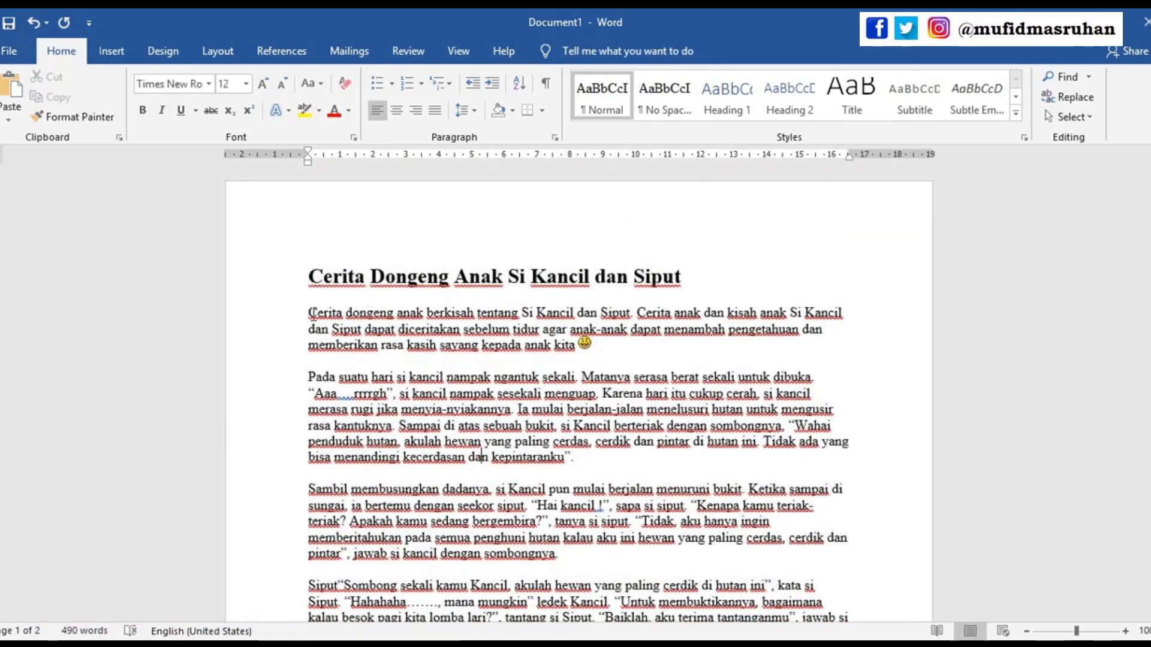
- Toggle bold on and off for the opening paragraph below the title and undo the last bold formatting
drag(310, 313, 604, 342)
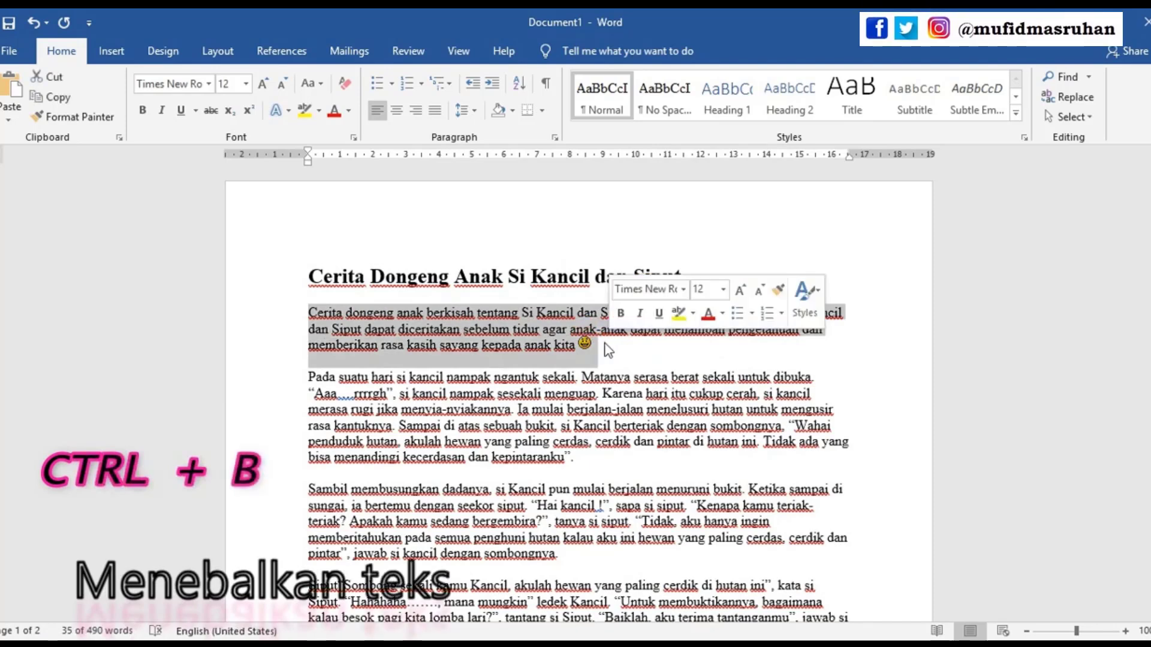
key(ctrl+b)
key(ctrl+b)
key(ctrl+b)
key(ctrl+b)
key(ctrl+b)
key(ctrl+b)
key(ctrl+b)
key(ctrl+b)
key(ctrl+b)
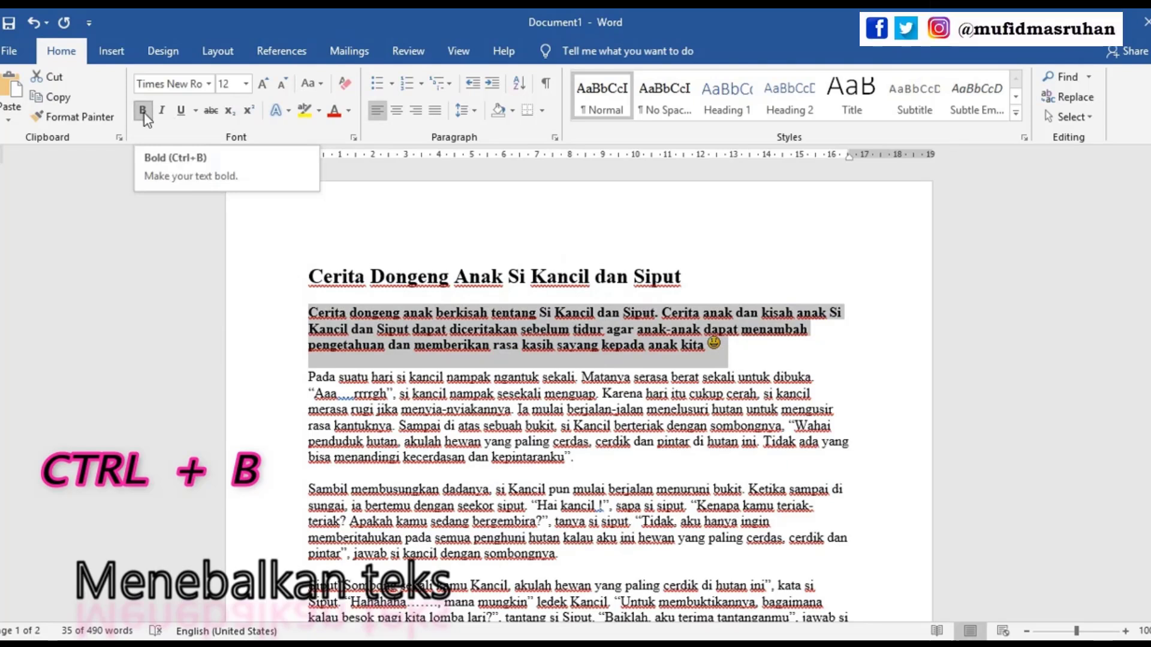
click(536, 312)
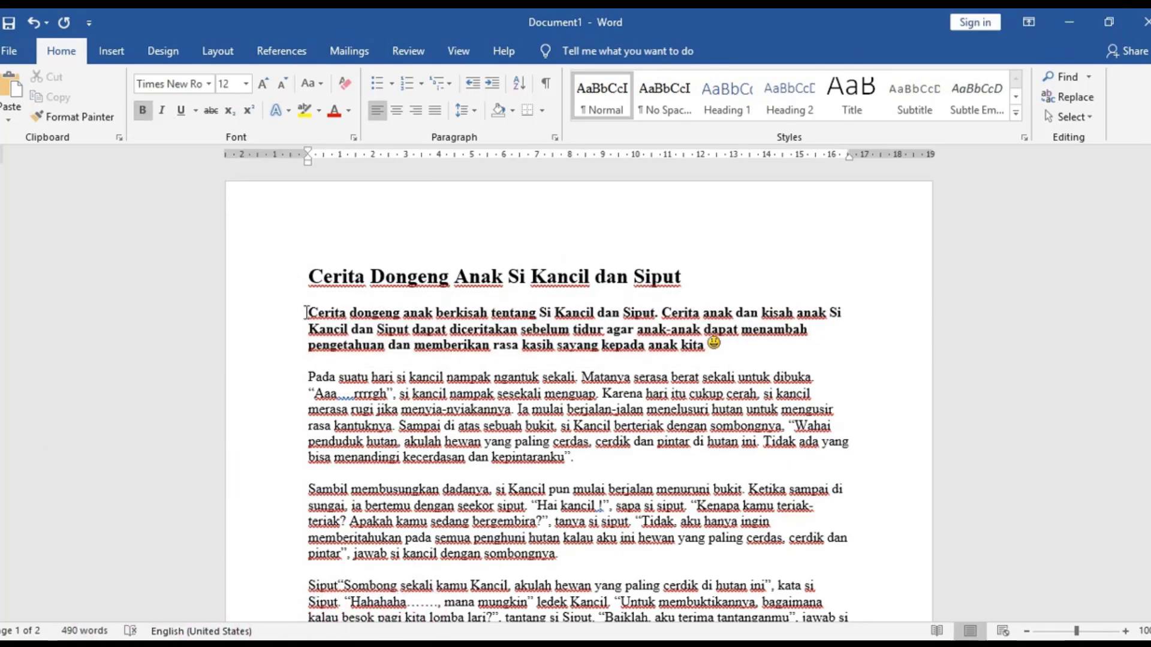
key(ctrl+z)
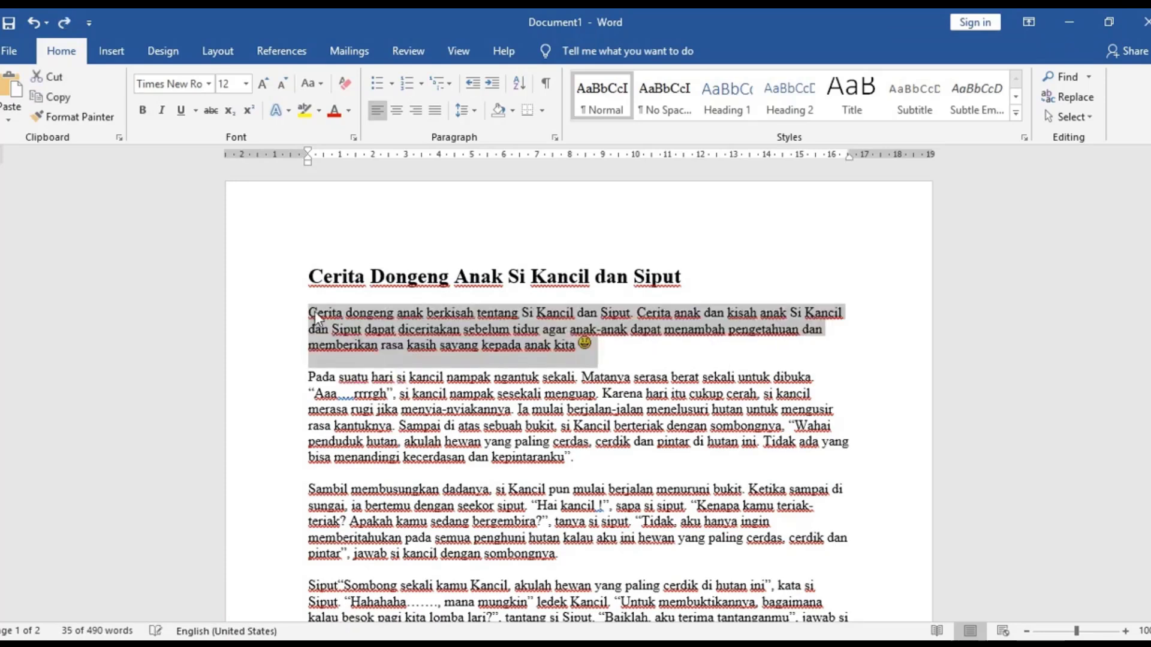
- Insert an empty line after the opening paragraph, select the paragraph's text and put the cursor back in the empty space below it
drag(315, 311, 591, 342)
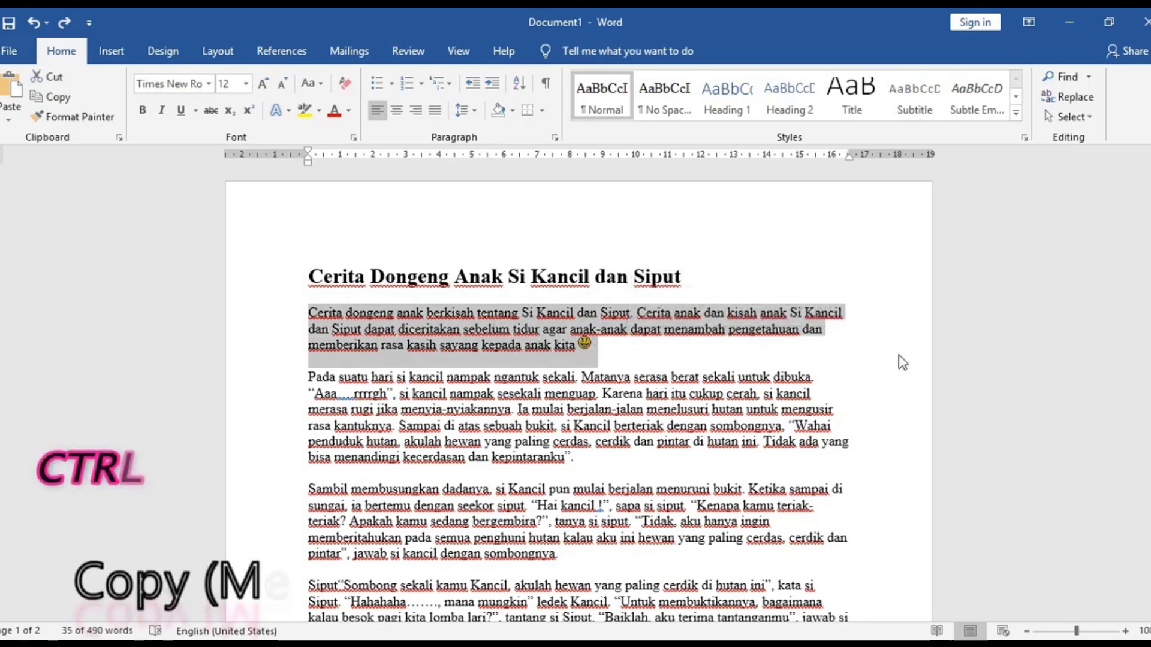
click(636, 350)
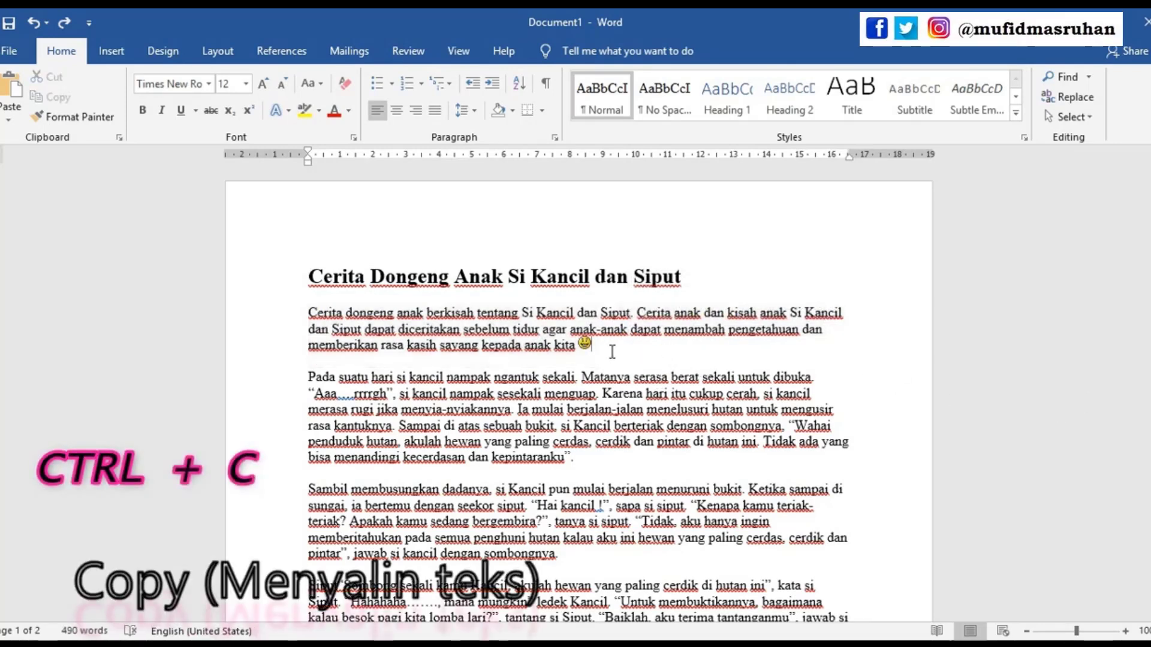
key(Return)
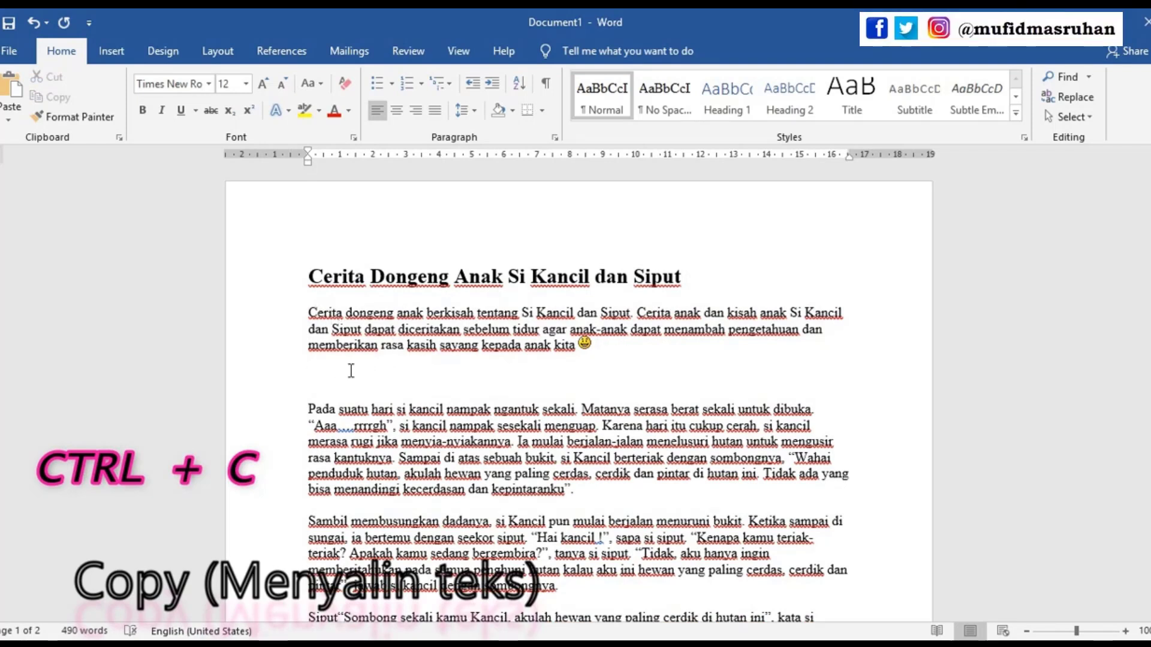
drag(308, 313, 590, 346)
click(356, 396)
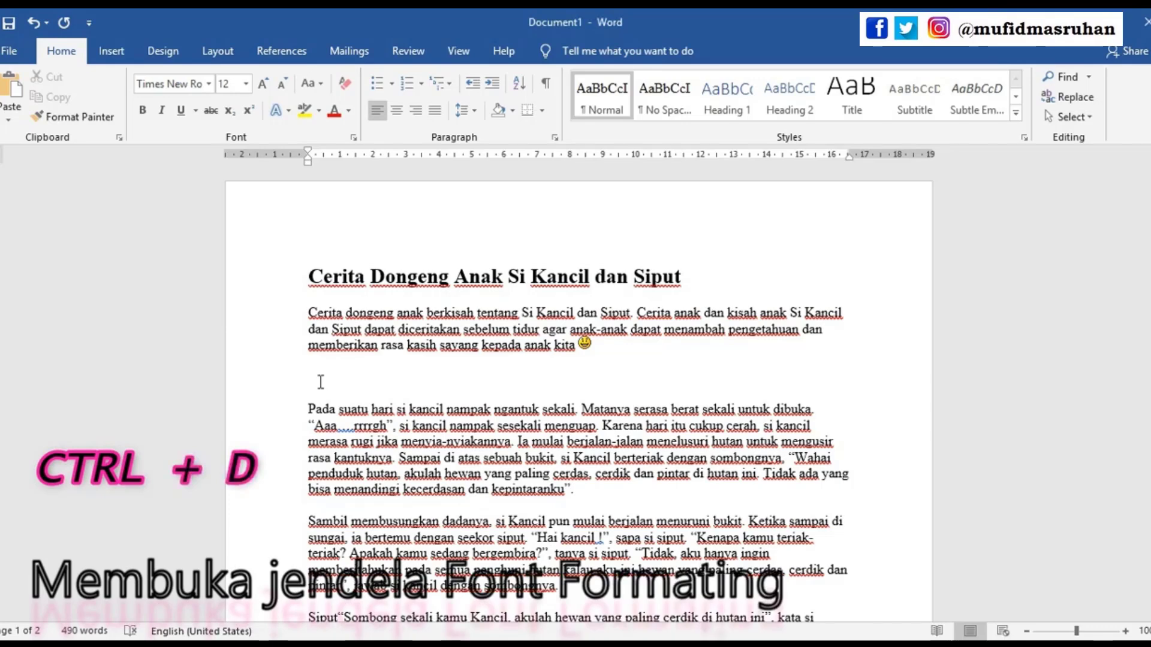
- Open the Font formatting dialog, view its Advanced and Font settings and close it without applying changes
key(ctrl+d)
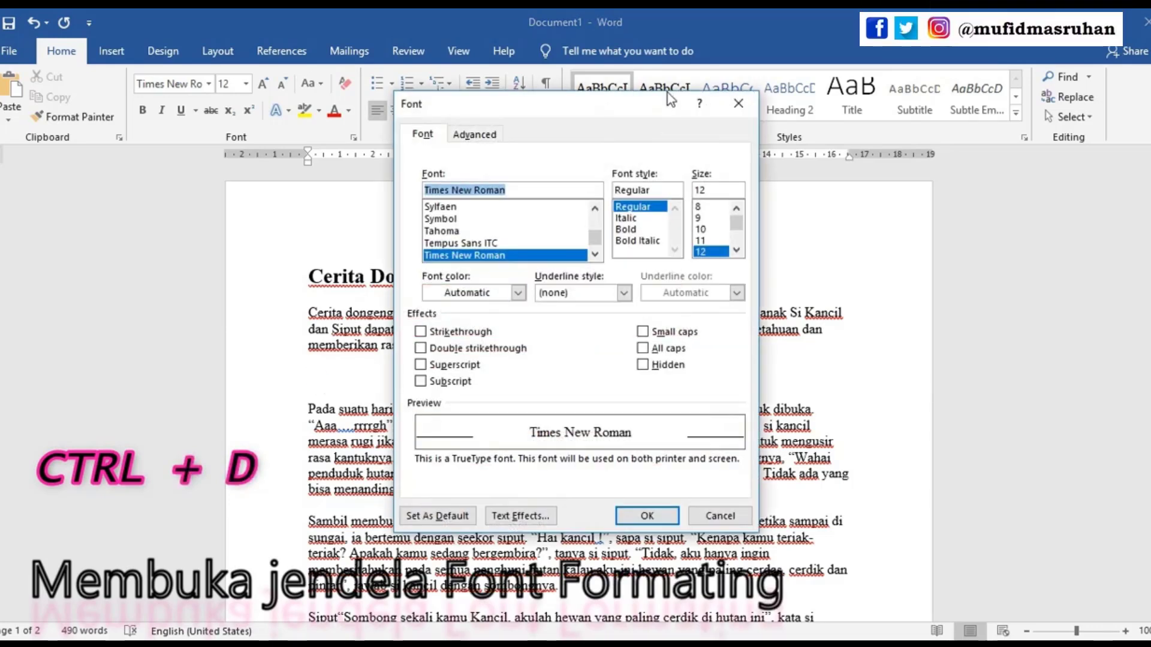
click(475, 136)
click(423, 134)
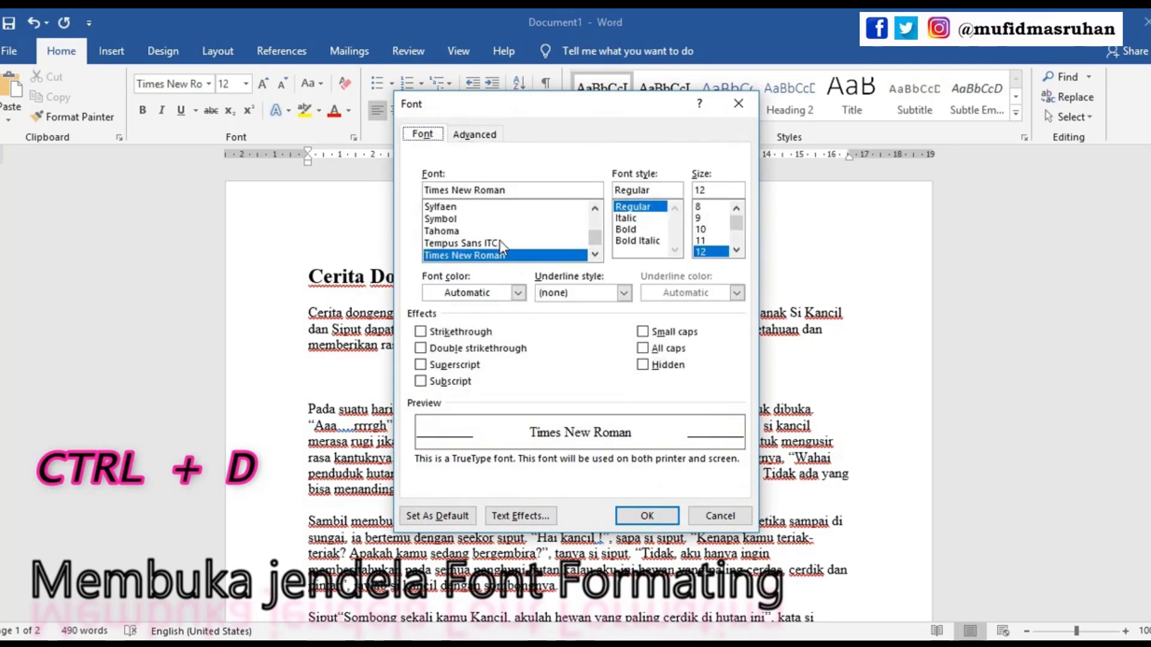
click(722, 519)
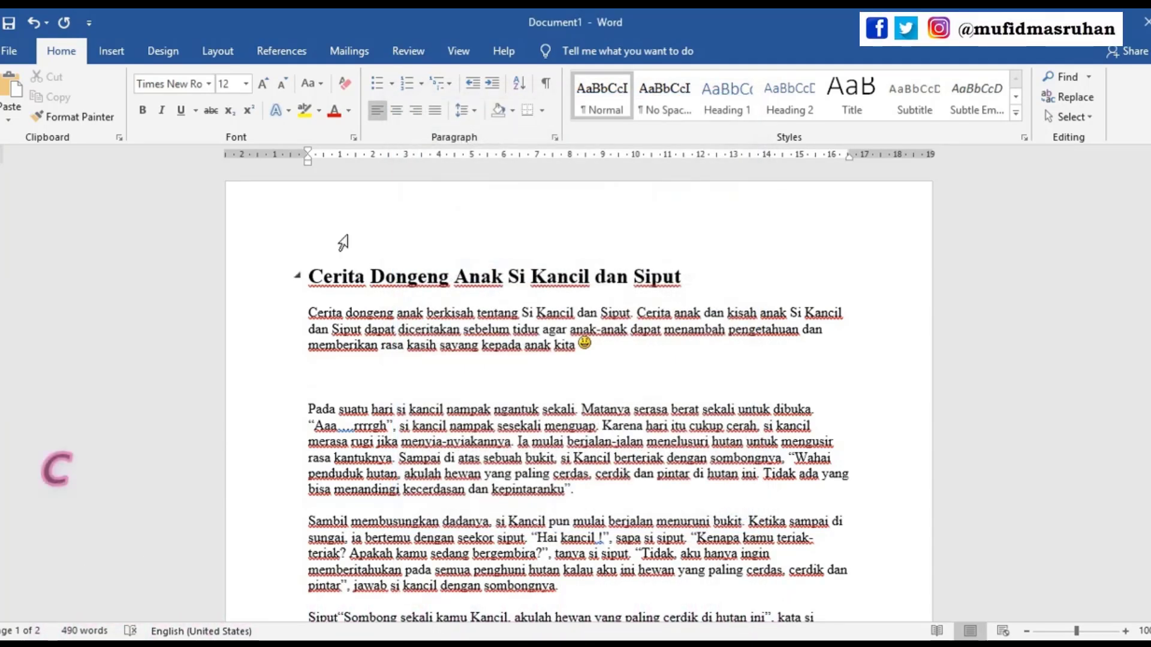
- Toggle centered alignment for the opening paragraph below the title, leaving the paragraph centered
drag(310, 313, 652, 347)
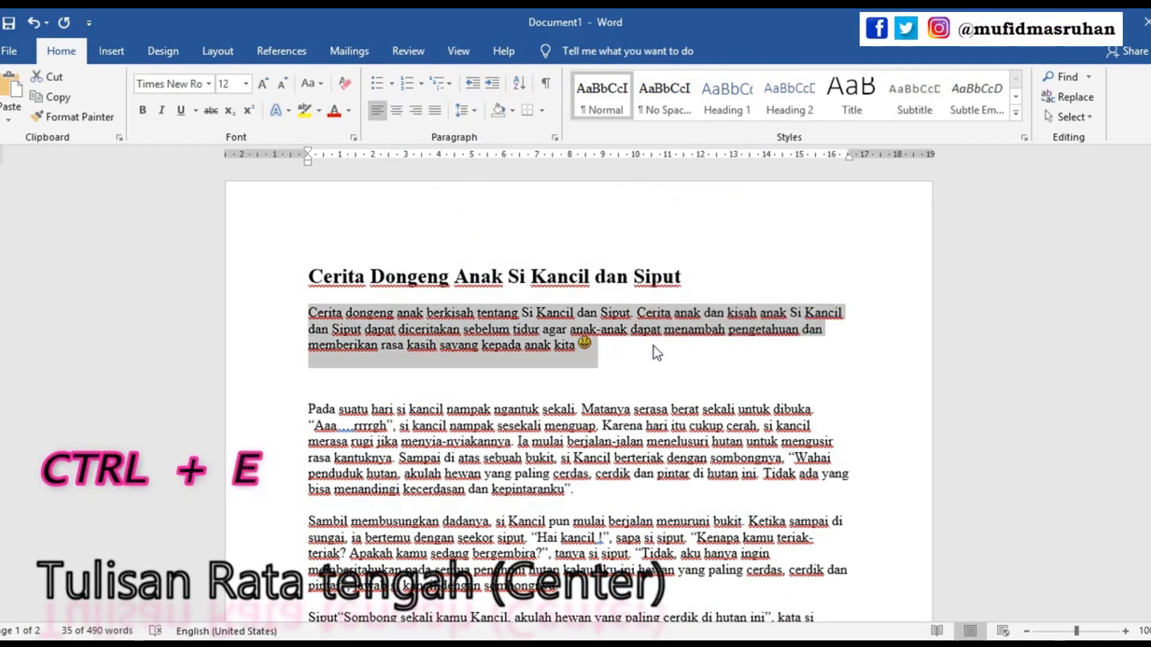
key(ctrl+e)
key(ctrl+e)
key(ctrl+e)
key(ctrl+e)
key(ctrl+e)
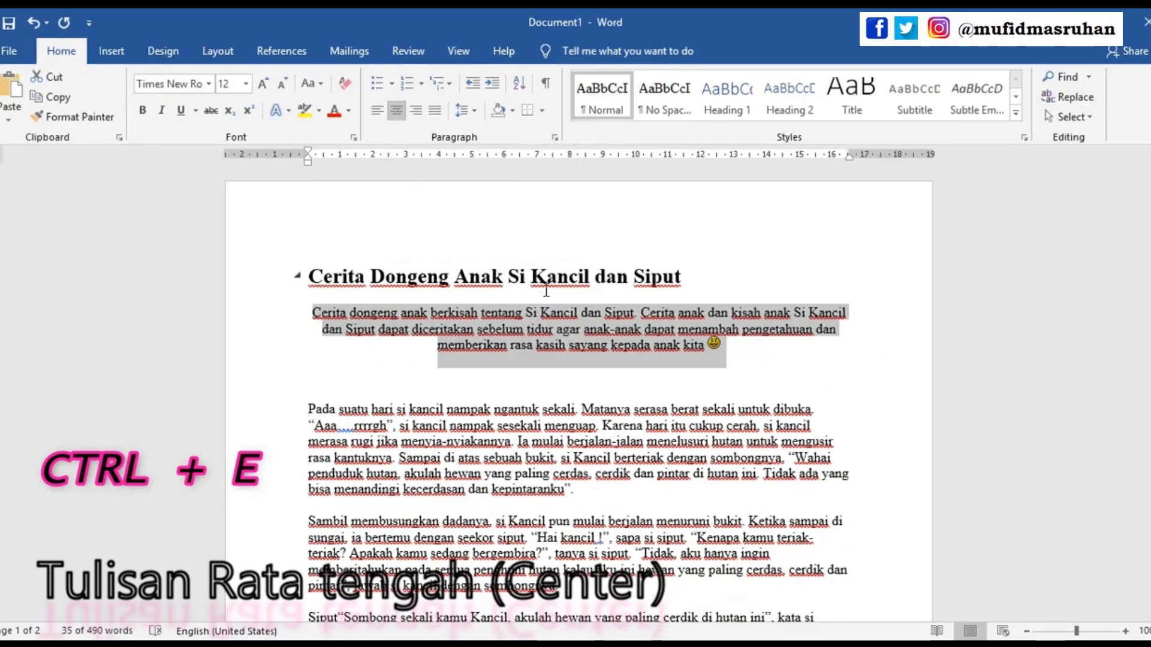
- Dismiss the Font dialog unchanged and return the opening paragraph to left alignment
key(ctrl+d)
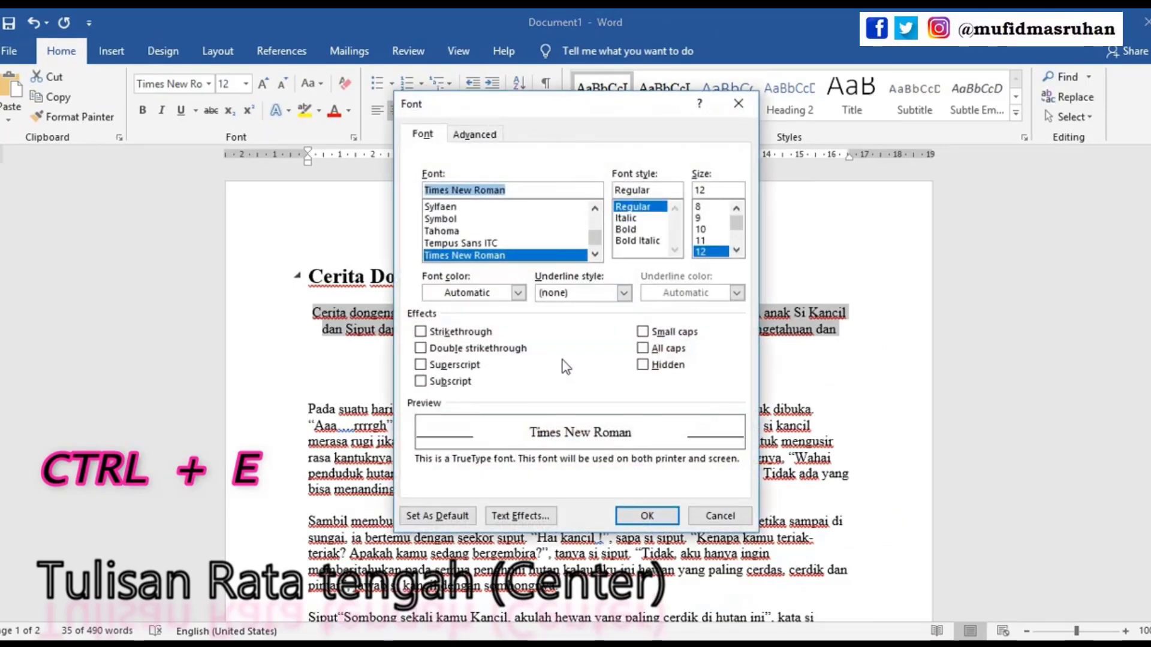
click(720, 516)
key(ctrl+l)
key(ctrl+e)
key(ctrl+l)
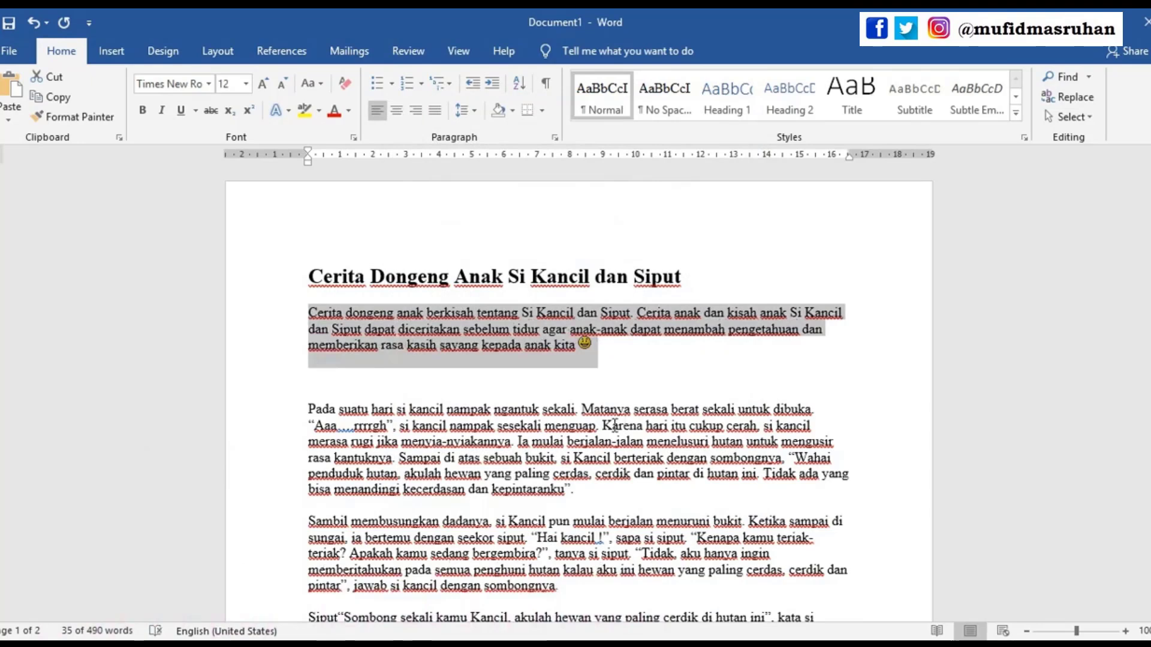
click(471, 389)
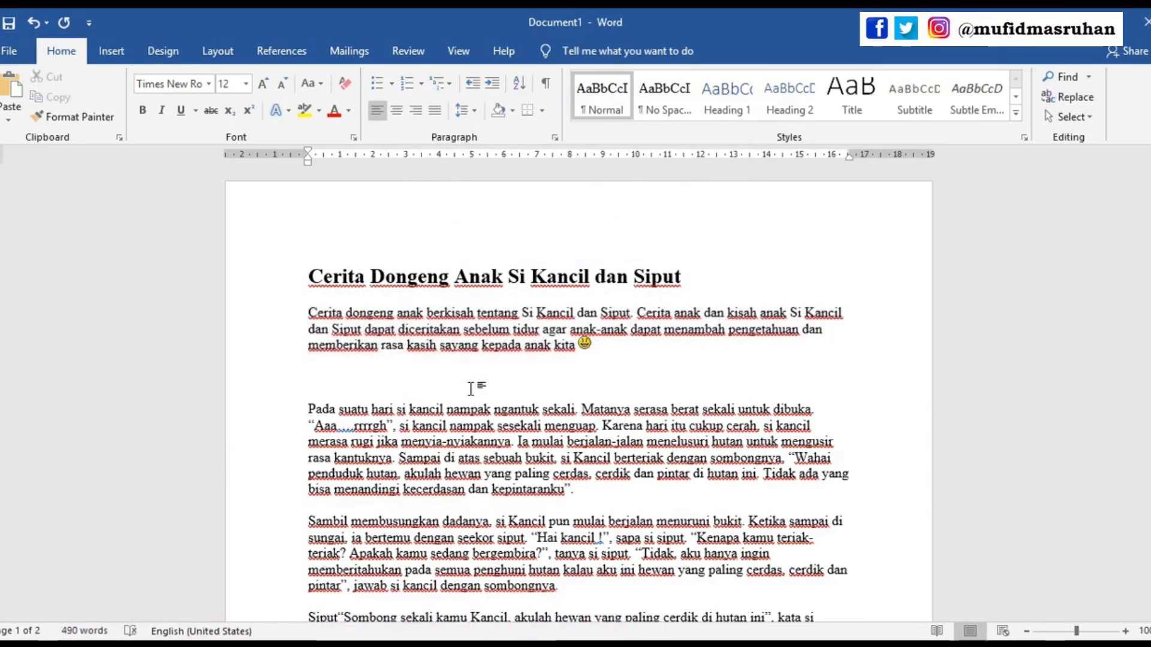
- Search the document for "kancil", look through the highlighted matches and close the search results
key(ctrl+f)
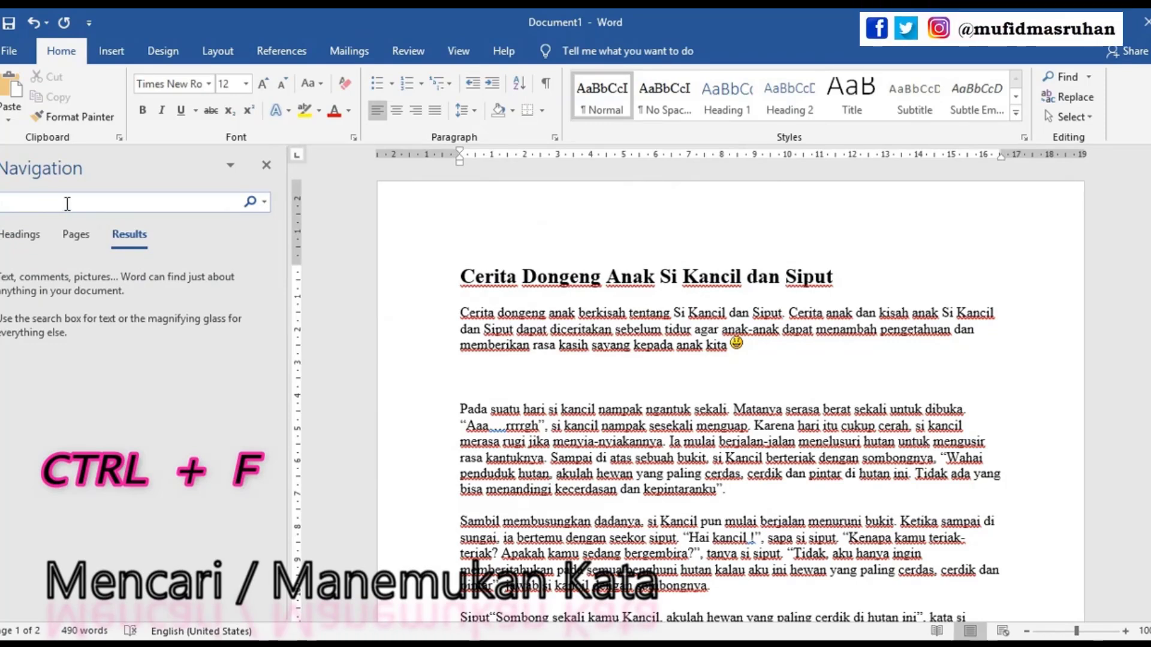
text(kan)
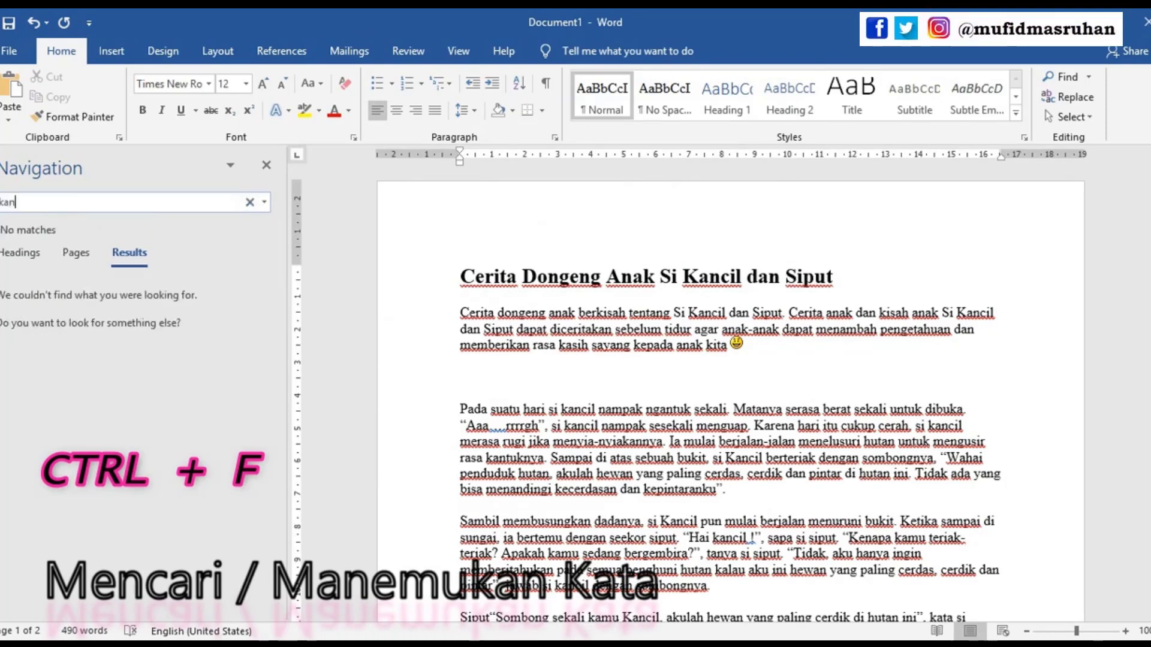
text(cil)
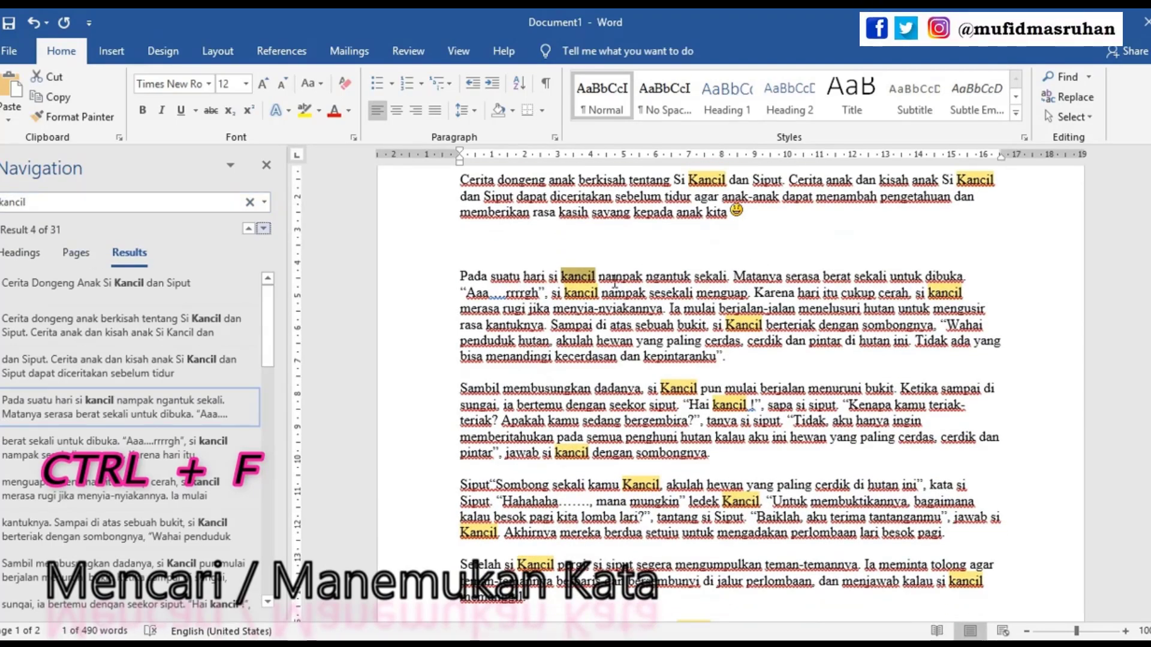
scroll(615, 283, down, 10)
scroll(730, 435, down, 8)
scroll(779, 427, up, 5)
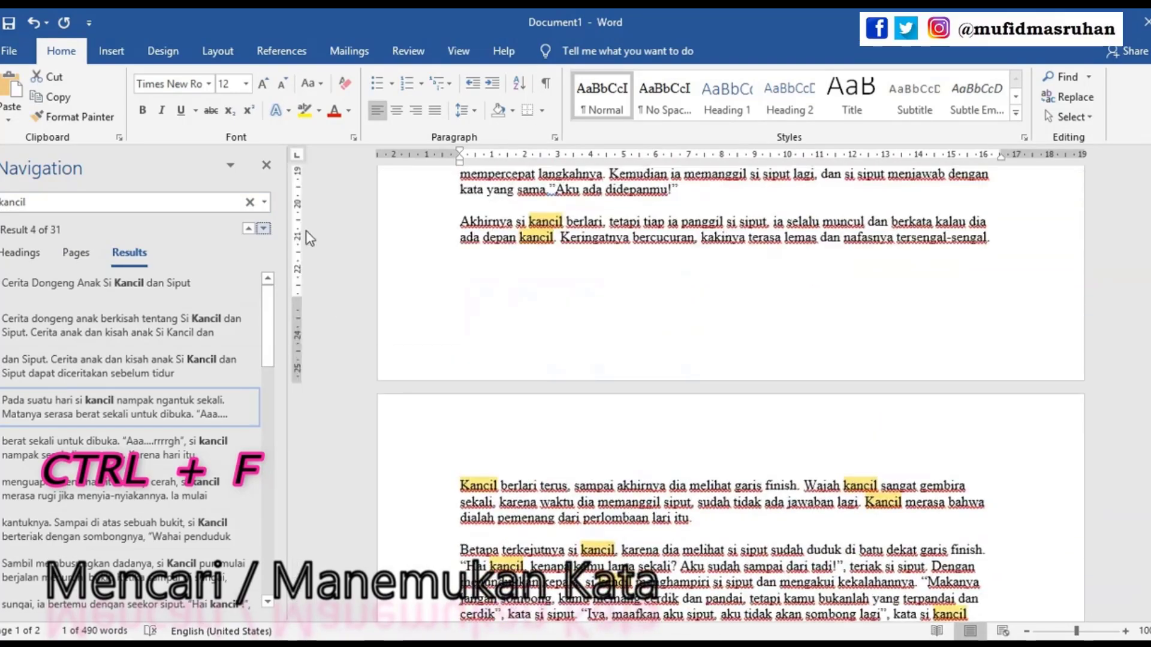
click(266, 166)
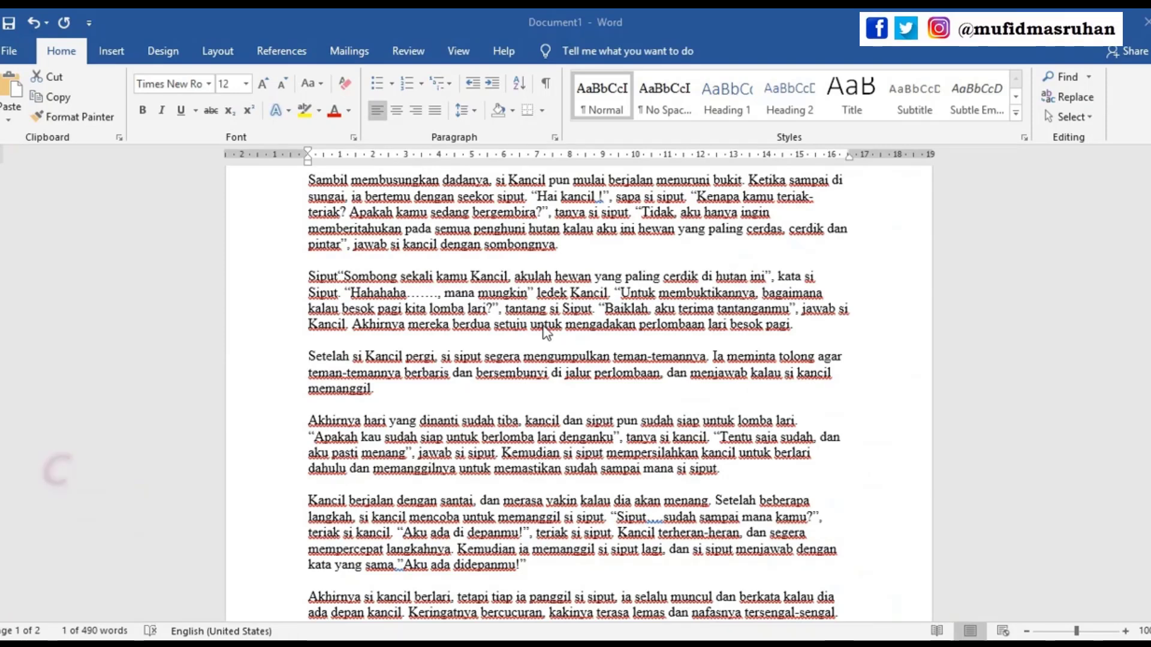
- Open the Go To dialog and look through the Section, Line and Footnote targets, leaving Page selected
key(ctrl+g)
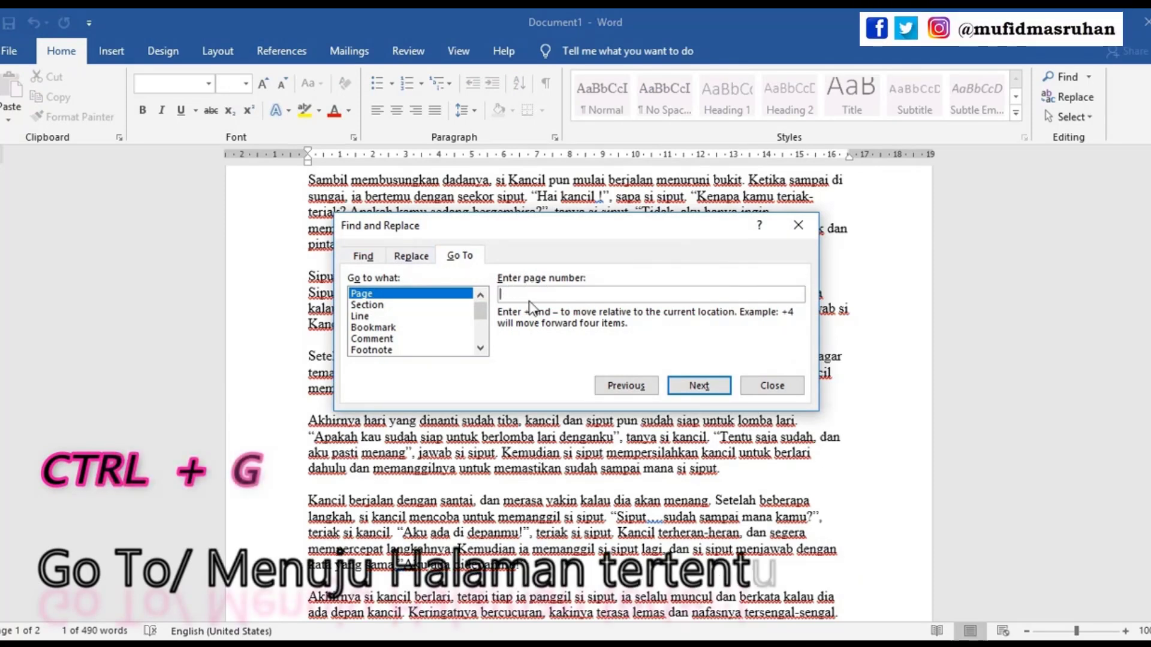
text(2)
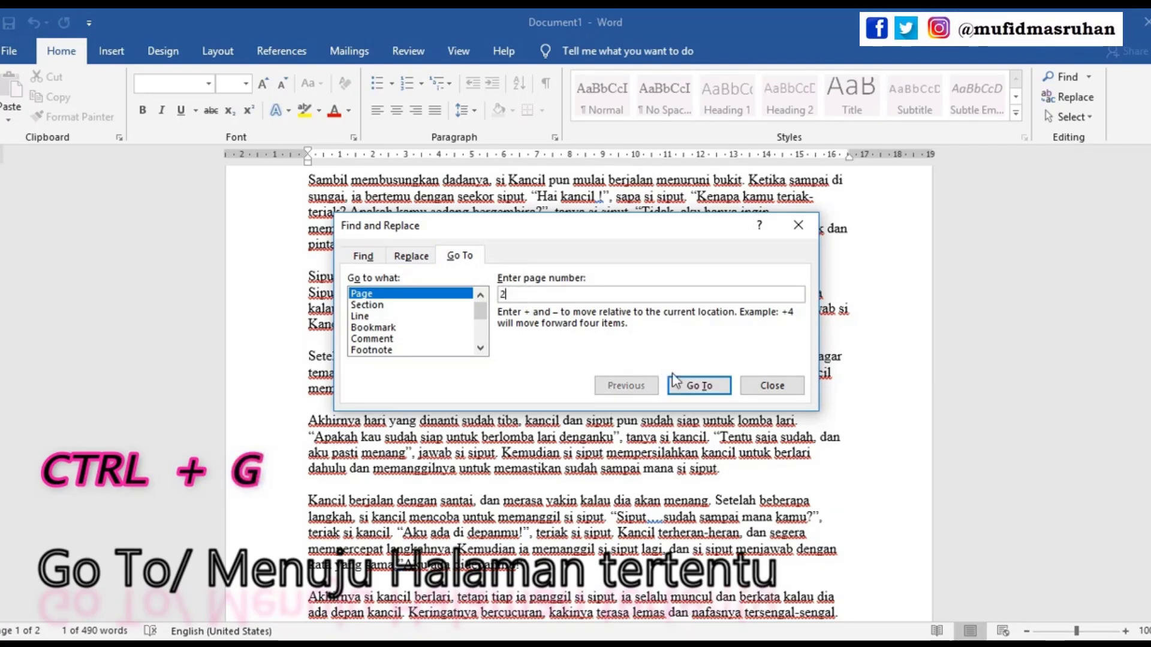
key(BackSpace)
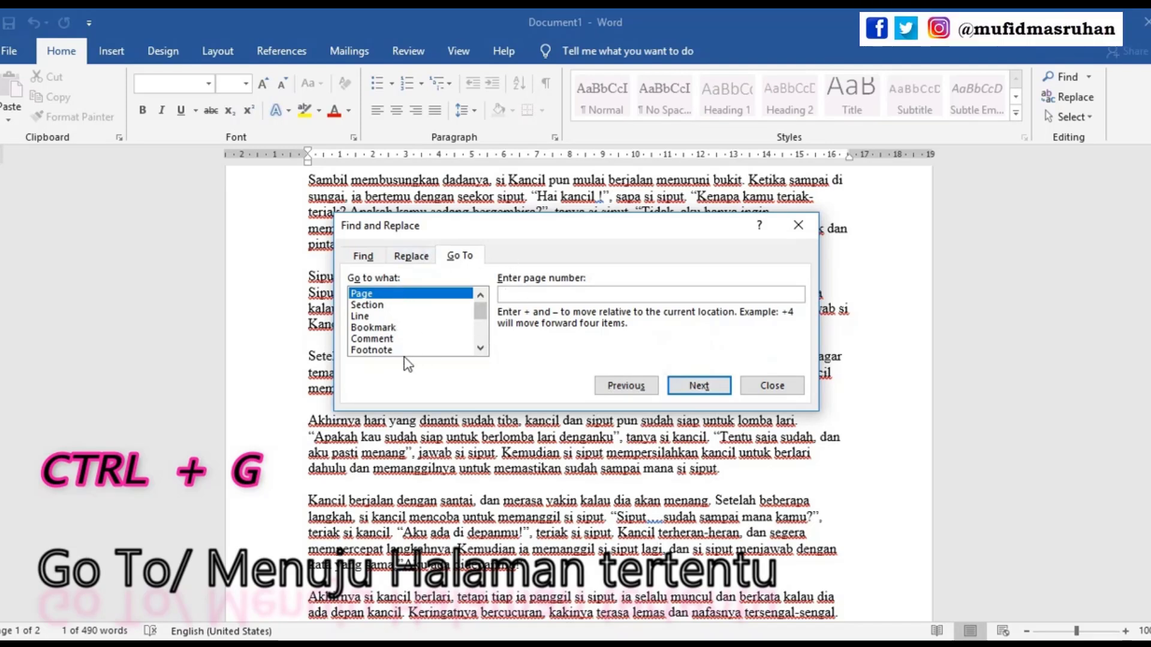
click(373, 306)
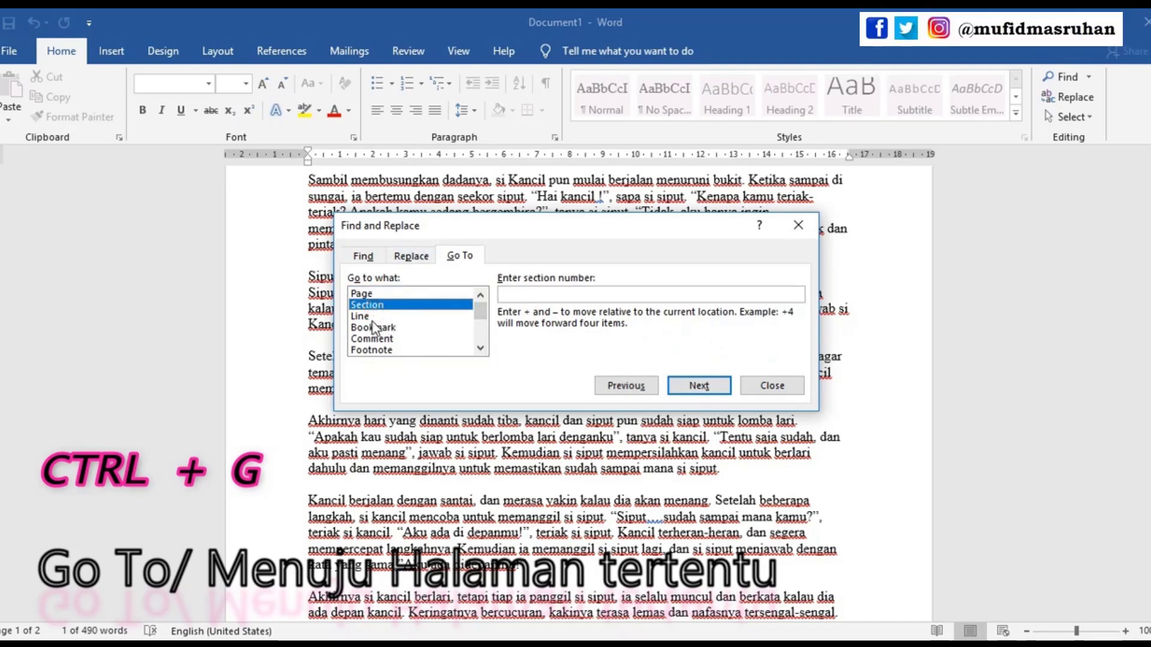
click(373, 318)
click(377, 350)
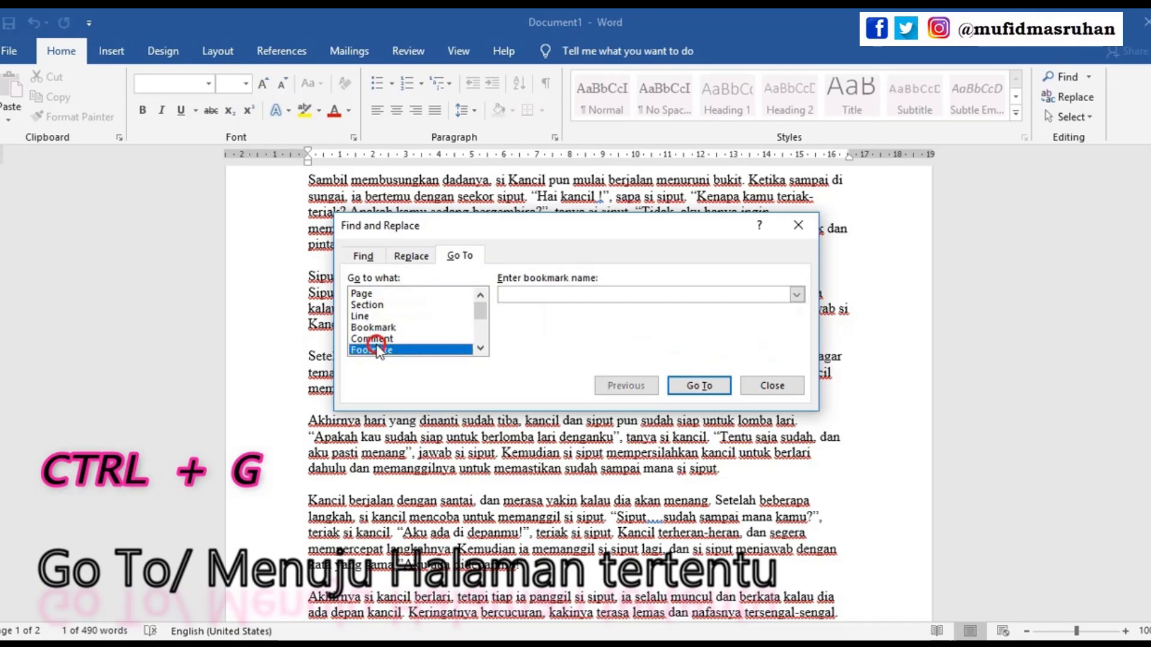
click(382, 297)
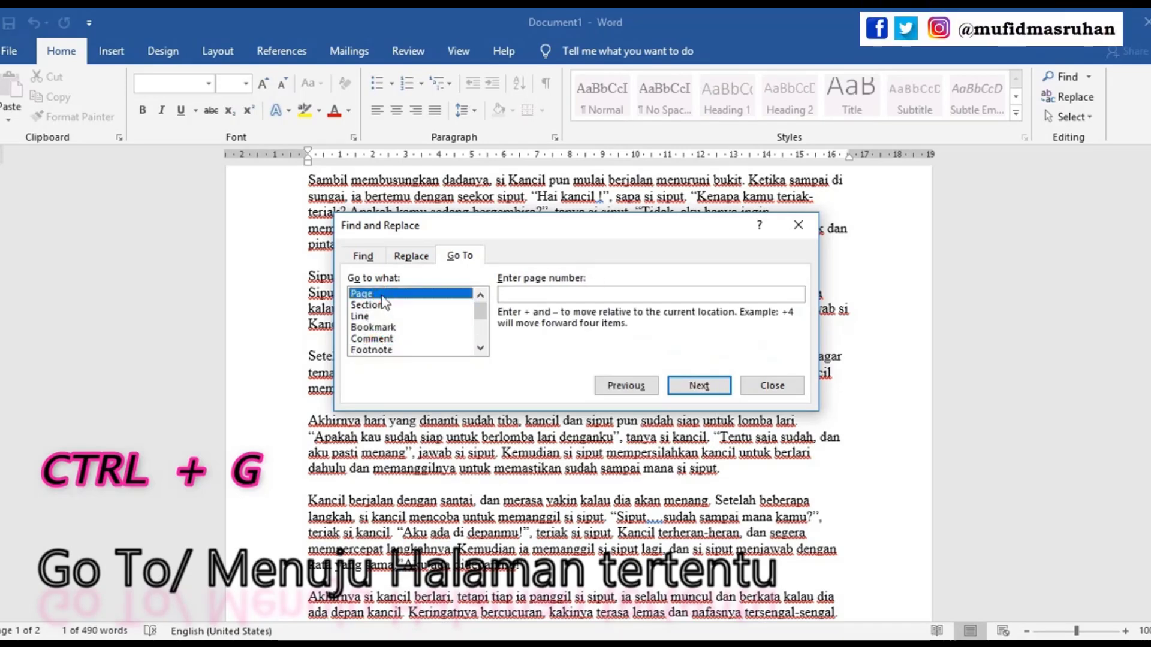
- Go to page 2 of the document and close the dialog
click(519, 292)
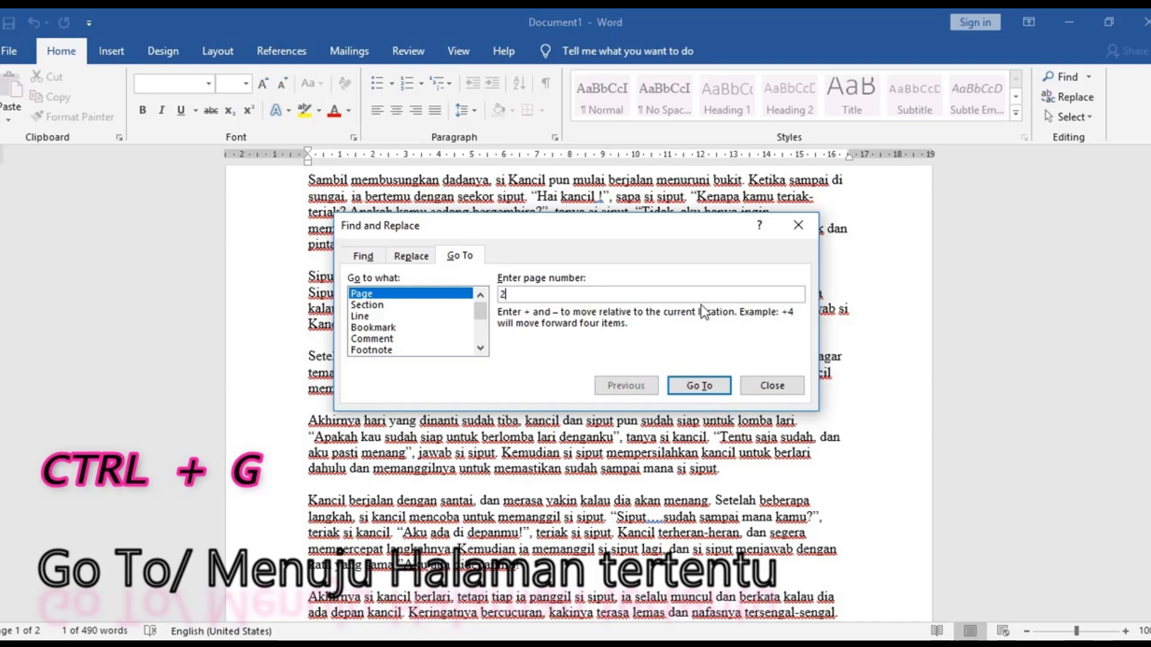
key(Return)
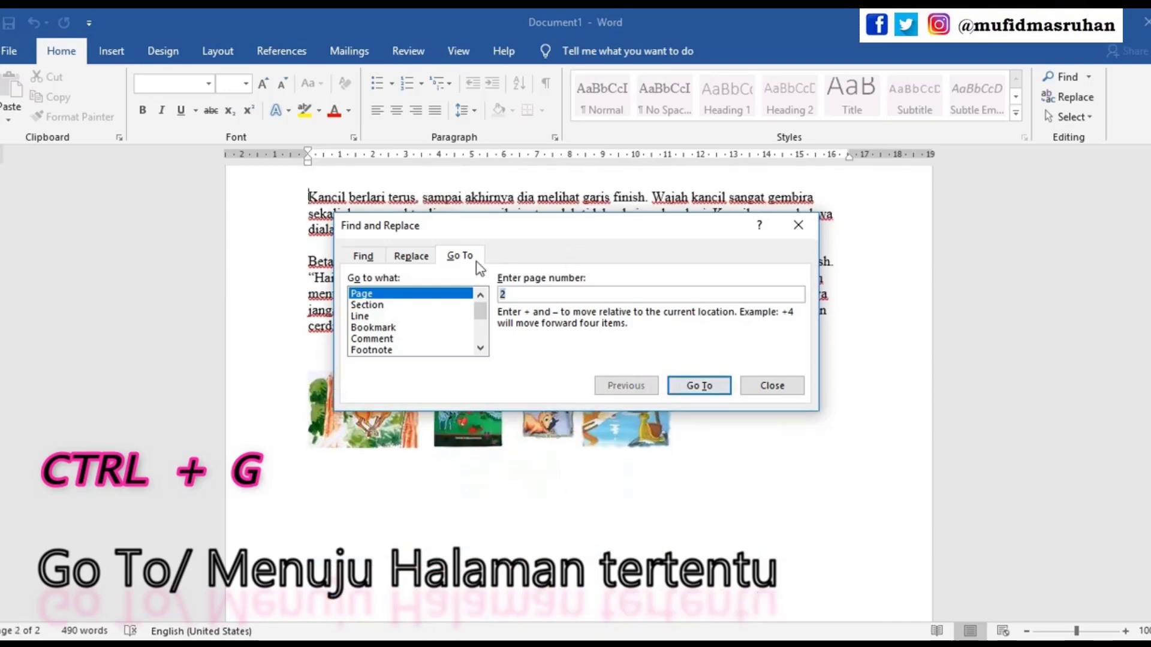
click(772, 386)
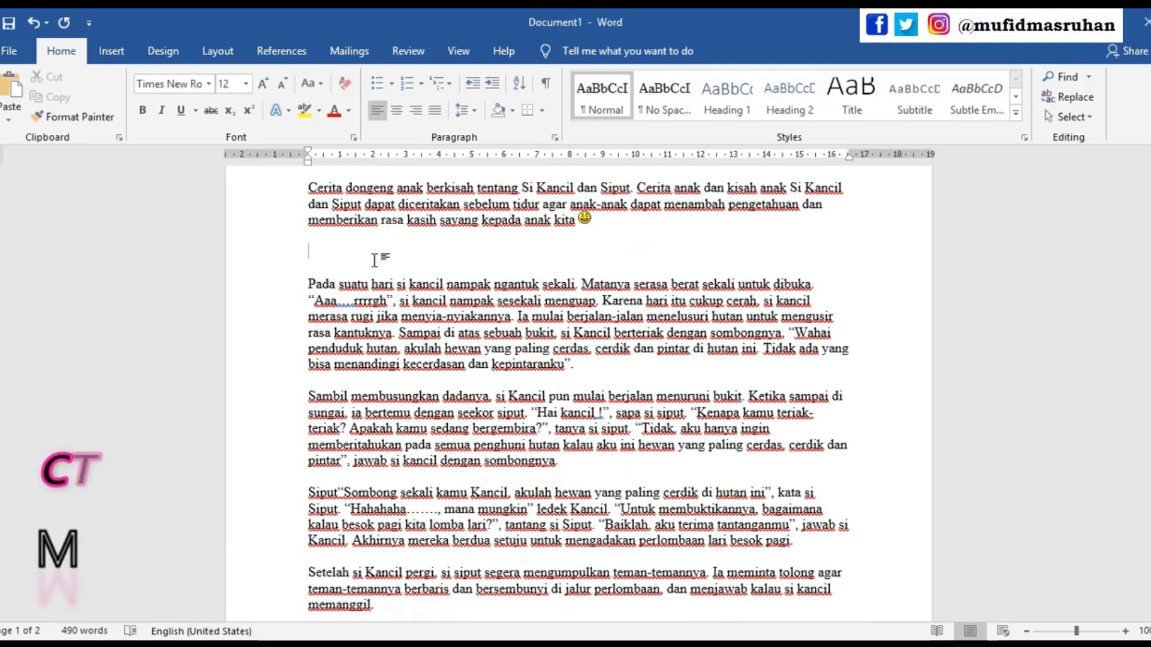
- Replace every occurrence of "kancil" with "KANCIL" throughout the document
key(ctrl+h)
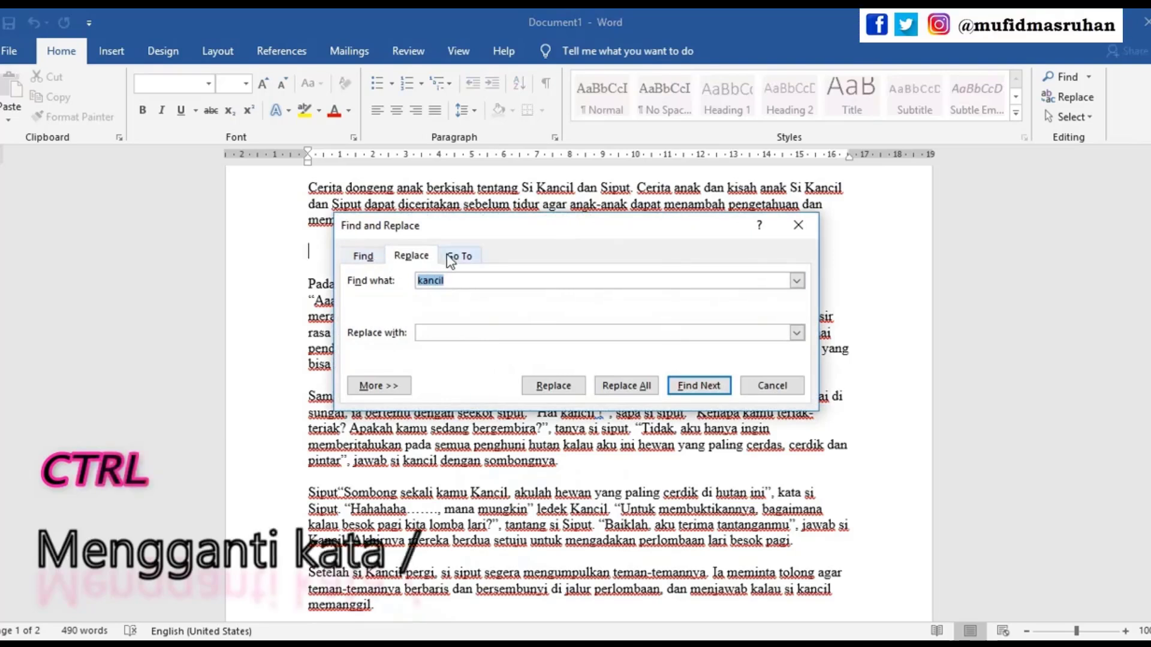
click(406, 280)
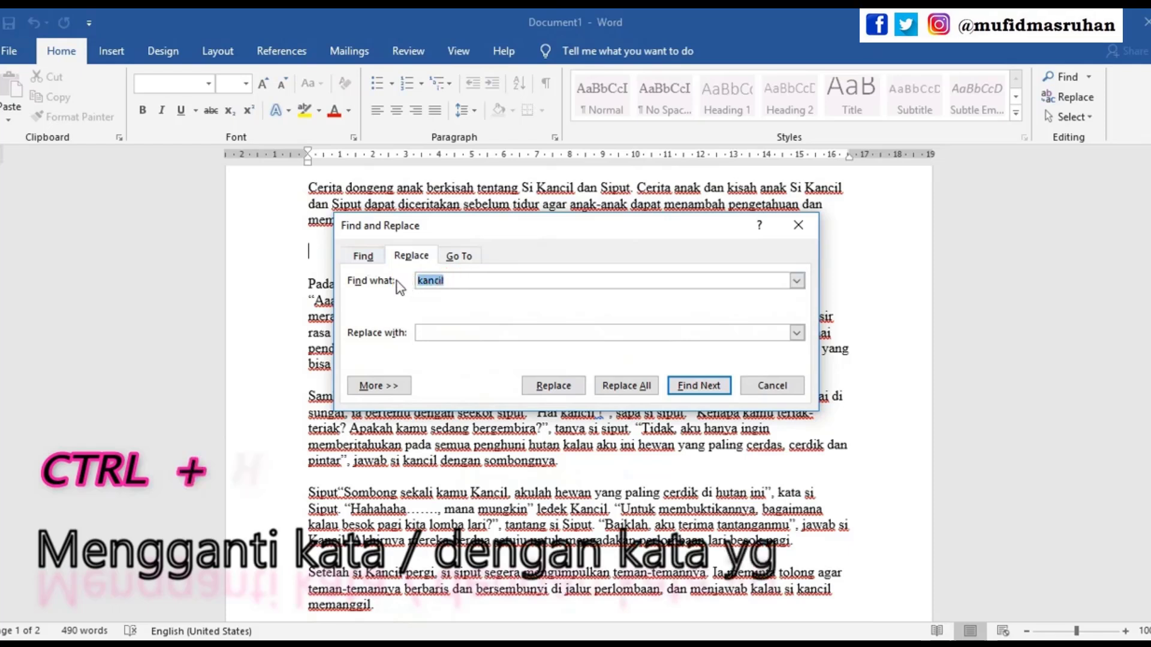
key(BackSpace)
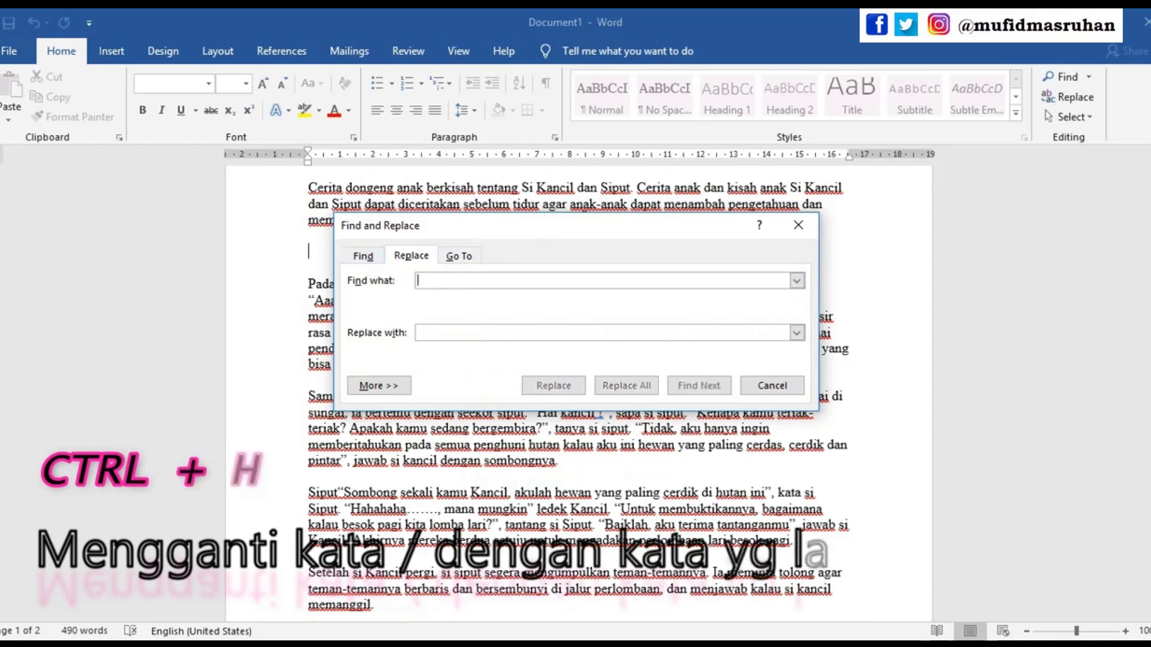
click(364, 257)
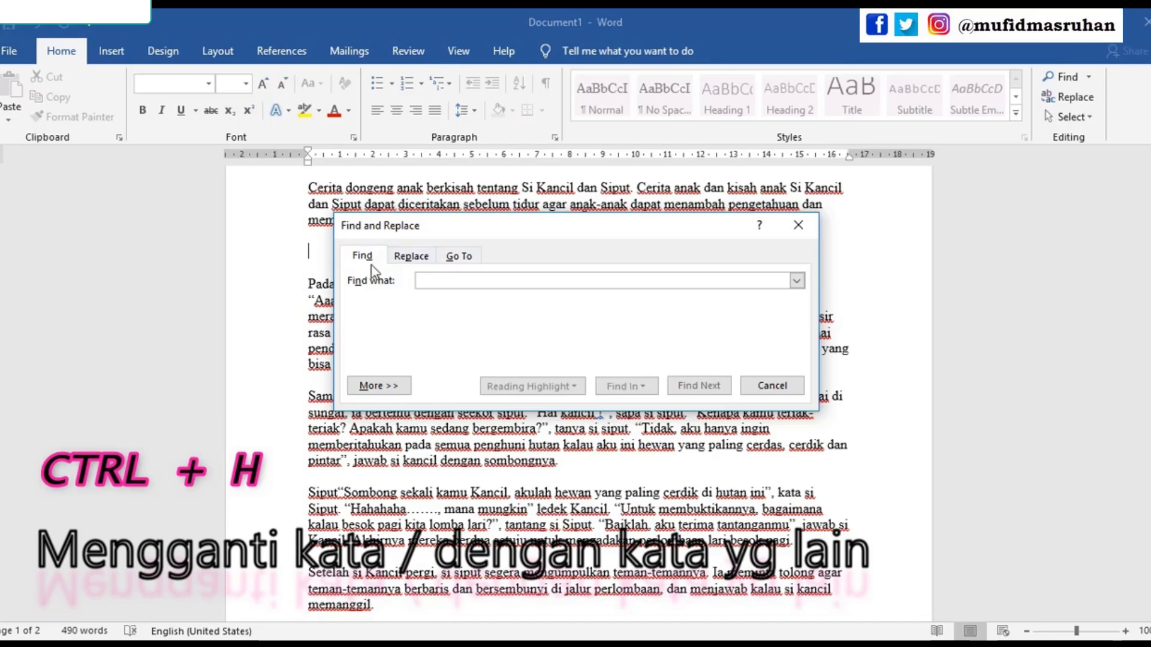
click(459, 259)
click(419, 258)
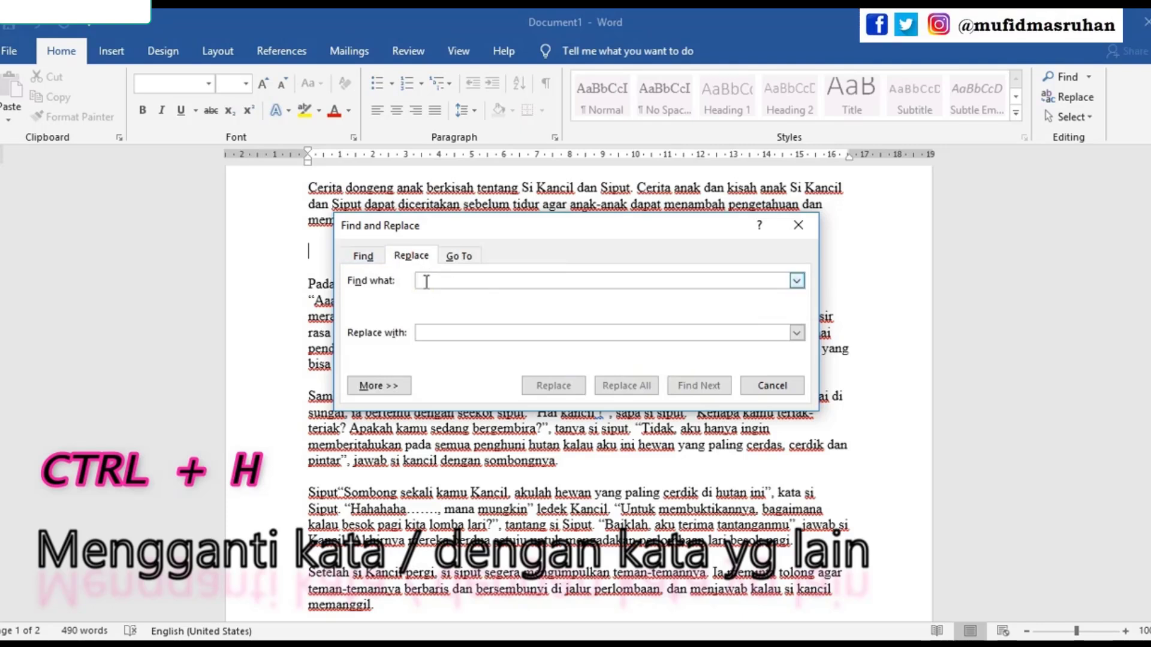
text(kancil)
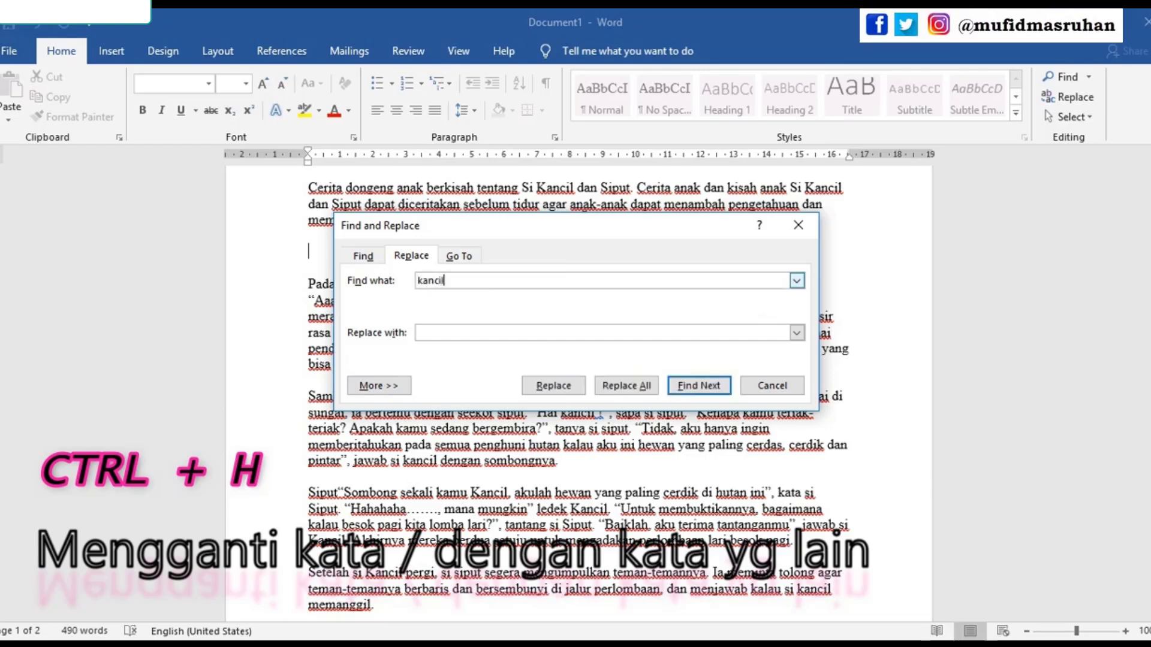
click(443, 329)
text(KANCIL)
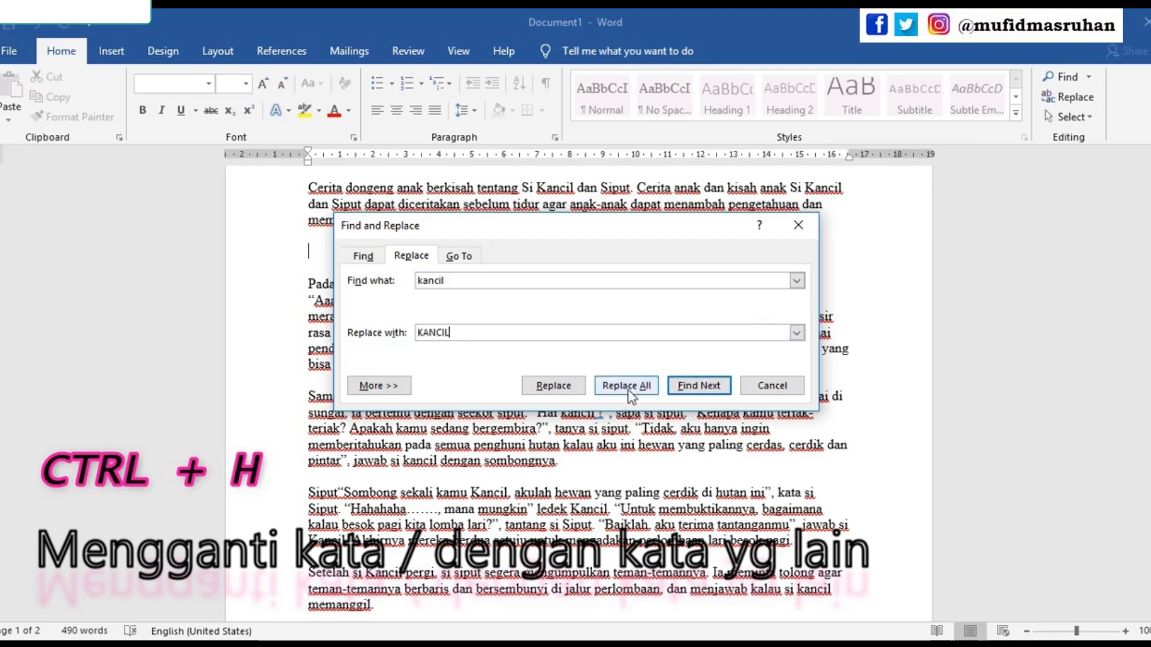
click(626, 387)
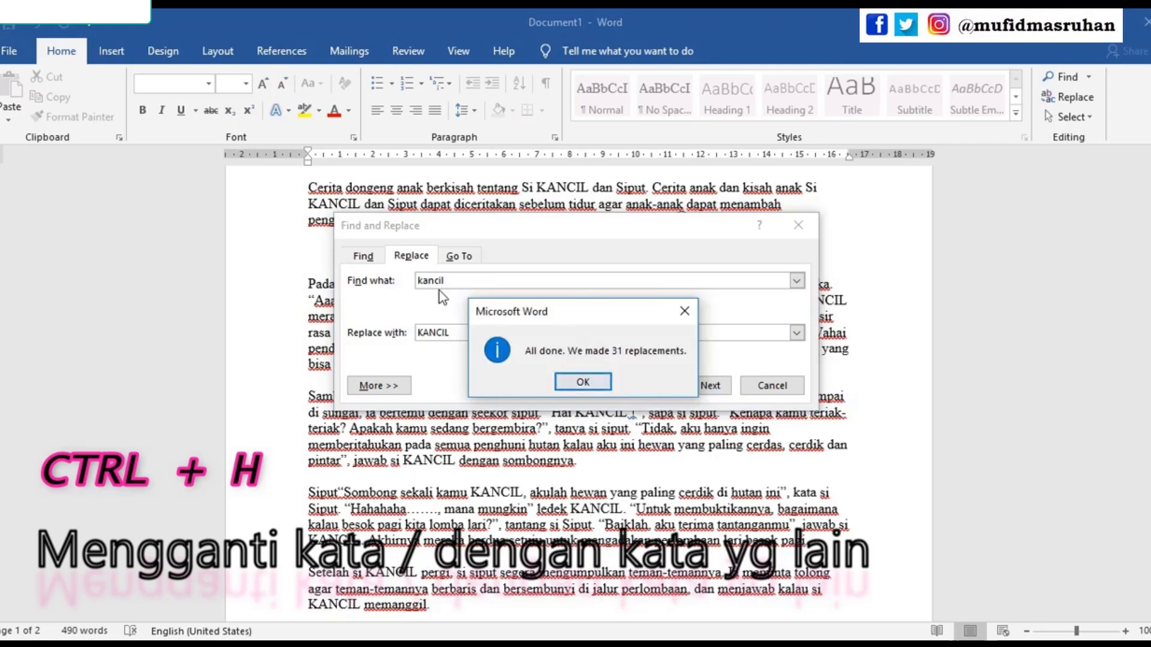
click(595, 381)
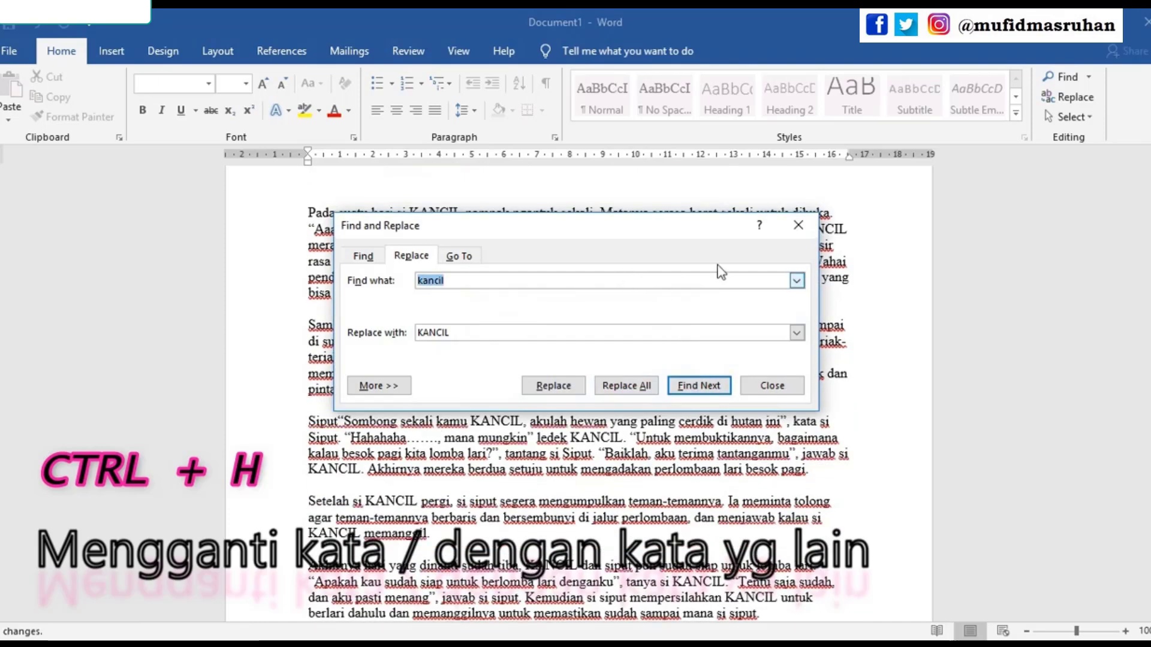
- Move the Find and Replace dialog off the text, review the replaced words and close the dialog
drag(380, 225, 400, 380)
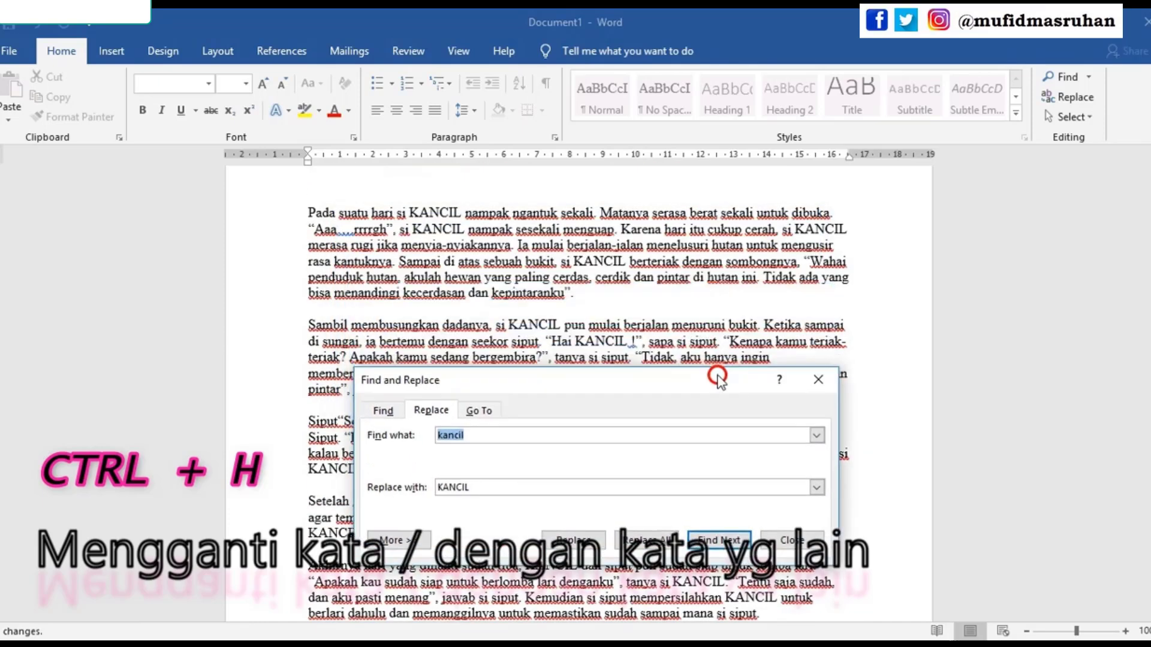
click(412, 211)
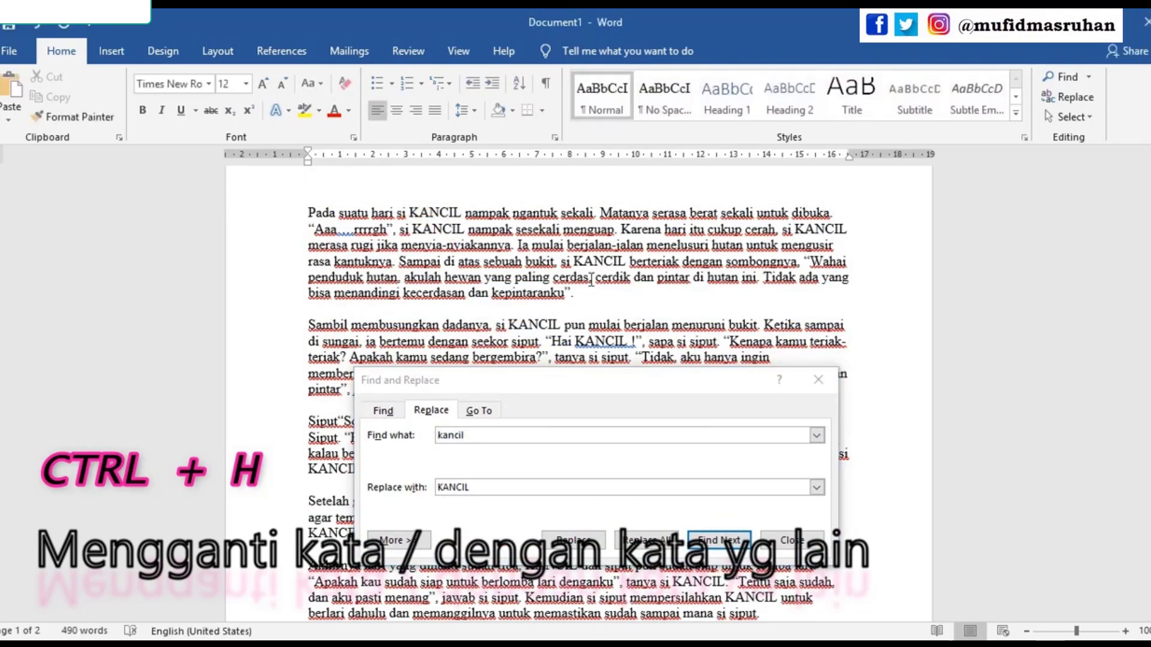
scroll(622, 336, down, 1)
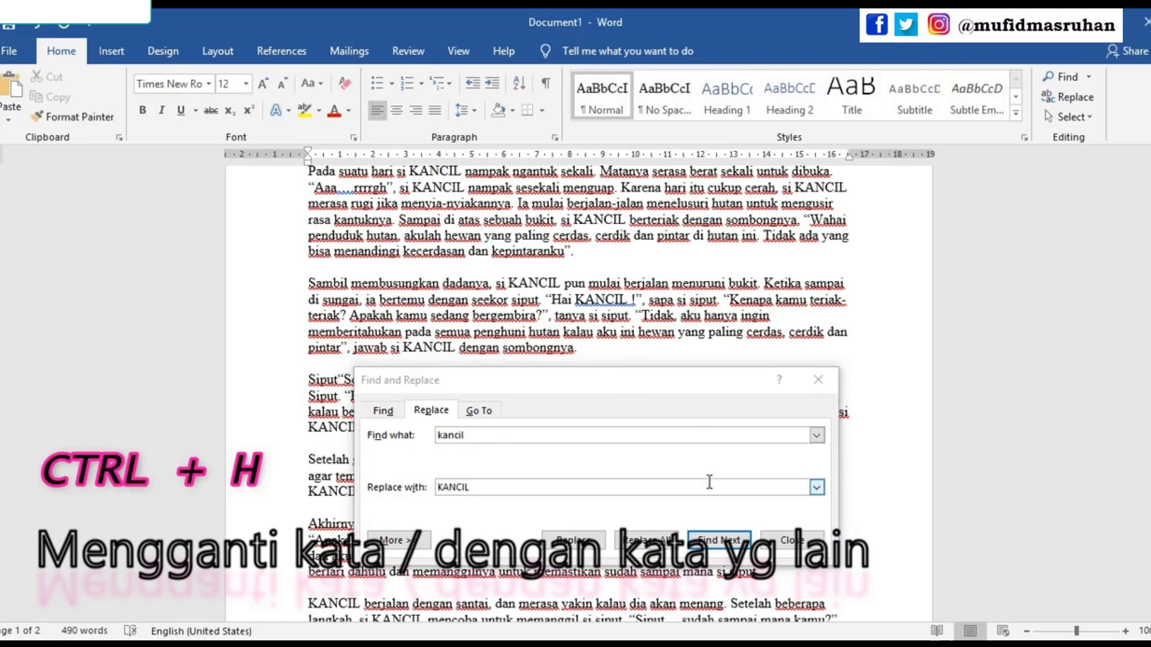
click(792, 541)
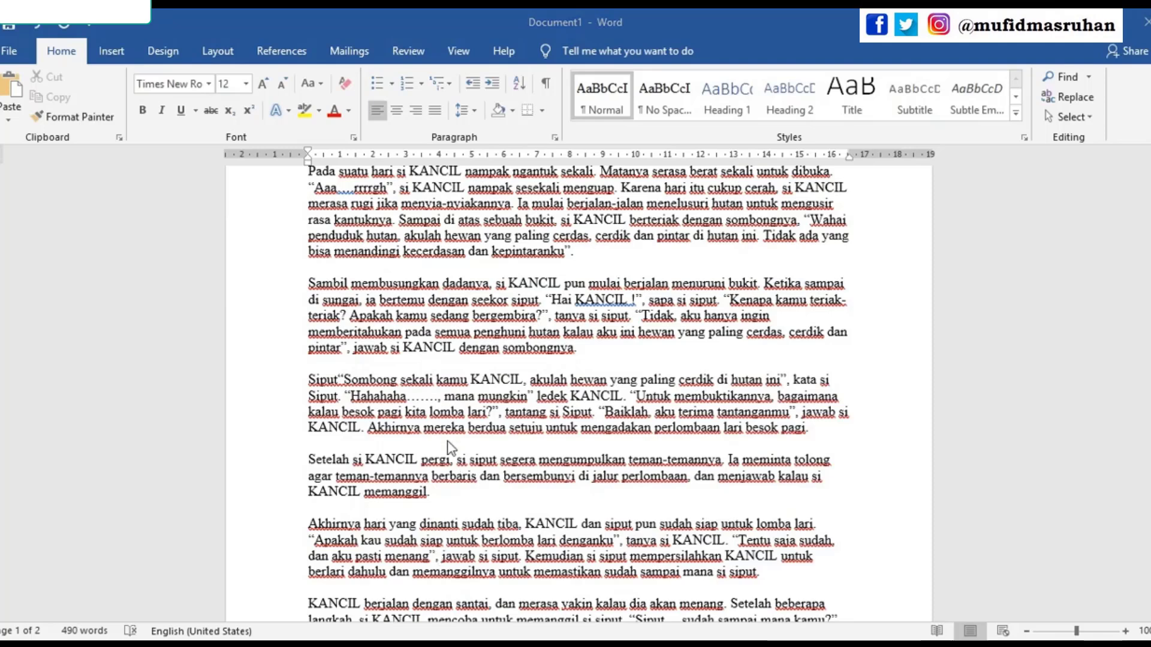
scroll(452, 437, up, 1)
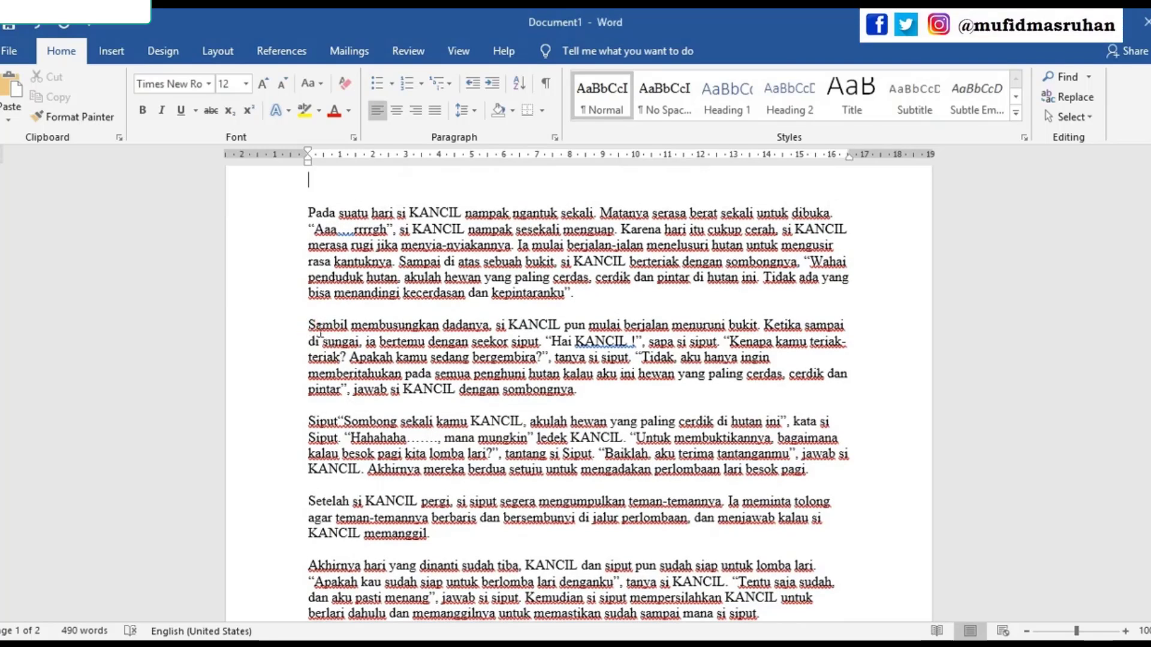
- Toggle italics on and off for the paragraph beginning "Pada suatu hari", leaving its text regular
text(Cerita Dongeng Anak Si KANCIL dan Siput Cerita dongeng anak berkisah tentang Si KANCIL dan Siput. Cerita anak dan kisah anak Si KANCIL dan Siput dapat diceritakan sebelum tidur agar anak-anak dapat menambah pengetahuan dan memberikan rasa kasih sayang kepada anak kita 😀)
drag(309, 337, 590, 413)
key(ctrl+i)
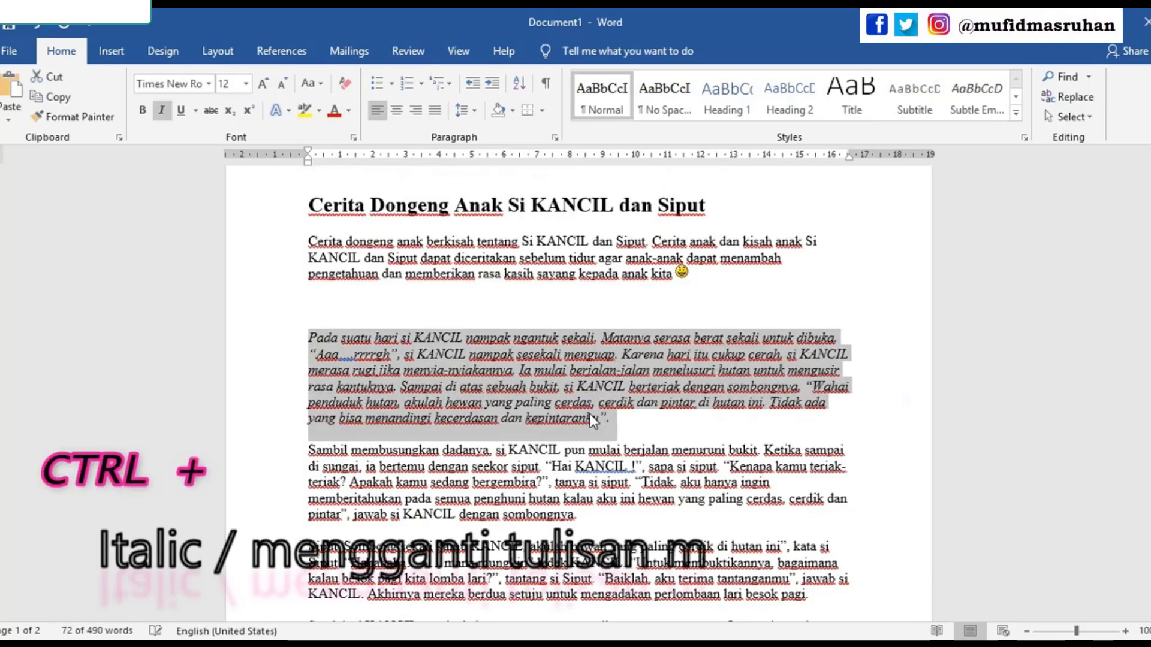
key(ctrl+i)
key(ctrl+i)
key(ctrl+i)
key(ctrl+i)
key(ctrl+i)
key(ctrl+i)
key(ctrl+i)
key(ctrl+i)
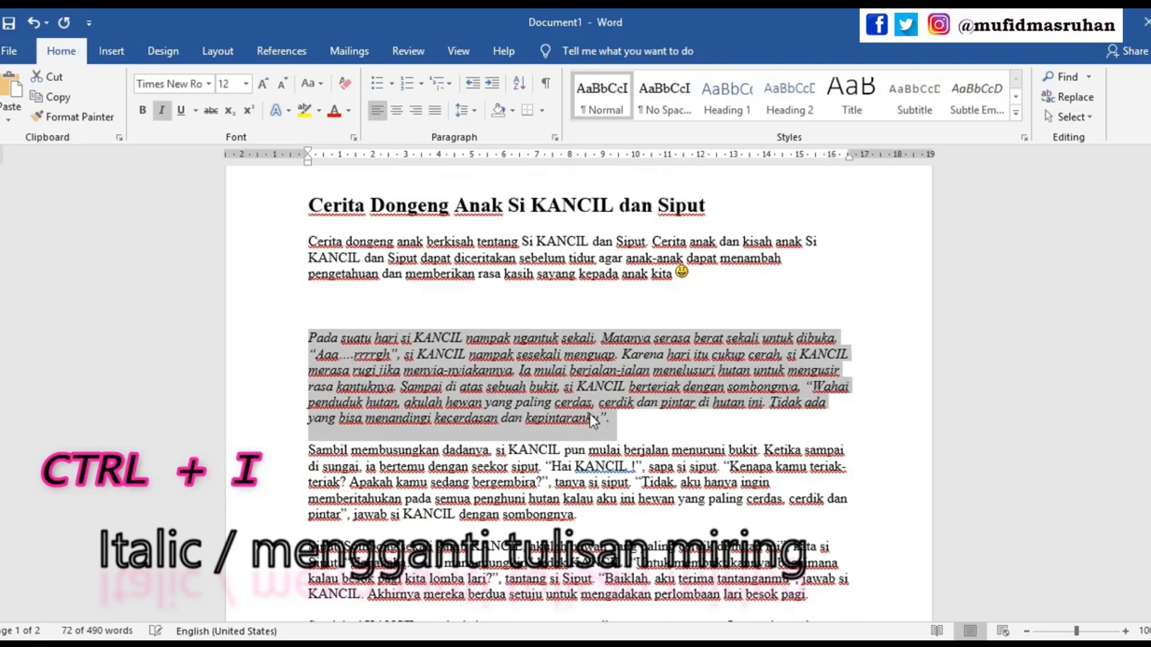
key(ctrl+i)
key(ctrl+i)
key(ctrl+i)
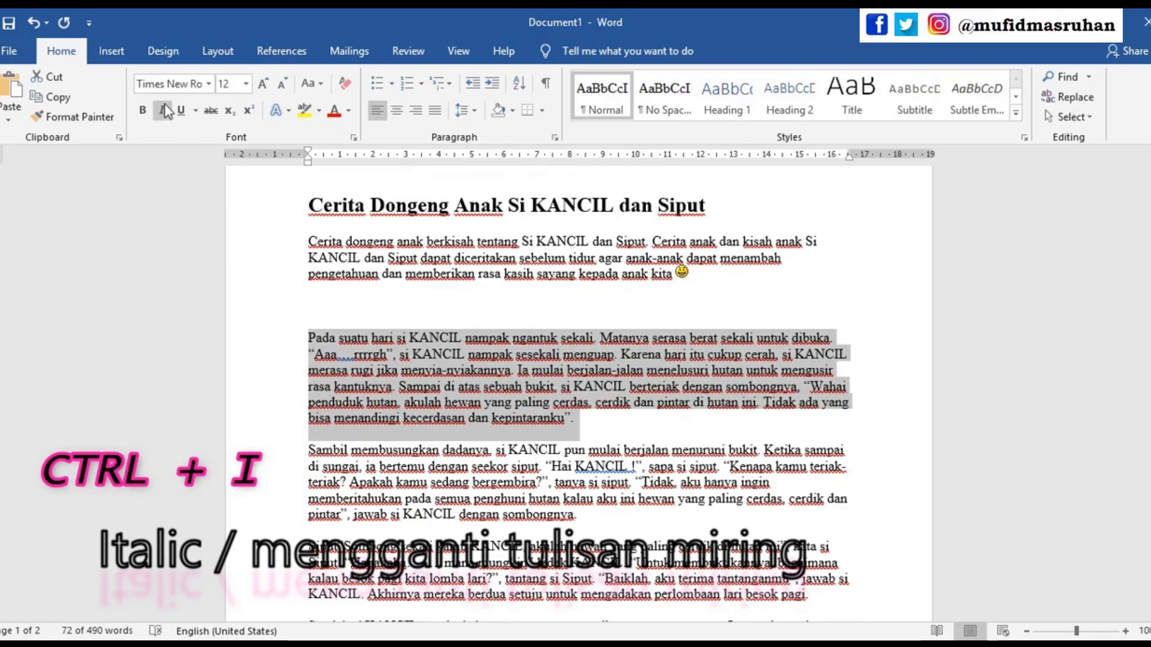
key(ctrl+i)
key(ctrl+i)
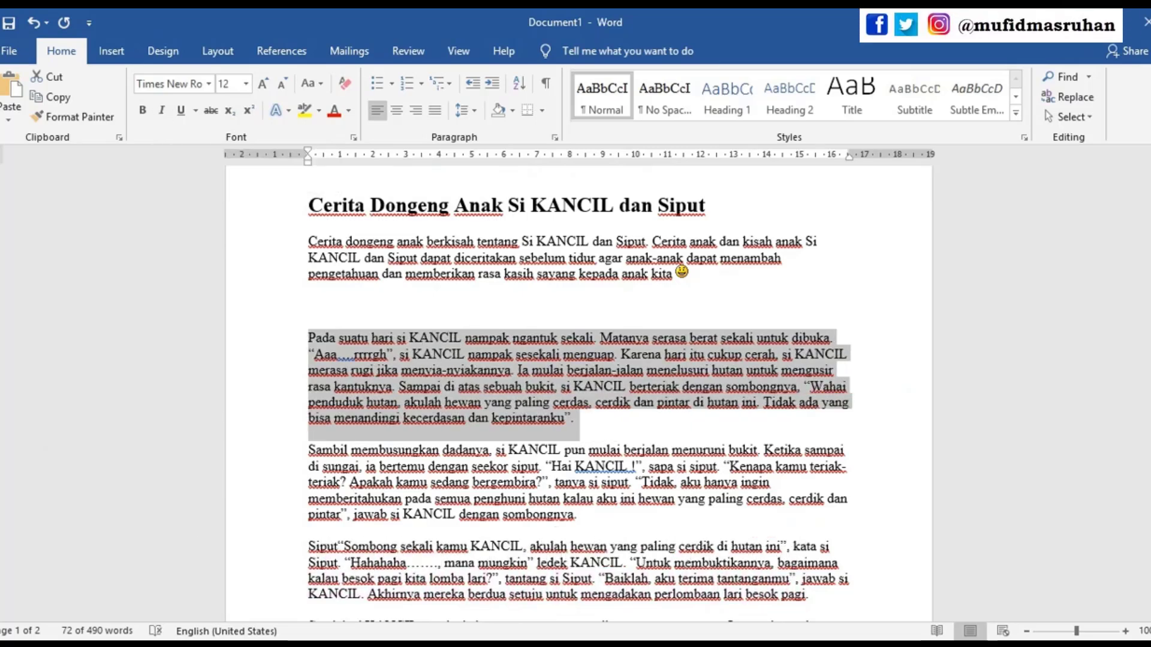
- Justify the paragraph beginning "Pada suatu hari"
click(348, 361)
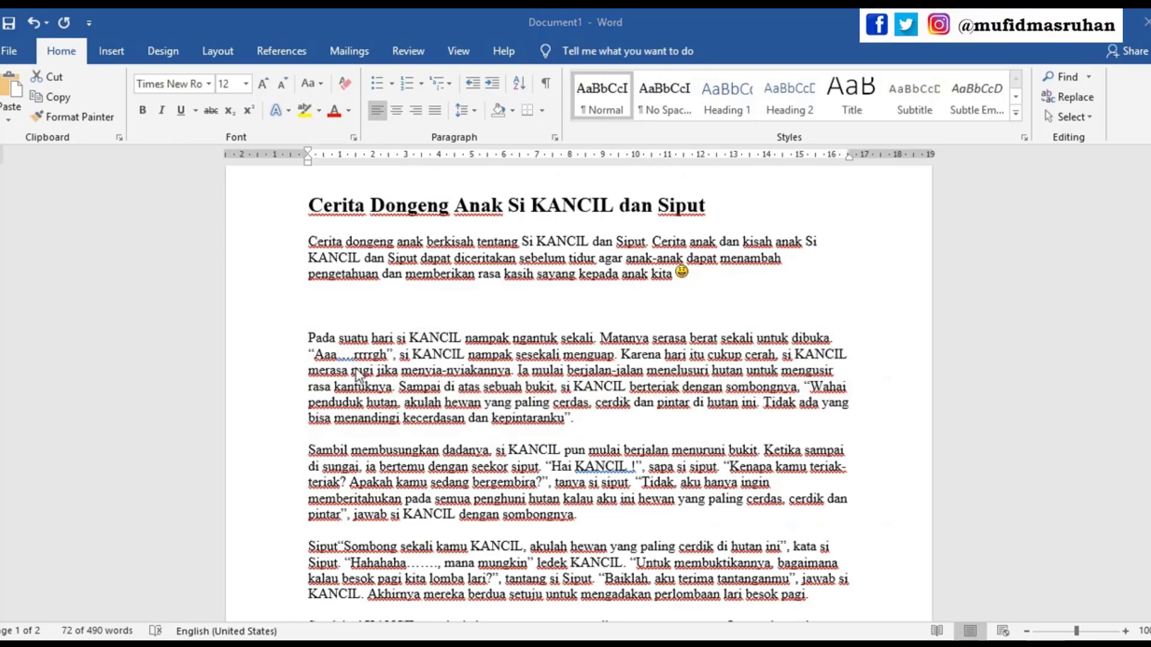
triple_click(312, 343)
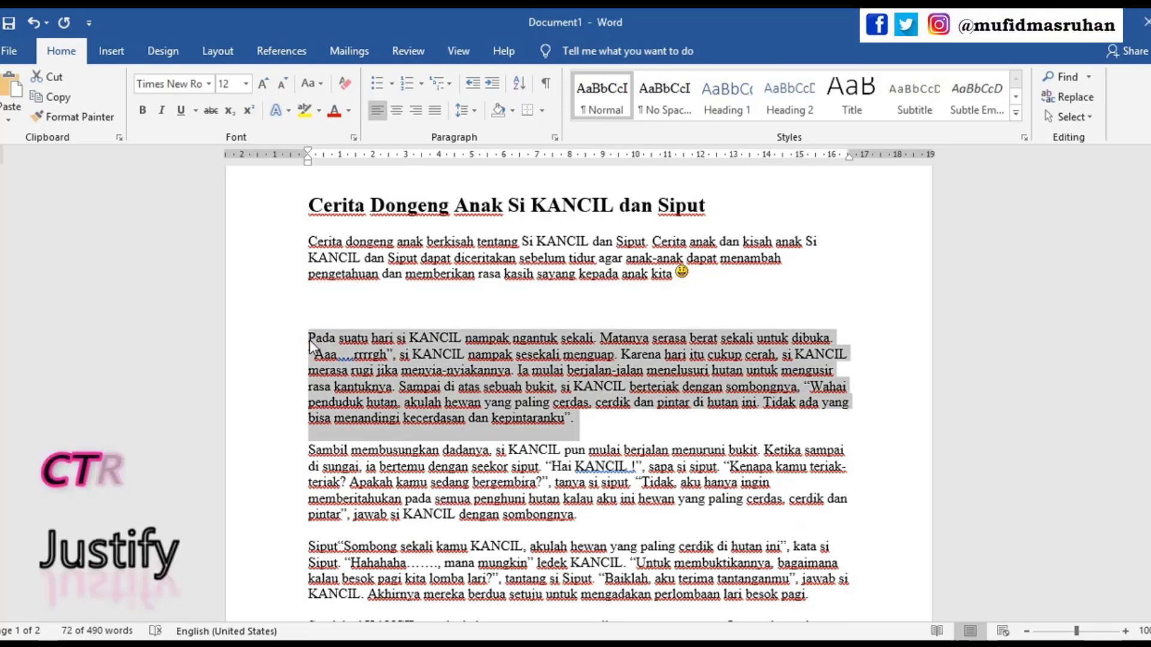
key(ctrl+j)
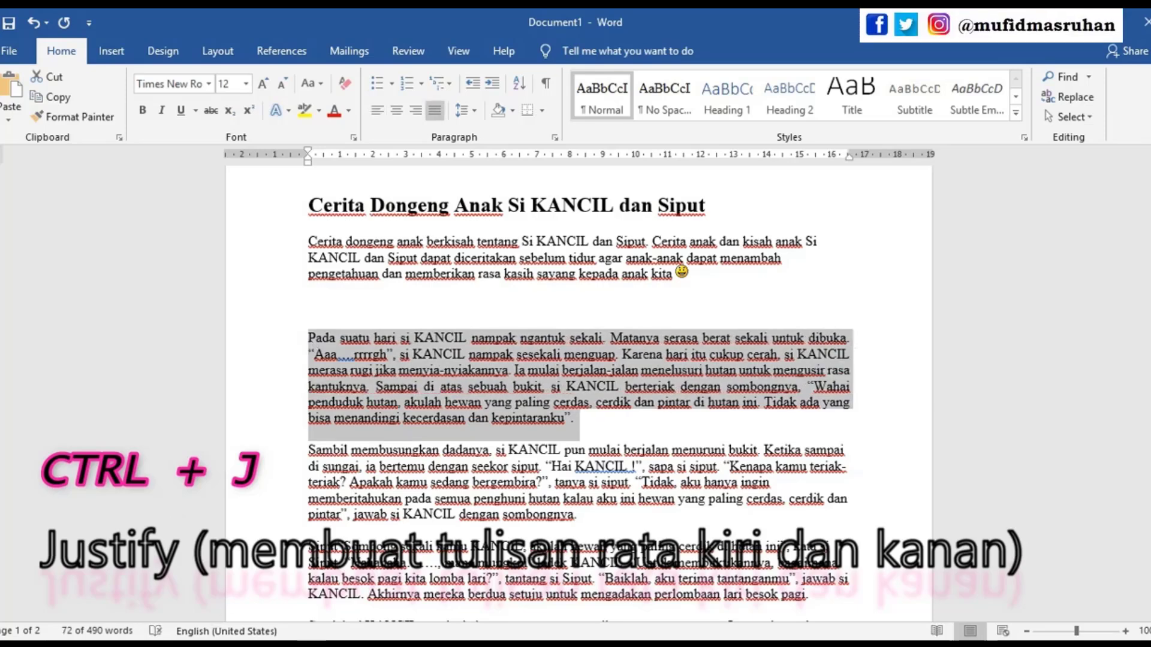
- Open the Insert Hyperlink dialog on the blank line above "Pada suatu hari", look through the Documents folder files and cancel
click(474, 620)
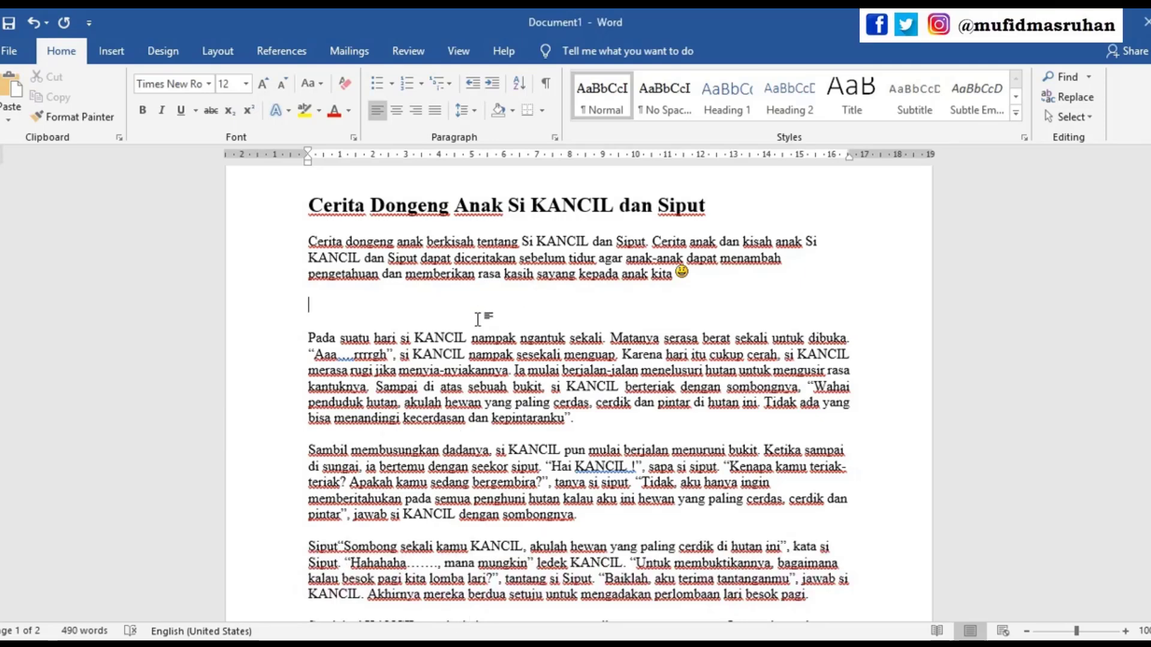
key(ctrl+k)
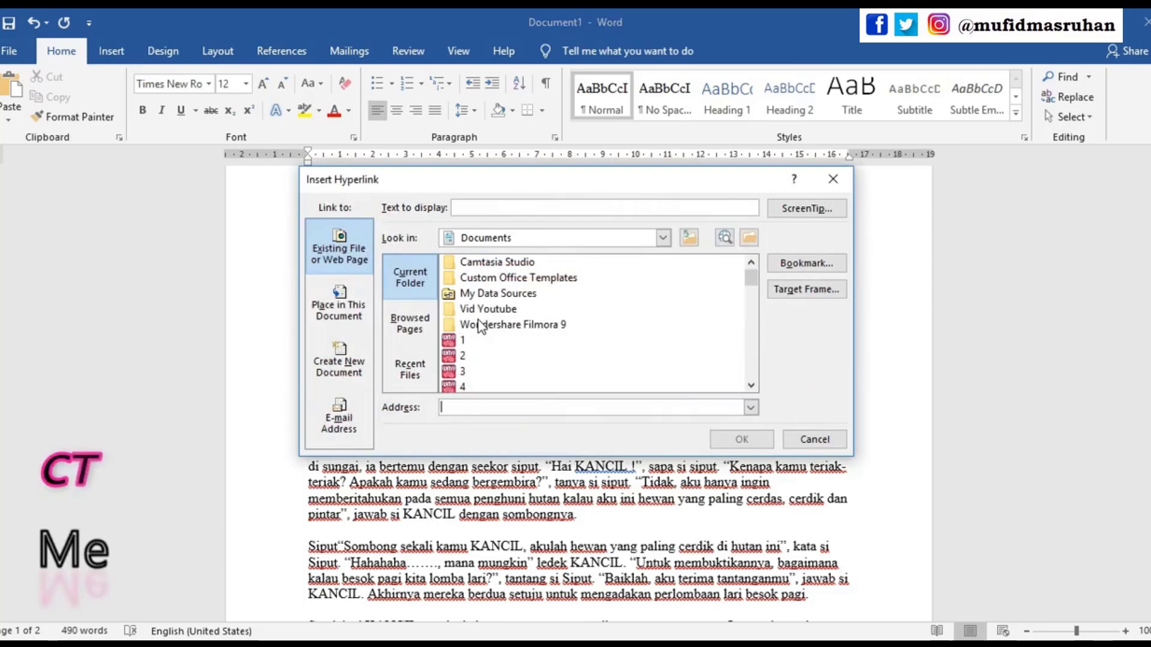
scroll(497, 329, down, 5)
scroll(513, 329, up, 5)
scroll(539, 317, down, 6)
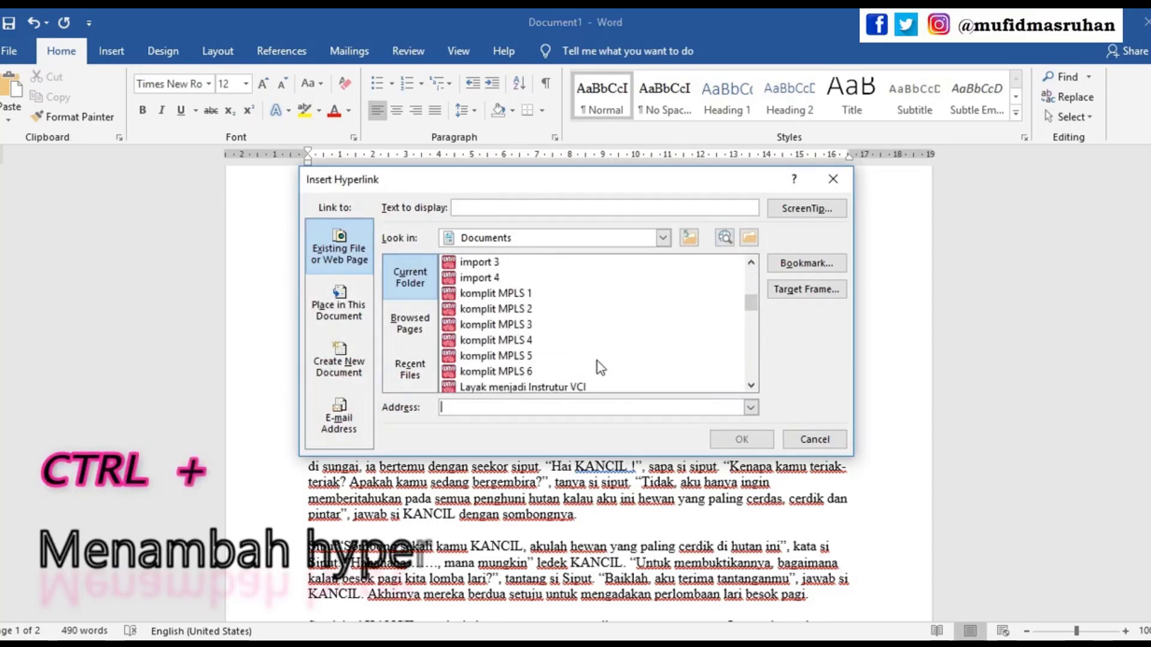
scroll(551, 321, up, 5)
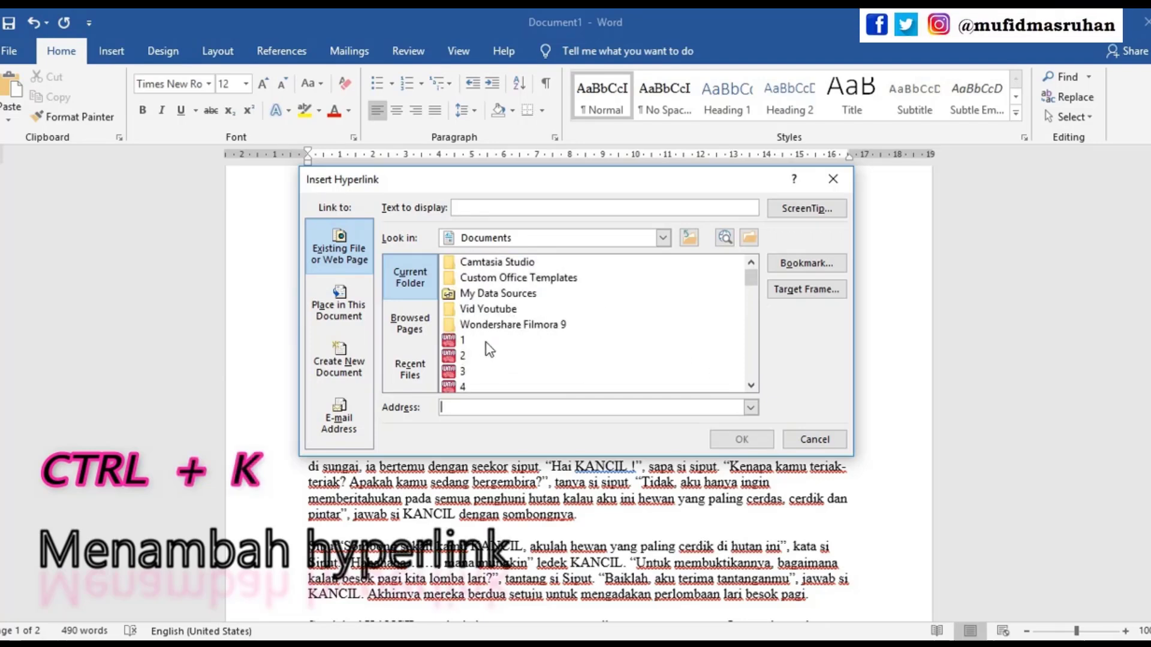
scroll(497, 340, down, 1)
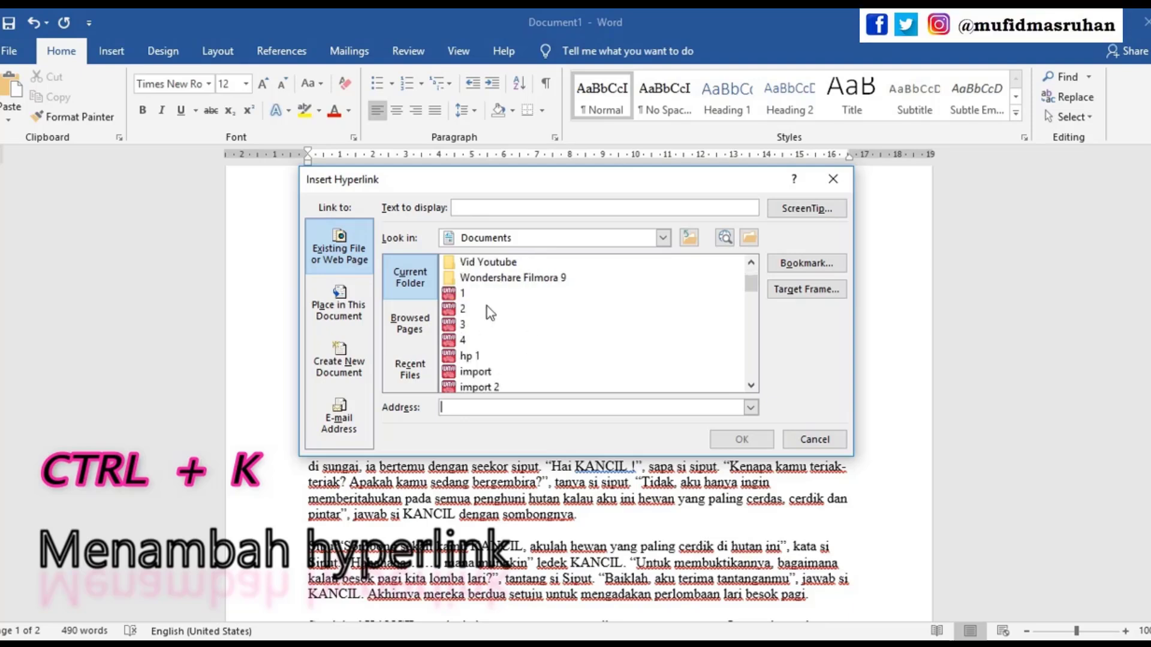
scroll(516, 319, up, 1)
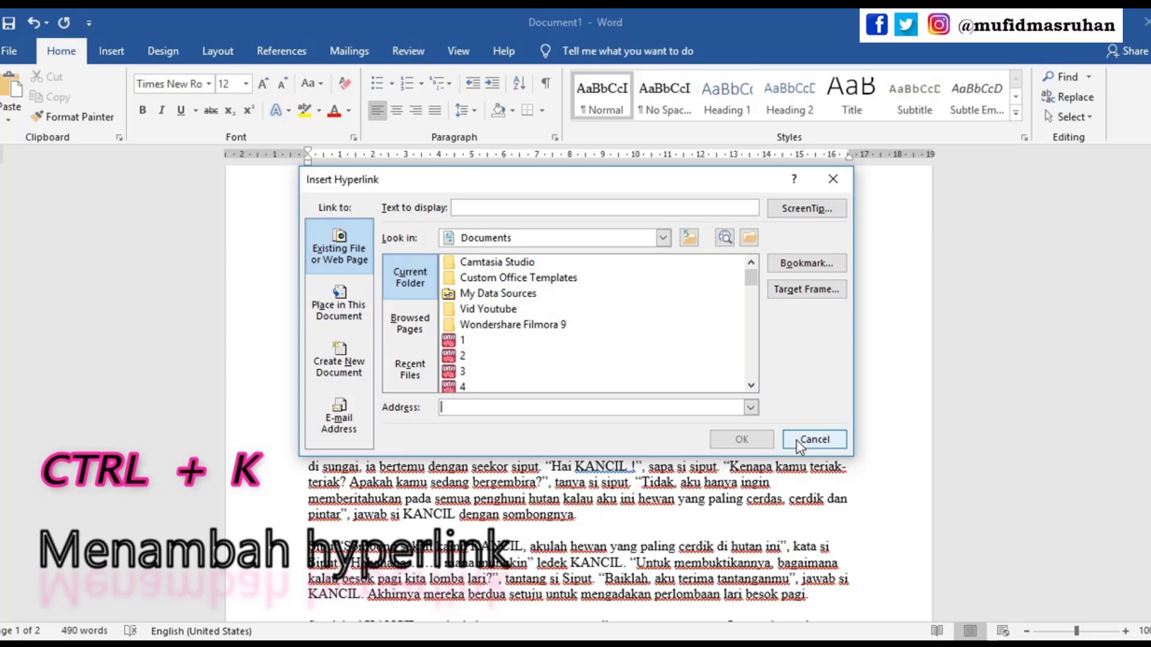
click(814, 440)
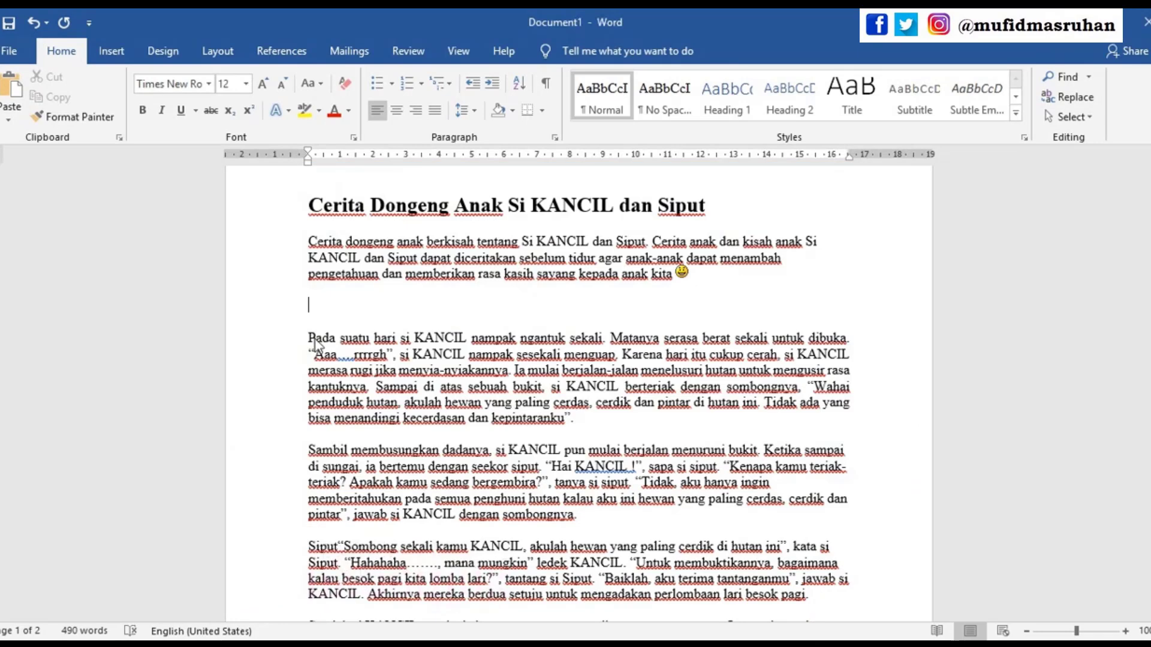
- Alternate the paragraph beginning "Pada suatu hari" between left-aligned and justified several times, leaving it left-aligned
drag(309, 338, 580, 418)
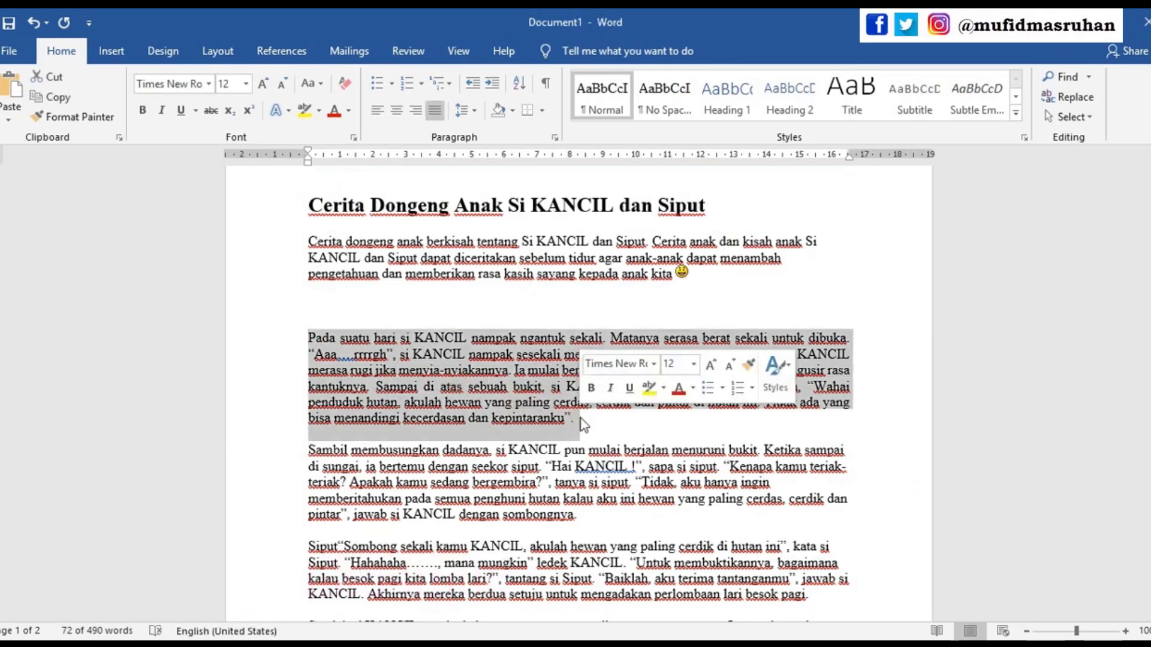
key(ctrl+c)
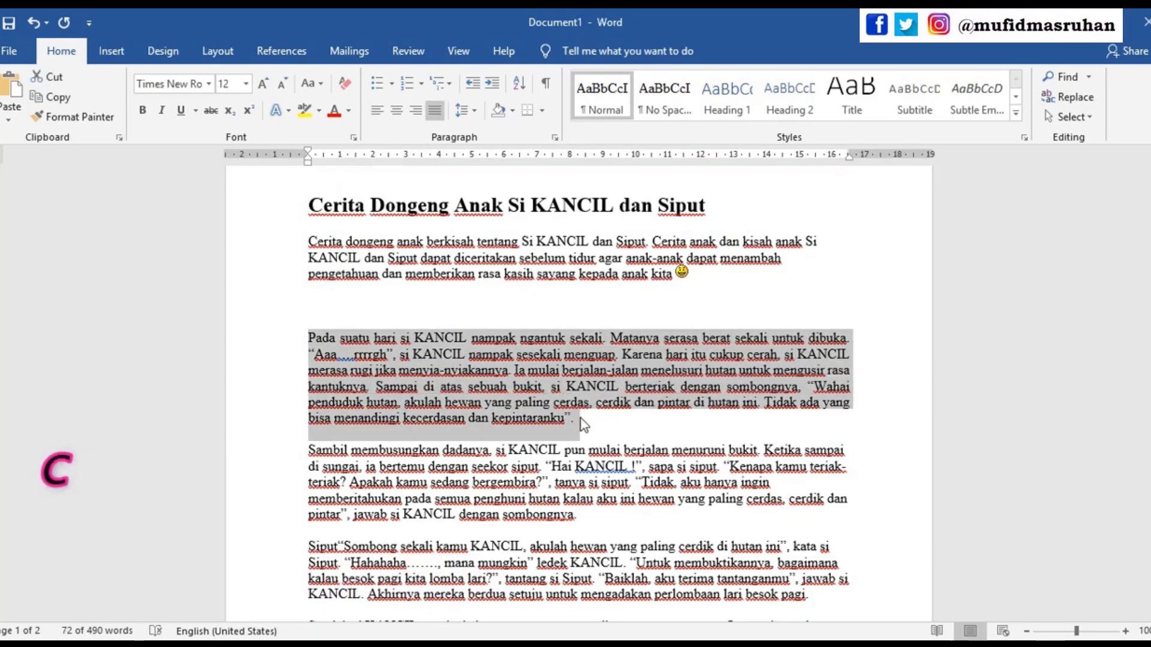
key(ctrl+l)
key(ctrl+j)
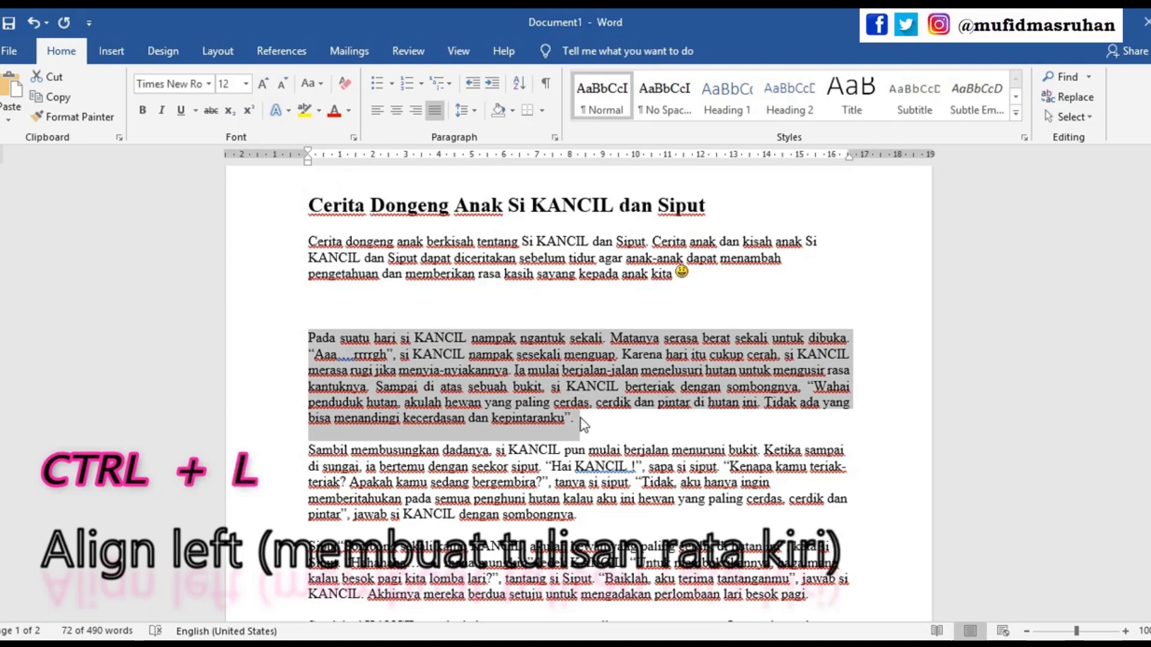
key(ctrl+l)
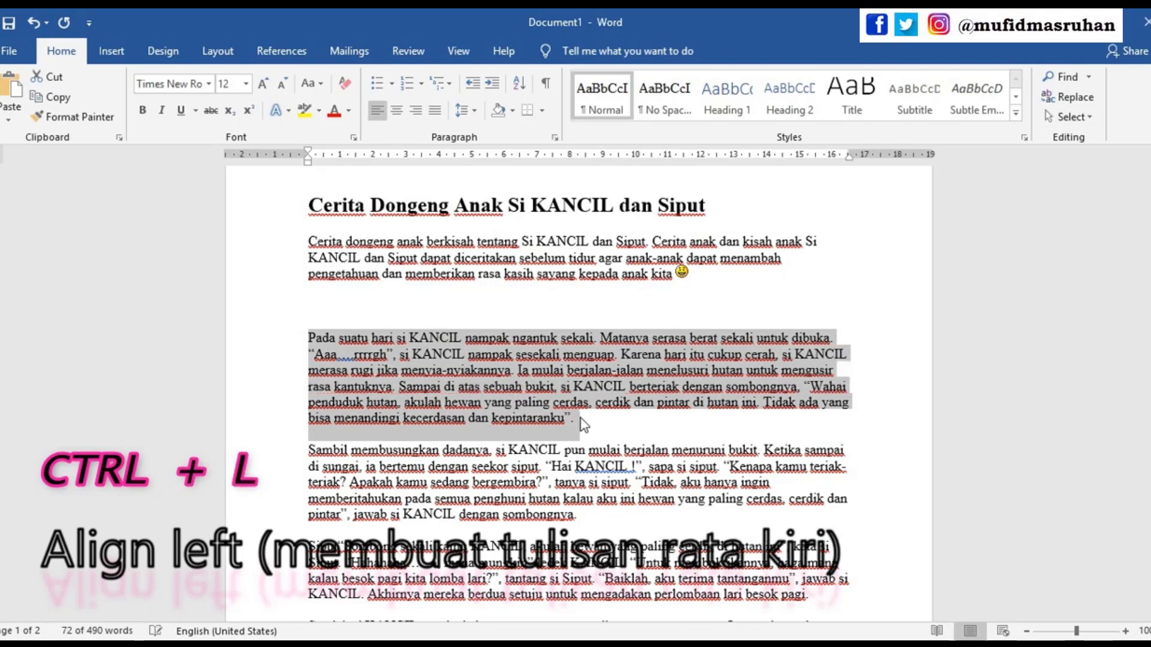
key(ctrl+j)
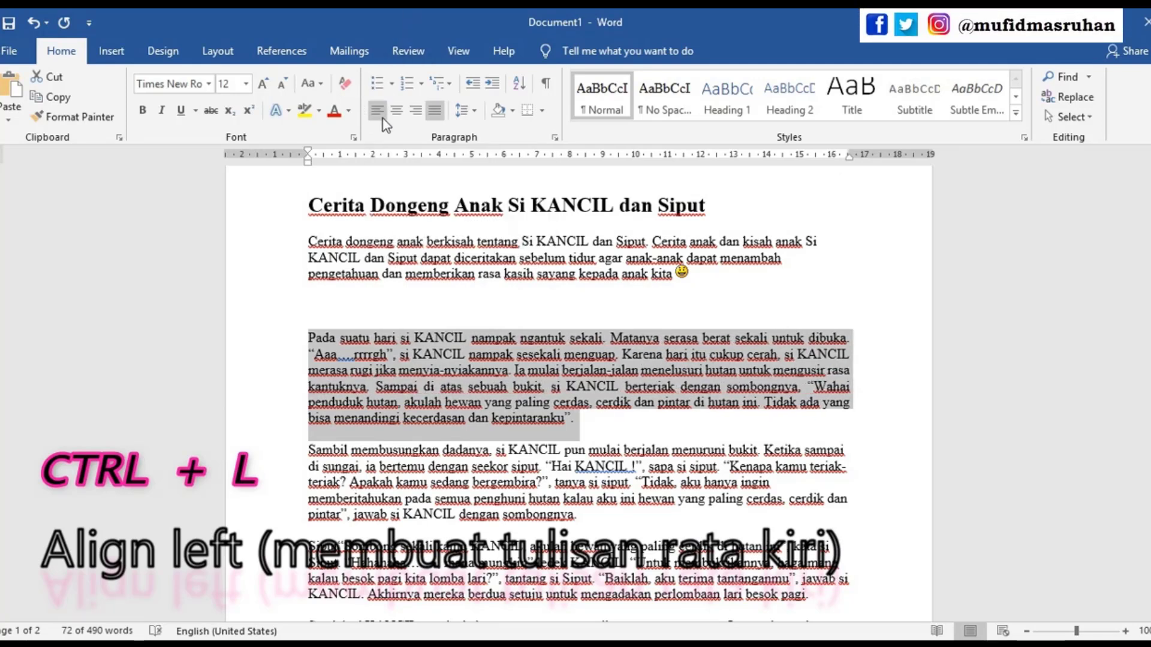
key(ctrl+l)
key(ctrl+j)
key(ctrl+l)
key(ctrl+j)
key(ctrl+l)
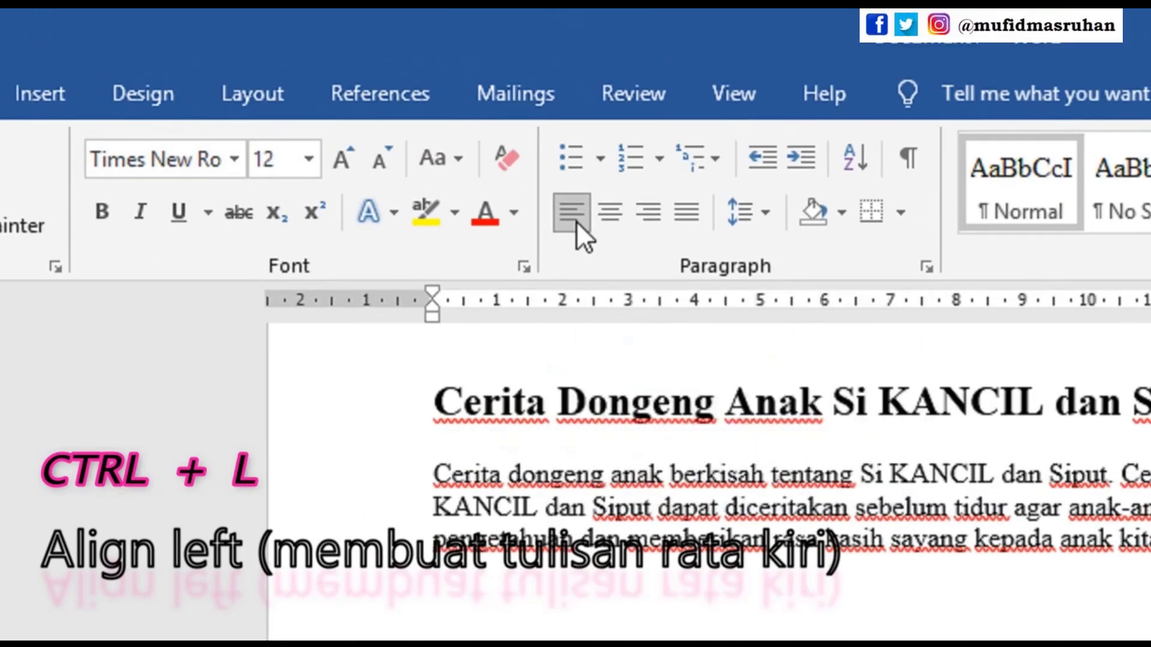
key(ctrl+j)
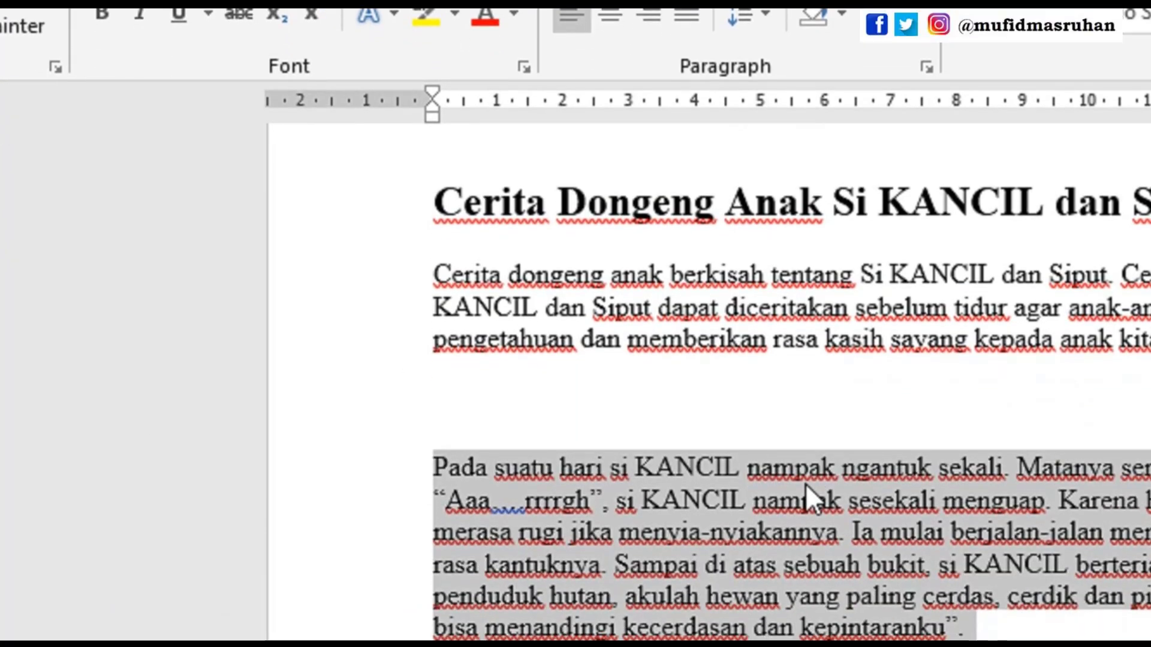
key(ctrl+z)
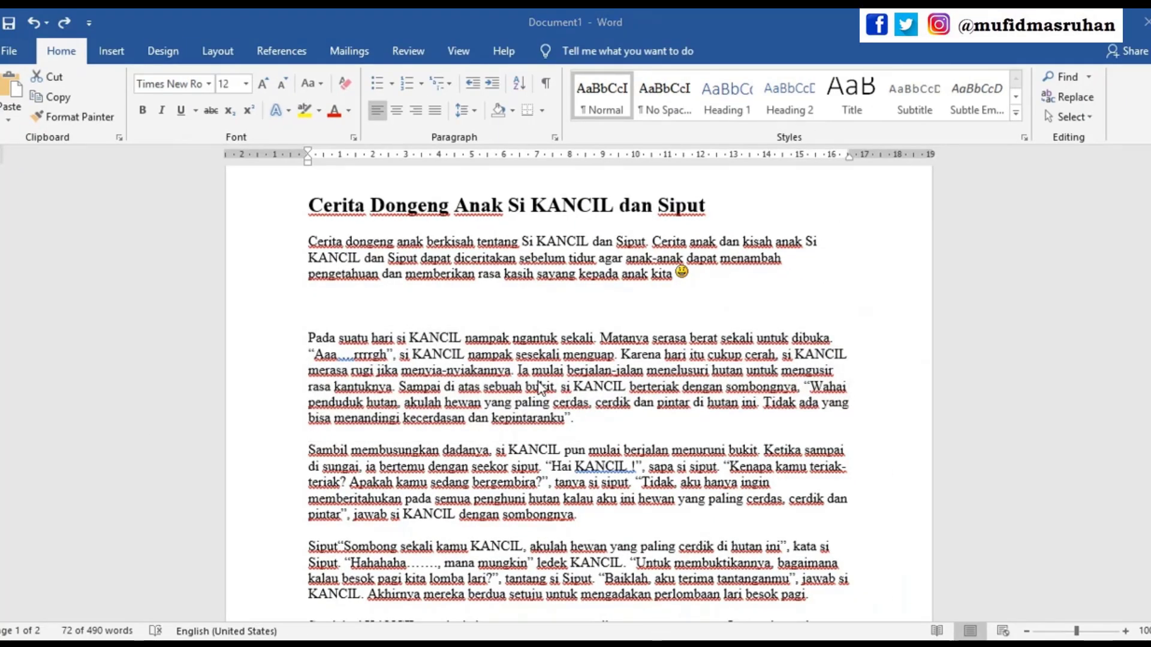
- Indent the whole paragraph beginning "Pada suatu hari" from the left by repeated steps, up to about 5 cm on the ruler
triple_click(312, 354)
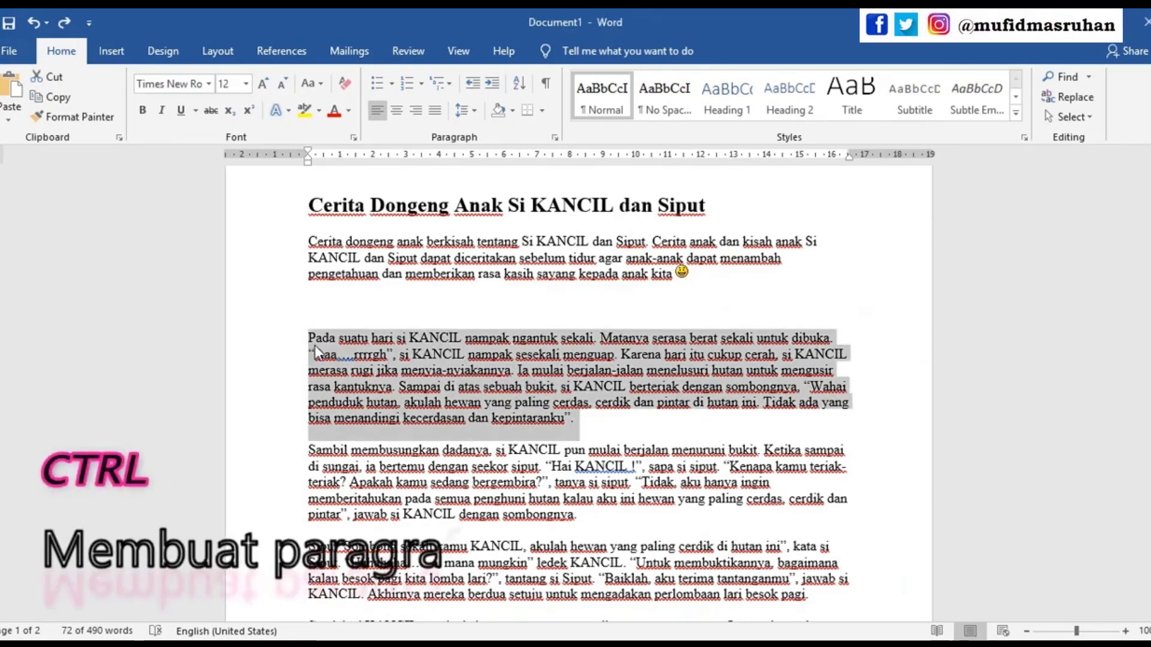
key(ctrl+m)
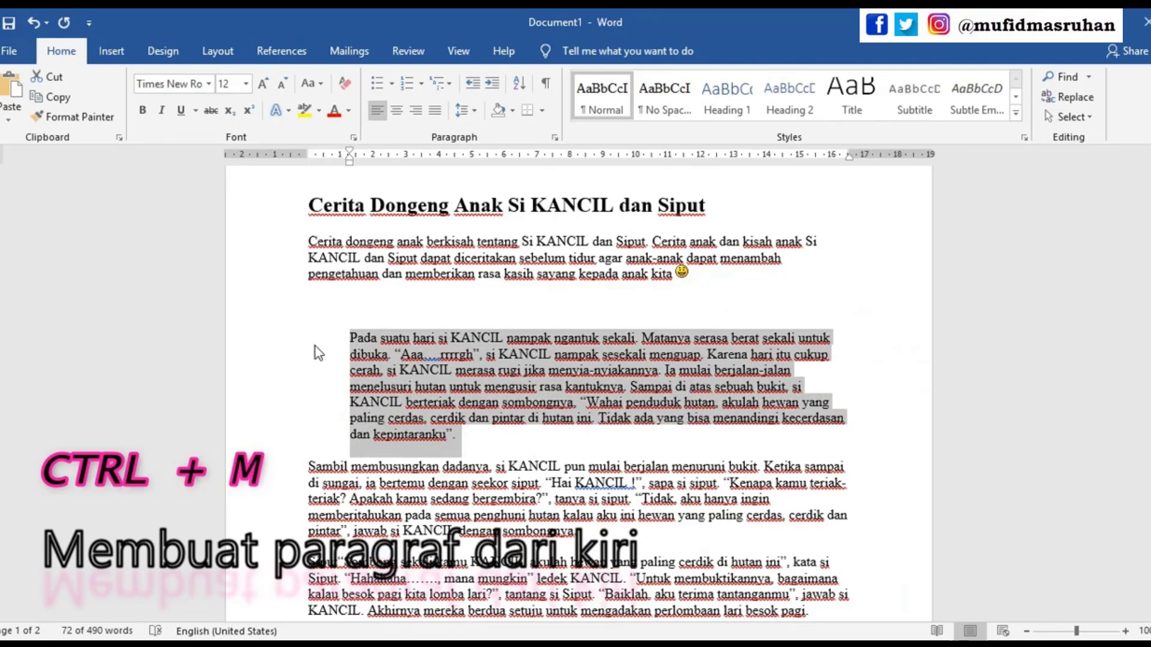
key(ctrl+m)
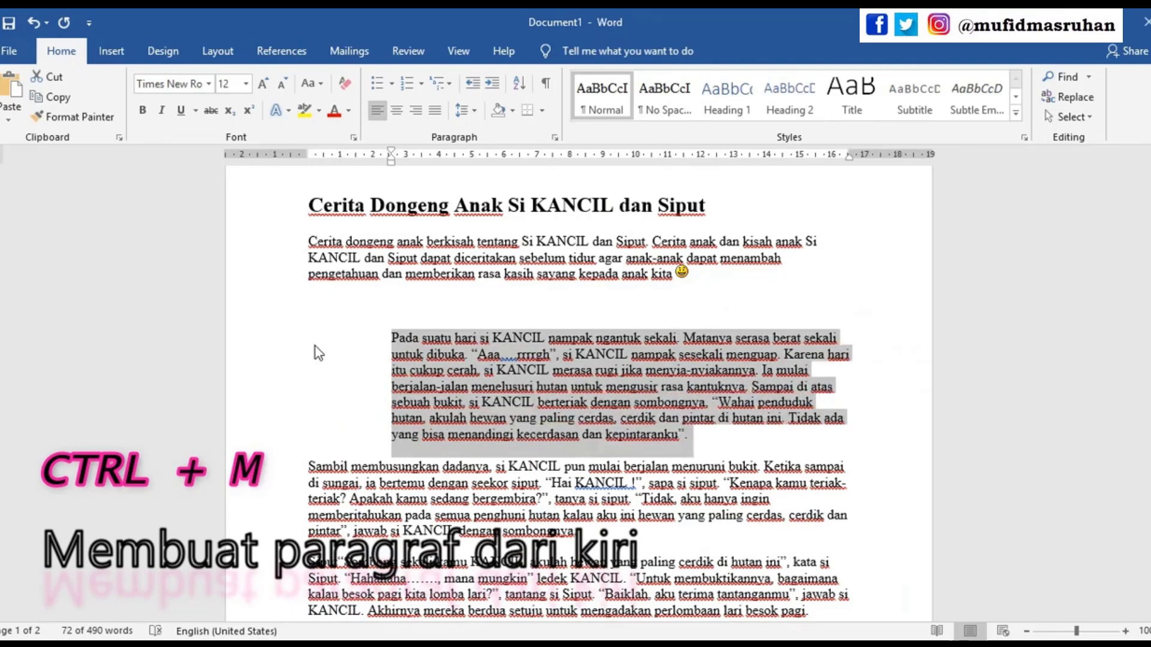
key(ctrl+m)
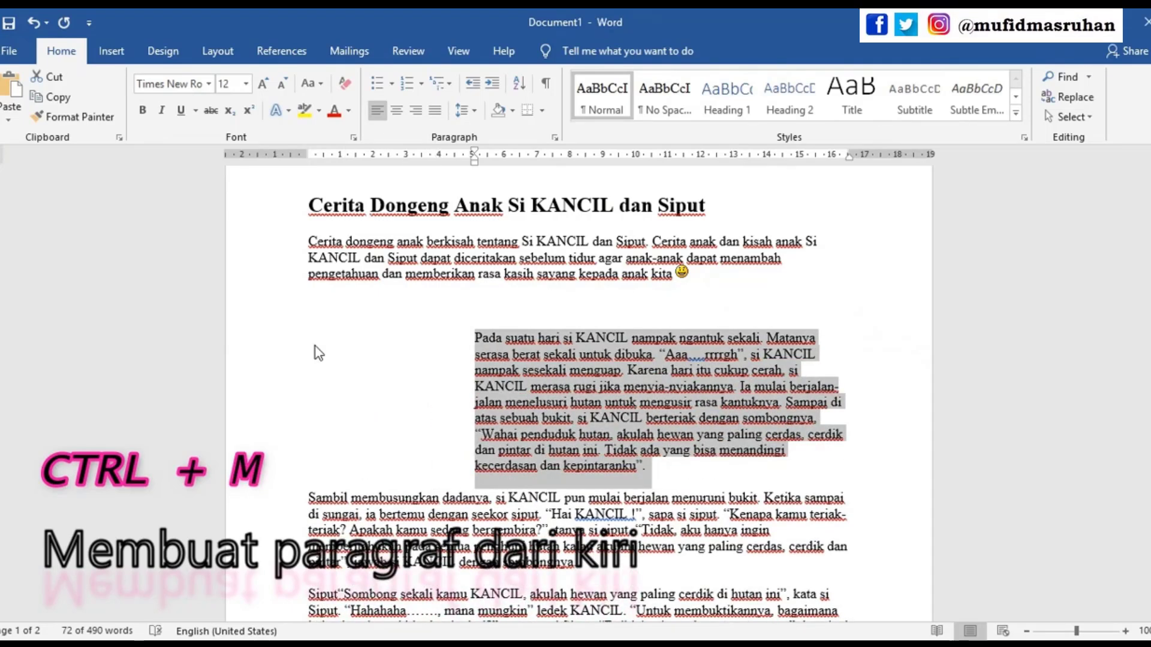
- Undo all the left indents applied to the paragraph beginning "Pada suatu hari"
key(ctrl+z)
key(ctrl+z)
key(ctrl+z)
key(ctrl+z)
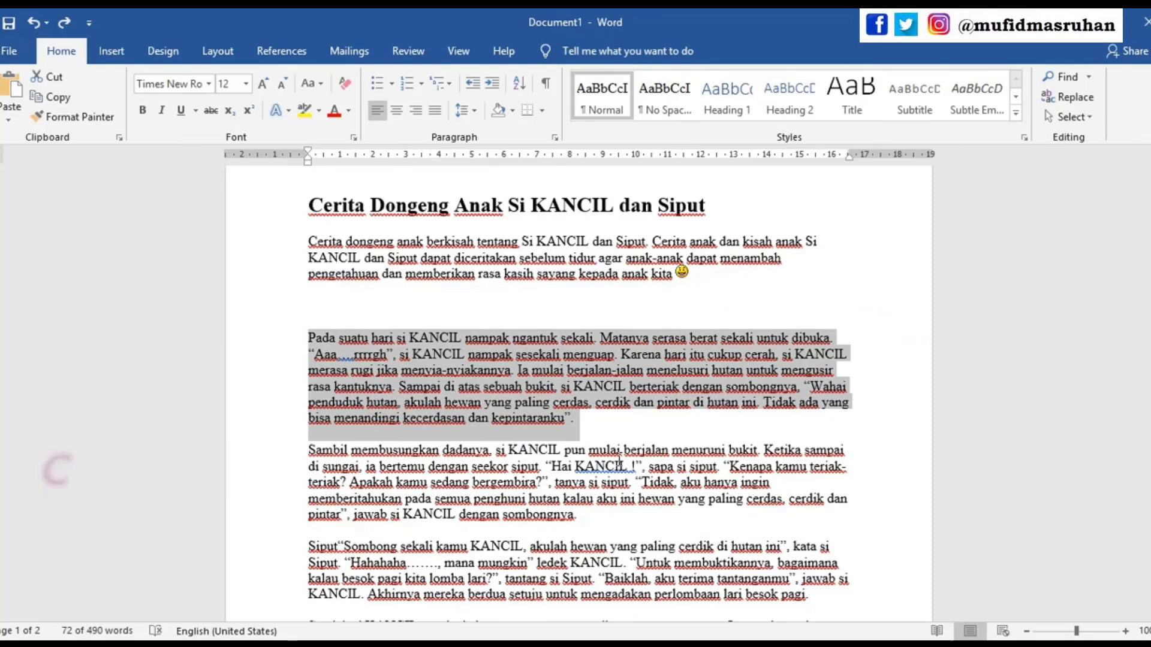
- Create a new blank document and close it to return to the story, doing this twice
key(ctrl+n)
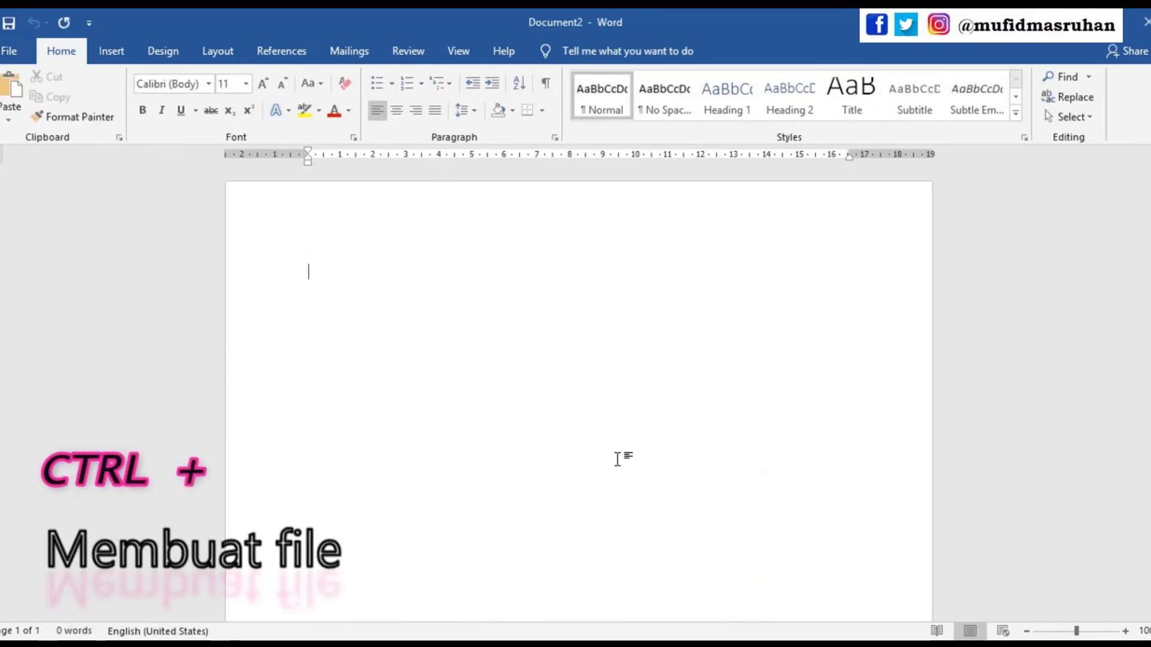
click(1143, 22)
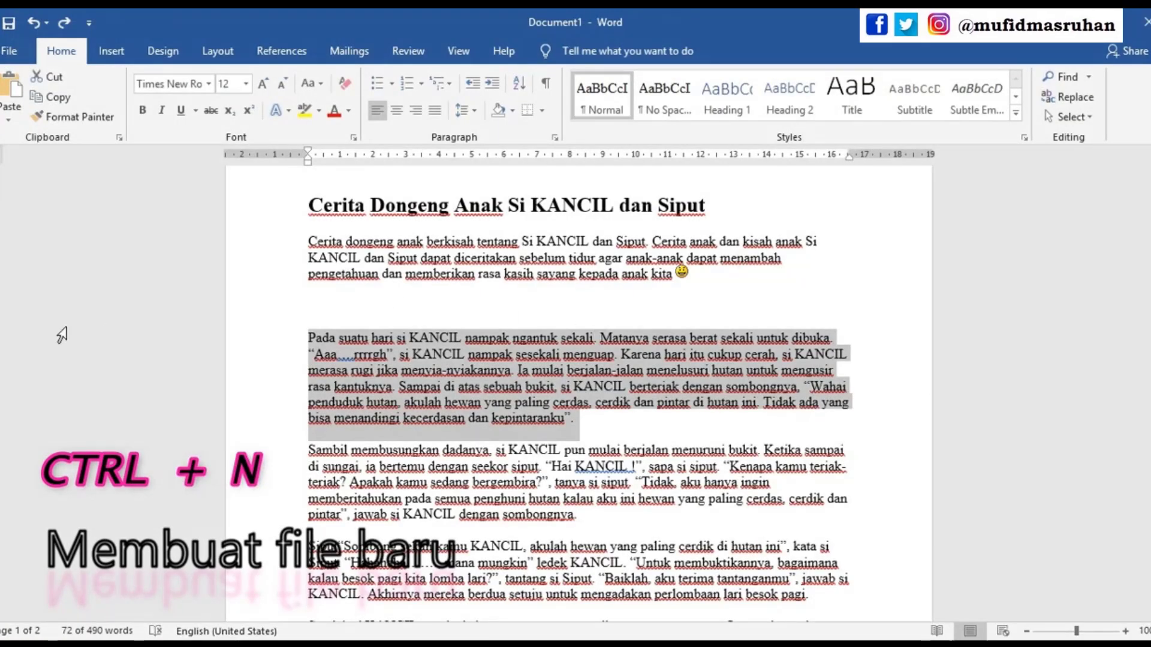
key(ctrl+n)
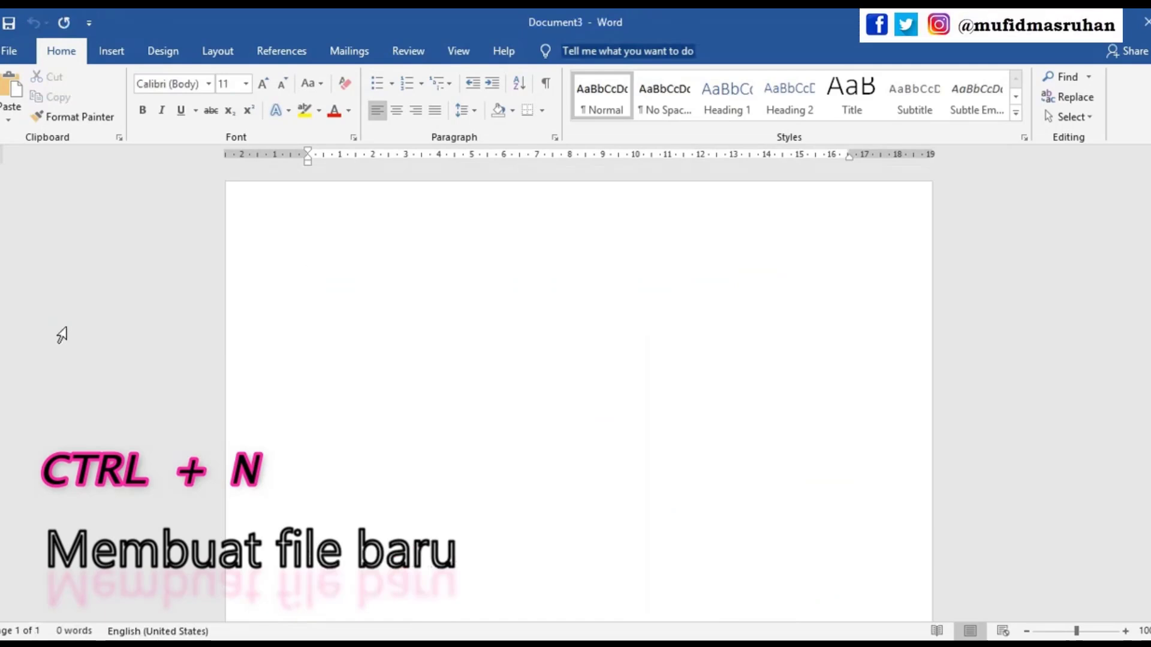
click(1144, 22)
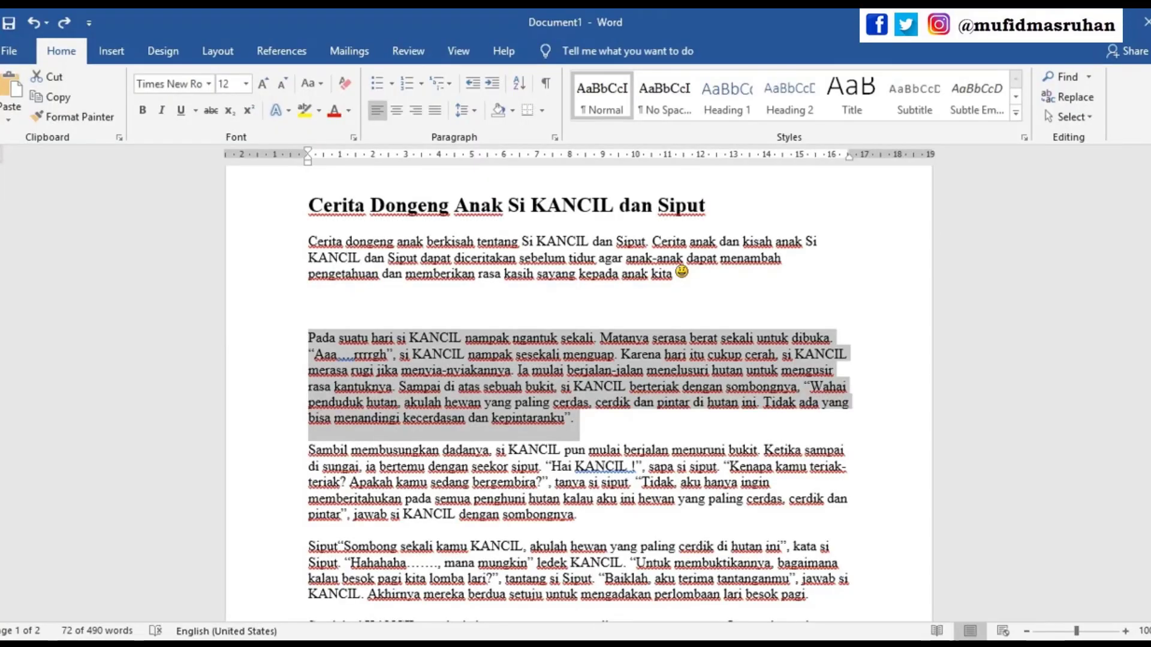
- Place the cursor on the blank line above "Pada suatu hari", view the Open page with recent documents and return to the story
click(601, 409)
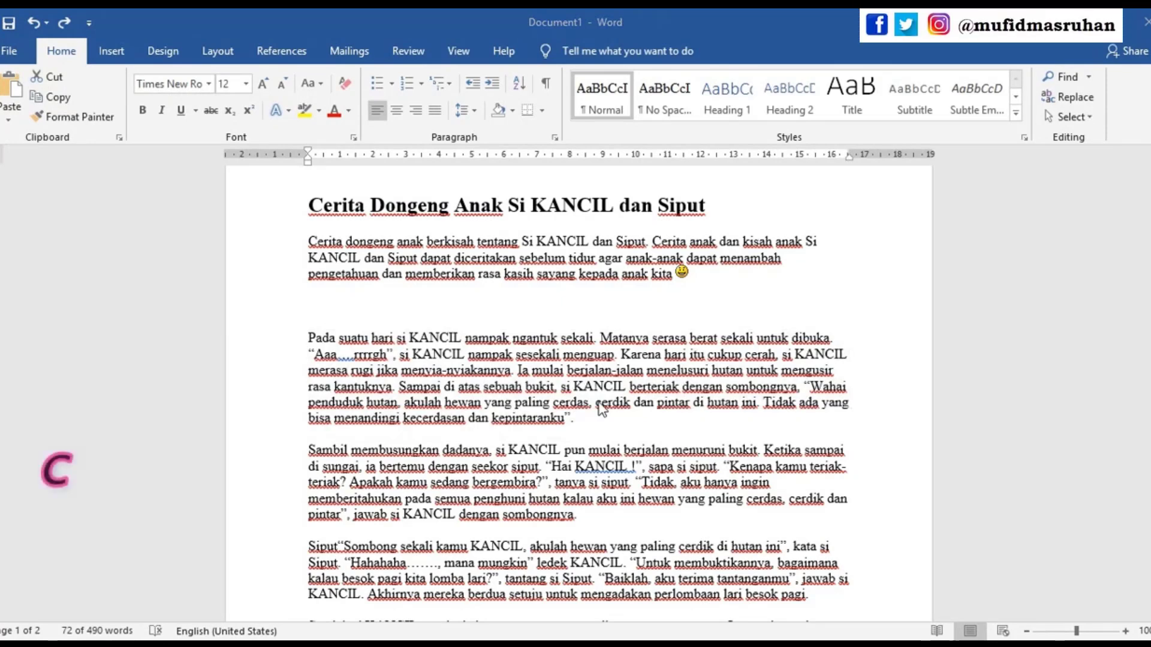
triple_click(532, 329)
click(463, 306)
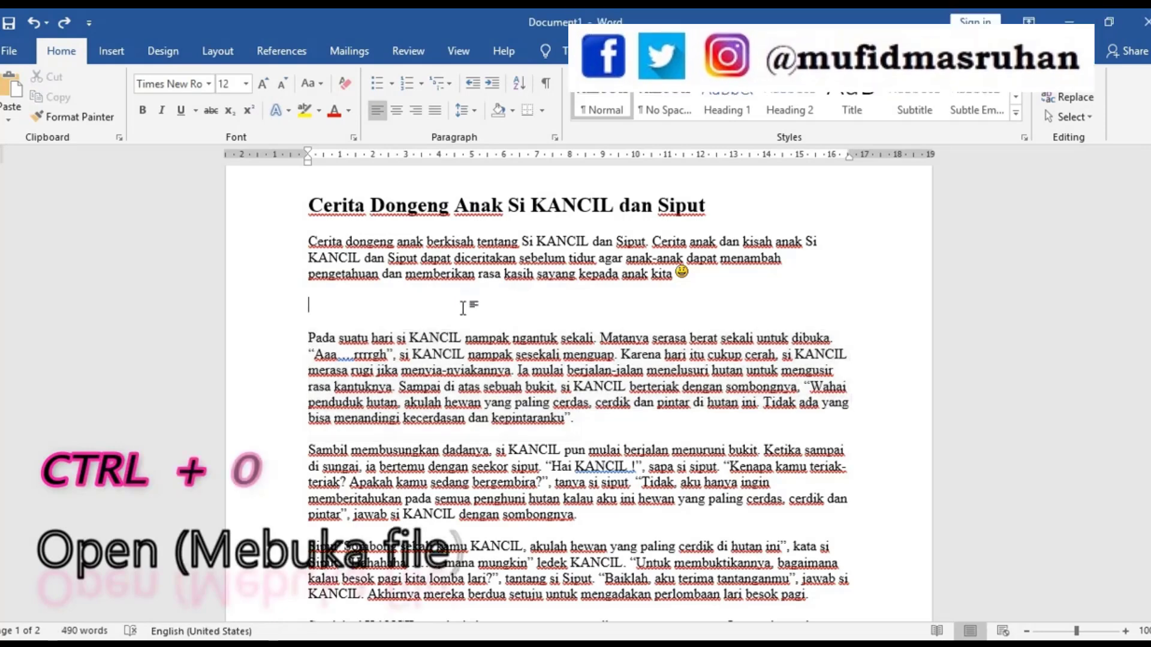
key(ctrl+o)
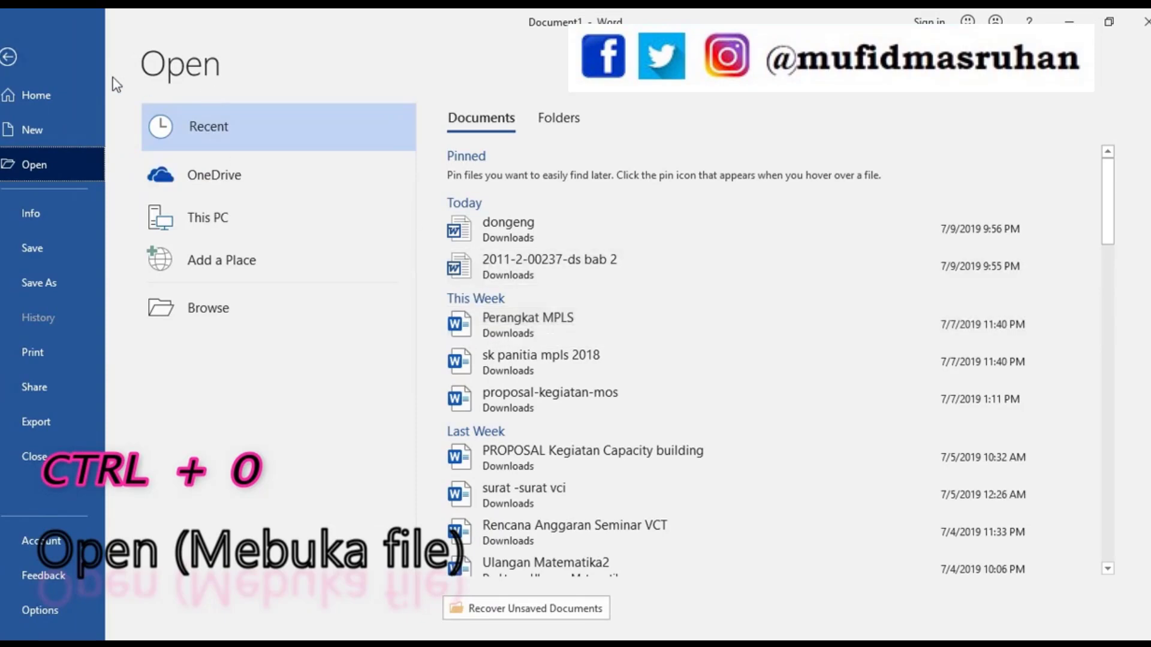
click(9, 56)
click(9, 56)
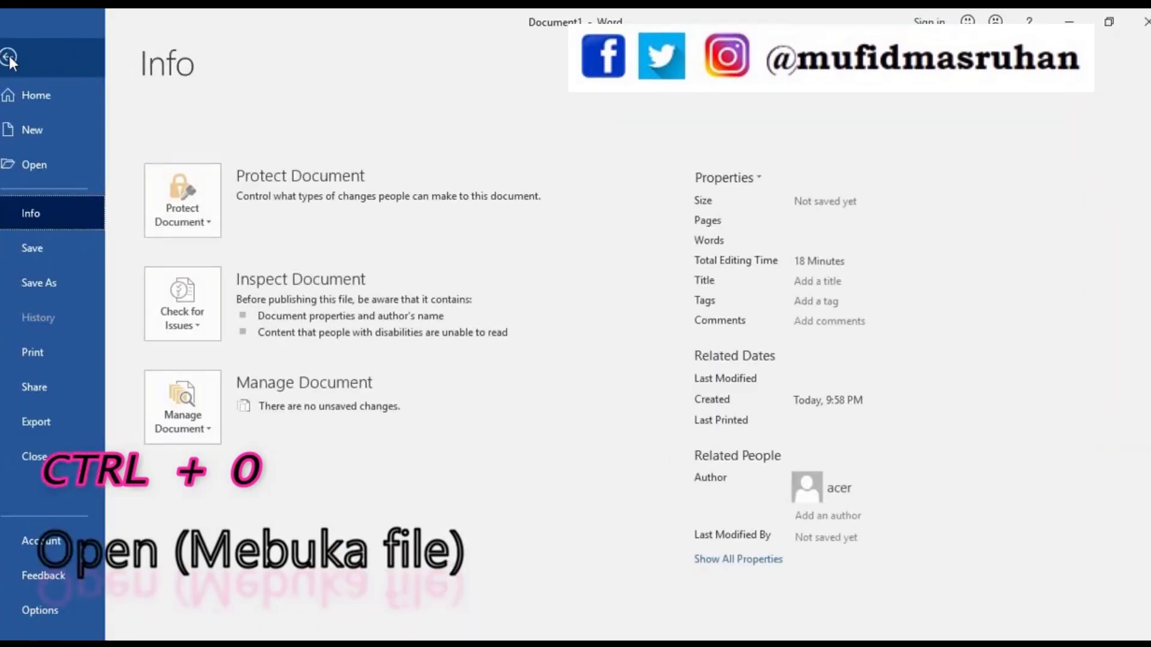
click(34, 164)
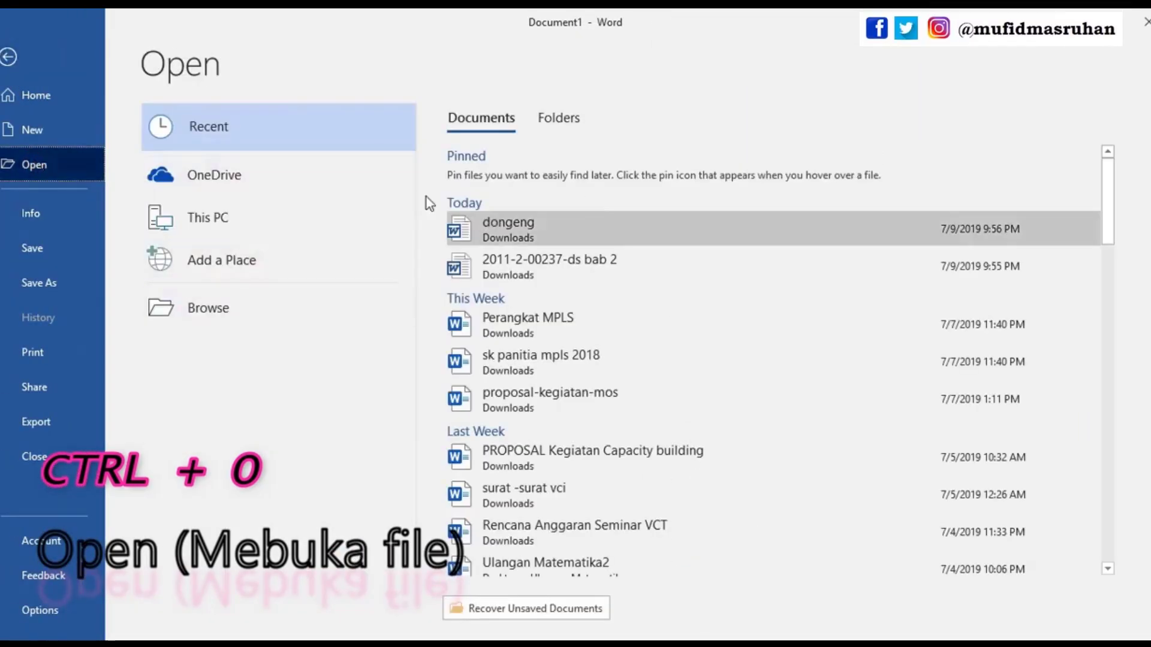
key(Escape)
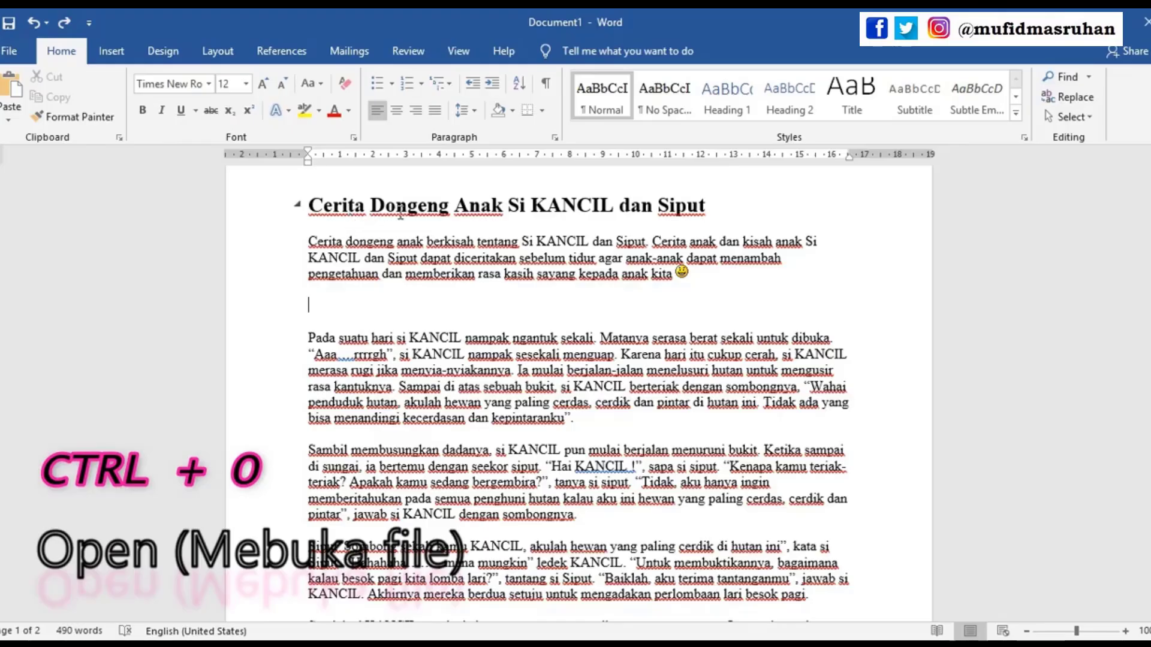
key(ctrl+o)
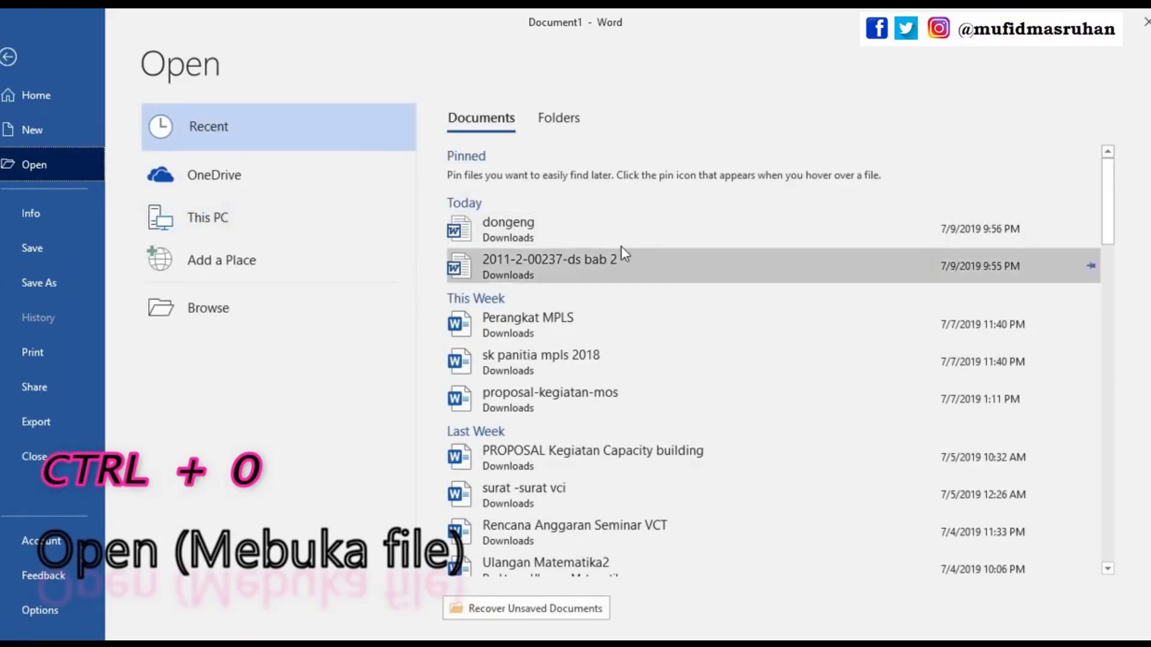
click(22, 55)
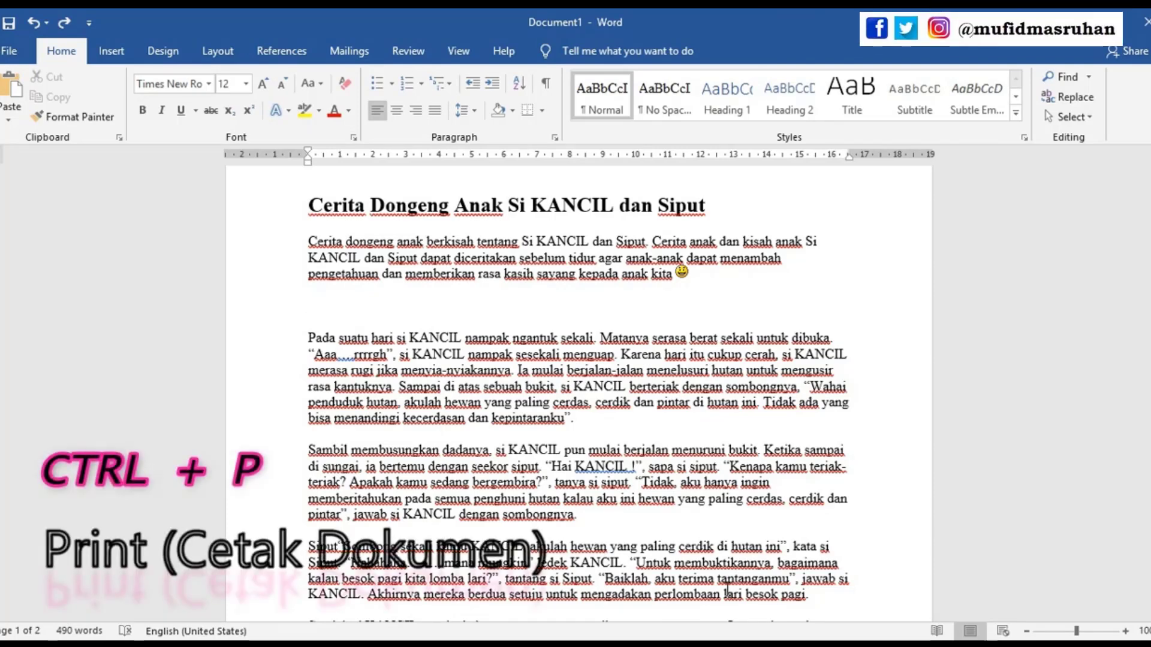
- View the print settings and preview for the story, and return to the document without printing
key(ctrl+p)
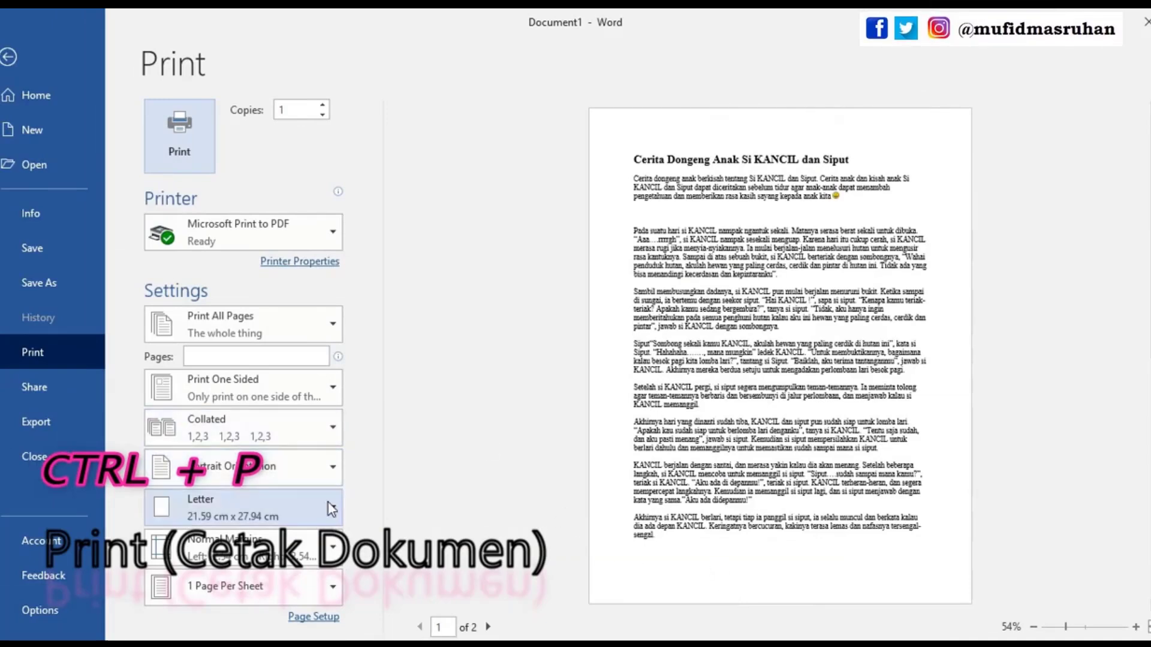
key(Escape)
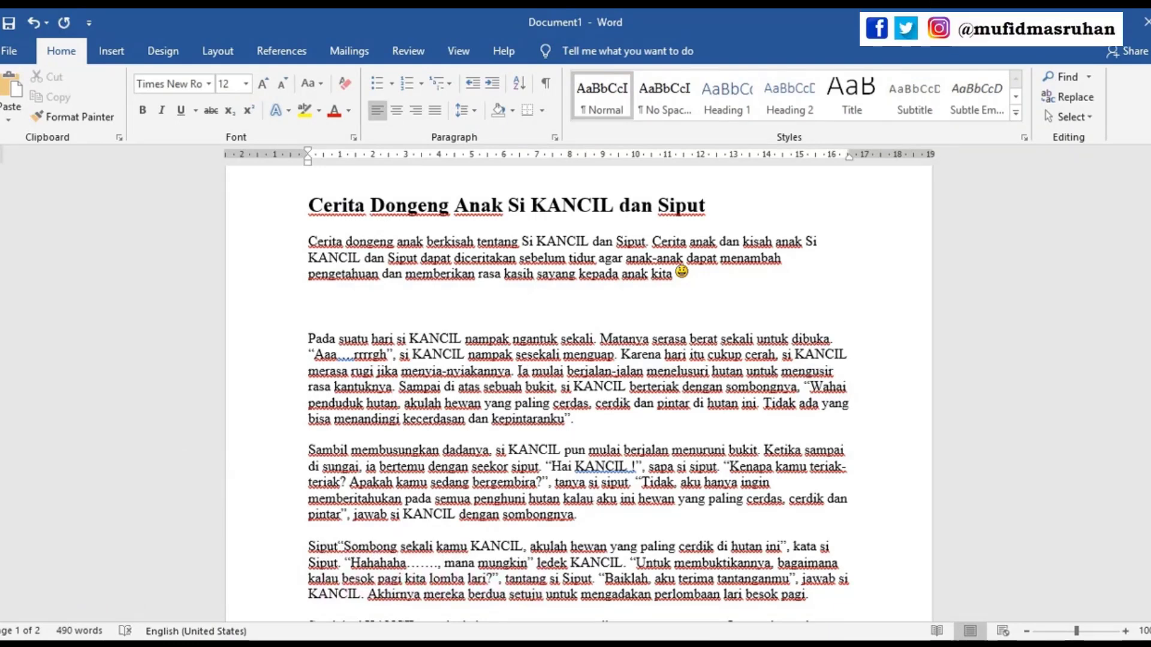
- Select the paragraph beginning "Pada suatu hari" and justify it
drag(308, 339, 666, 424)
key(ctrl+j)
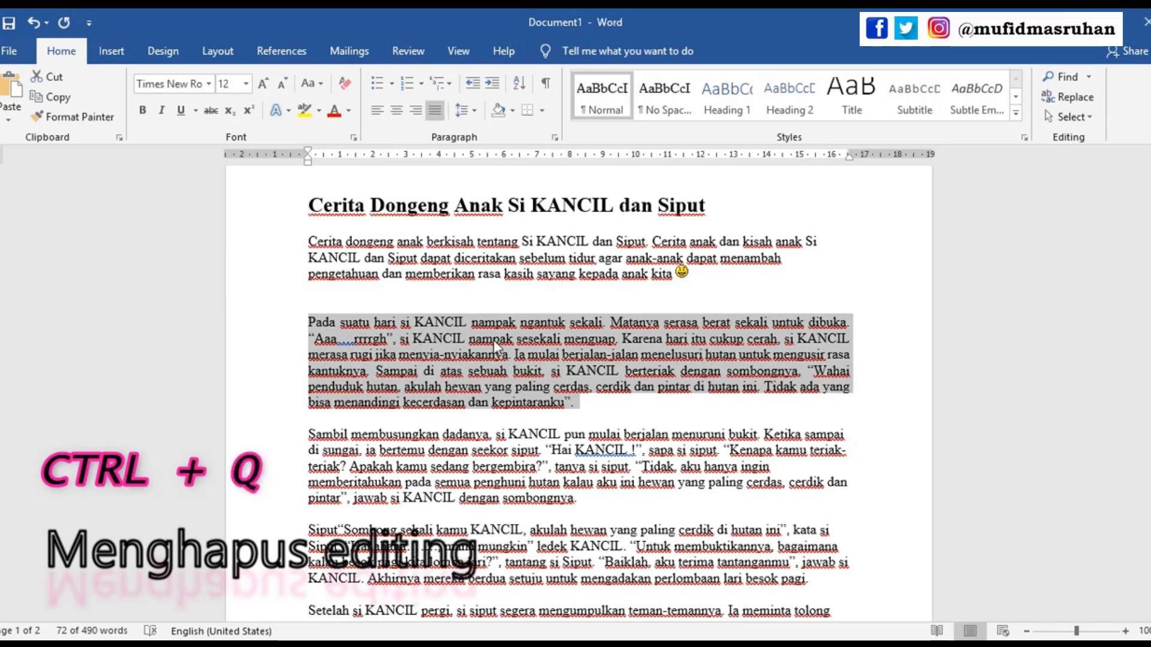
- Set the paragraph beginning "Pada suatu hari" to double line spacing, and clear all its paragraph formatting
click(467, 113)
click(487, 195)
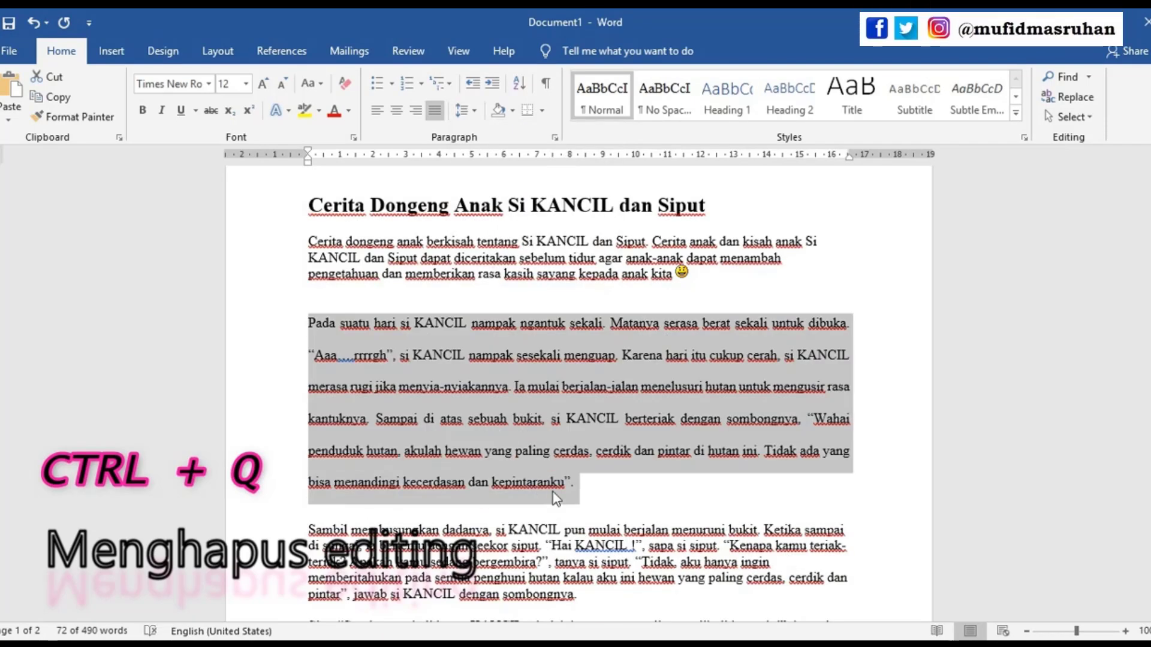
key(ctrl+q)
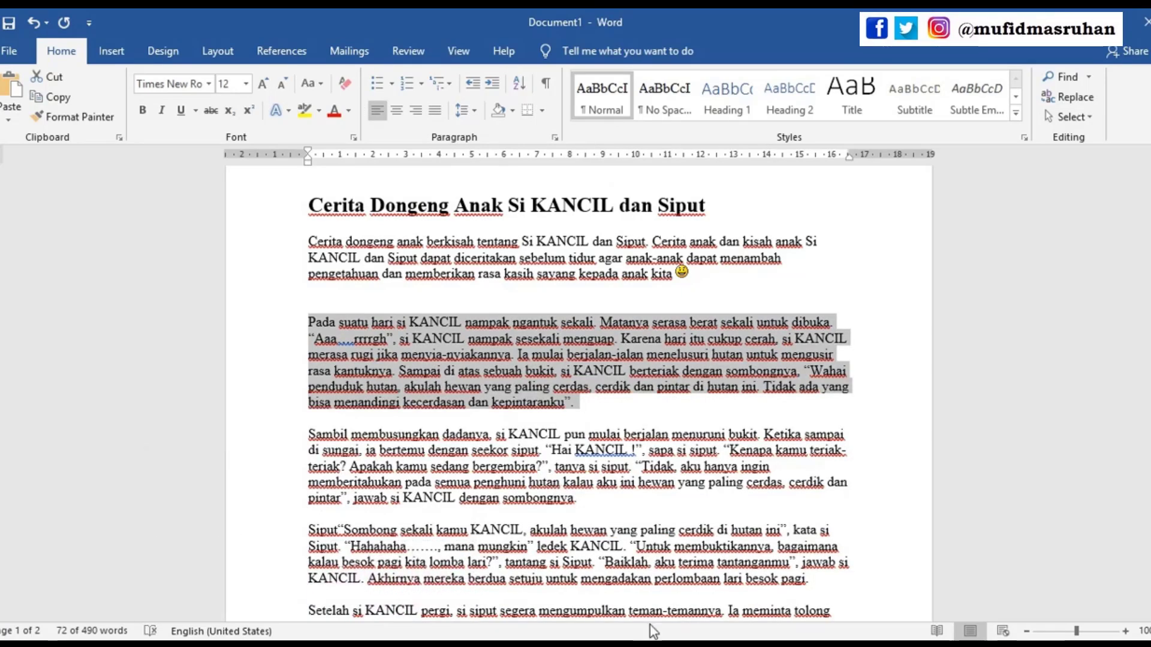
click(532, 417)
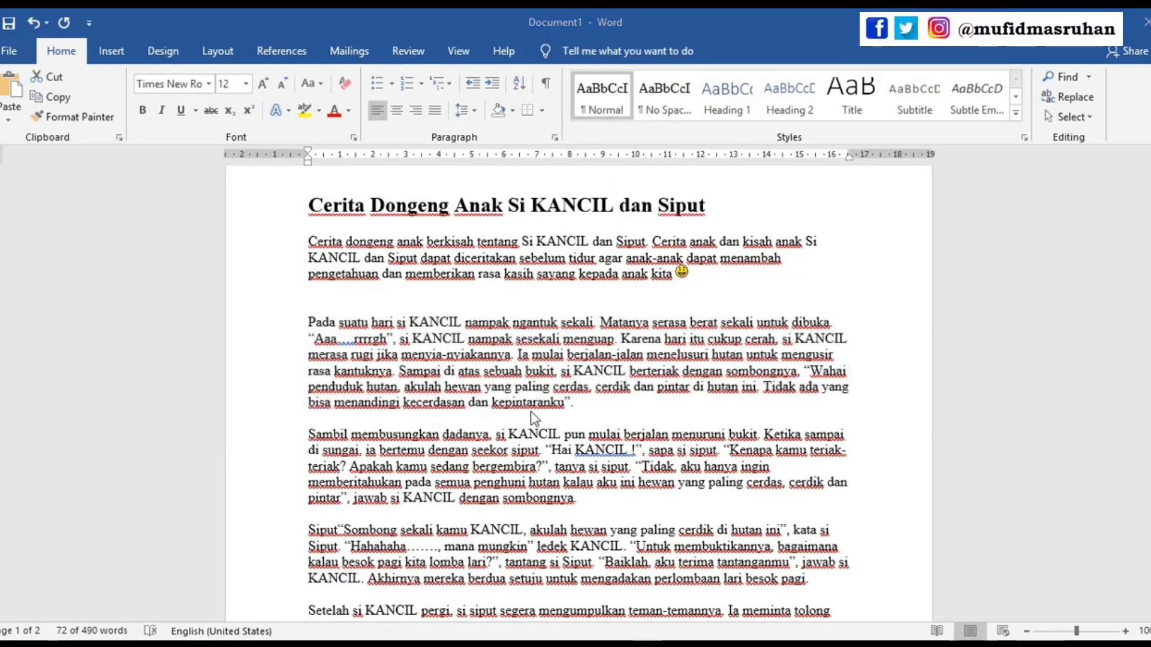
- Switch the "Pada suatu hari" paragraph between justified, right and centred alignment, ending with left alignment
triple_click(343, 337)
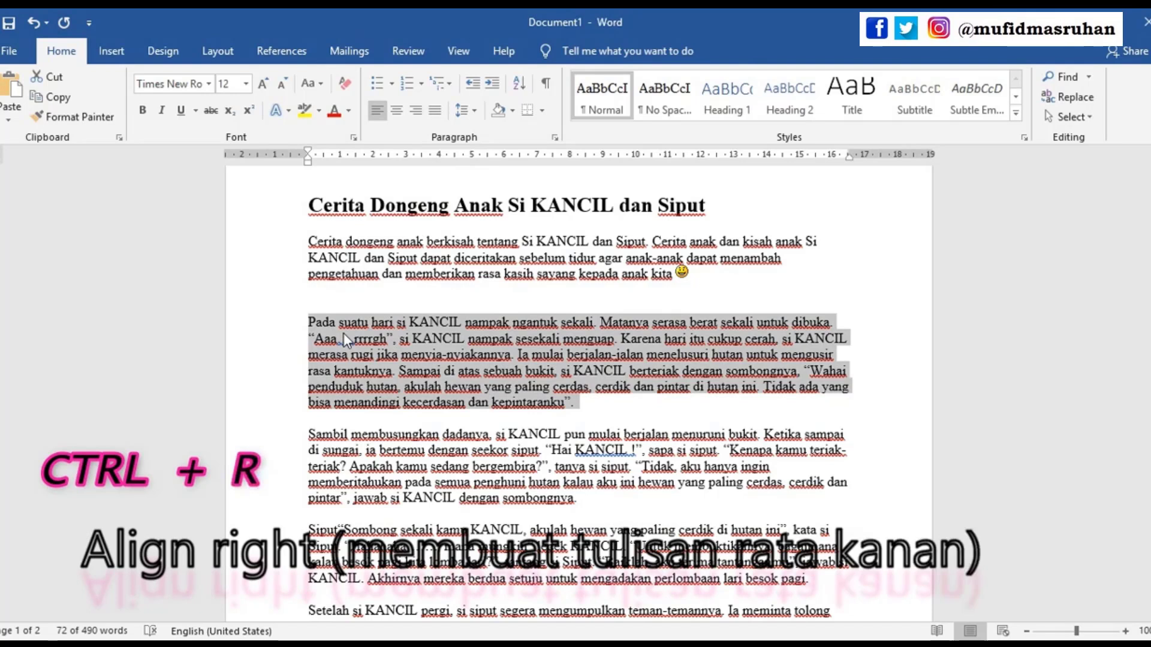
key(ctrl+j)
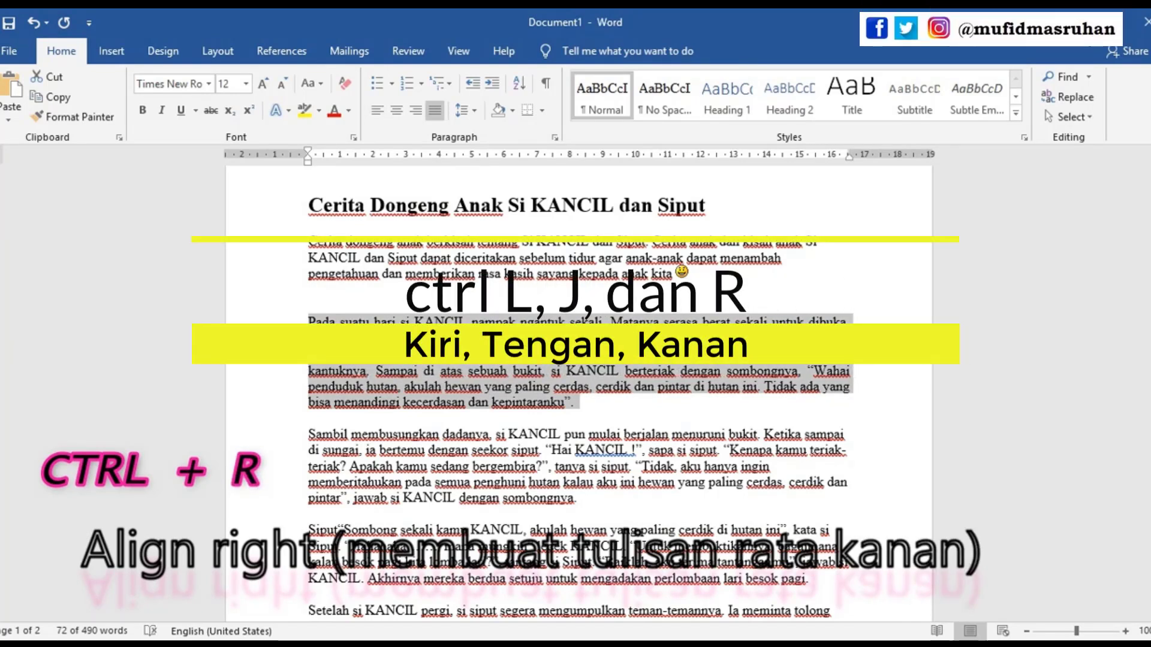
key(ctrl+r)
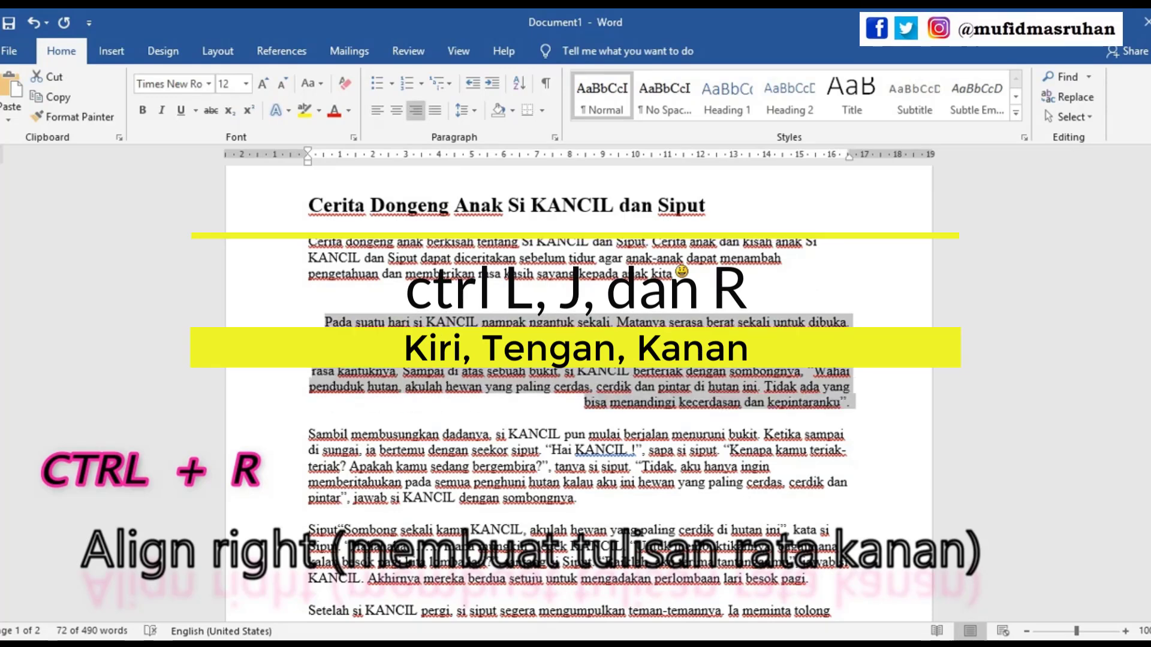
key(ctrl+j)
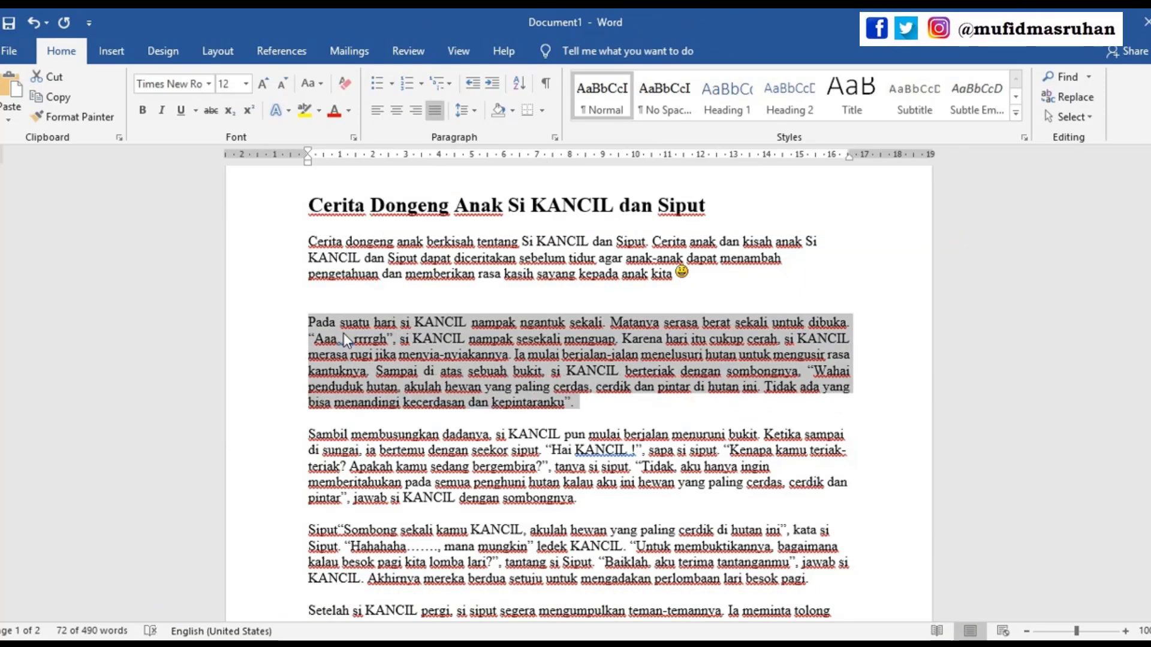
key(ctrl+e)
key(ctrl+l)
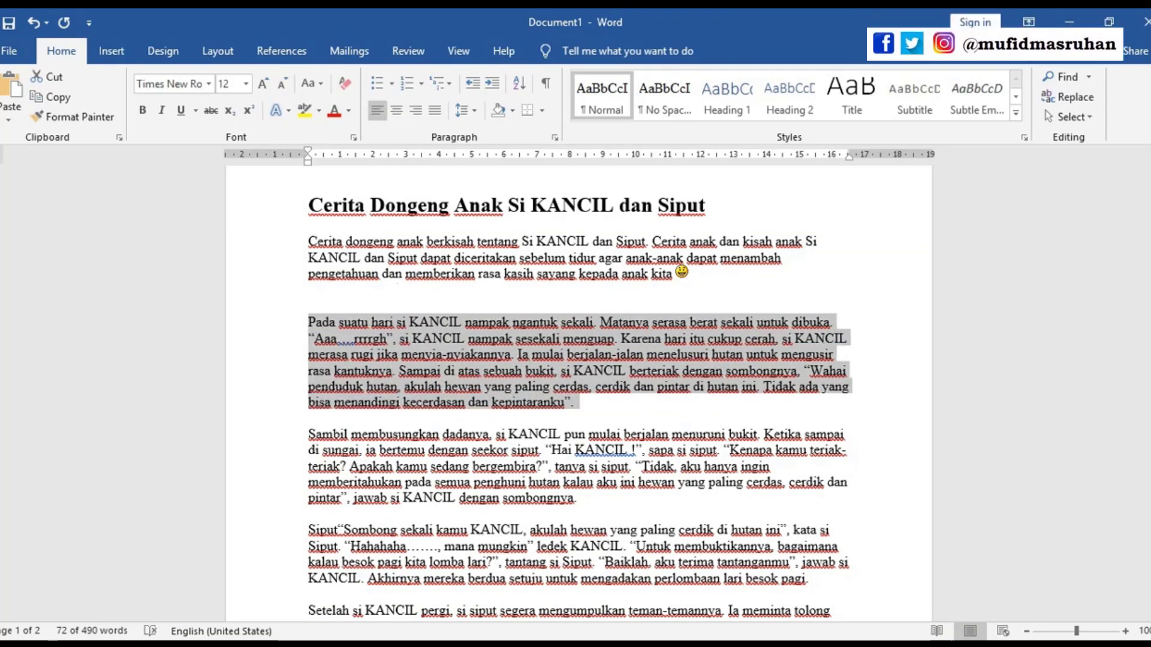
click(568, 475)
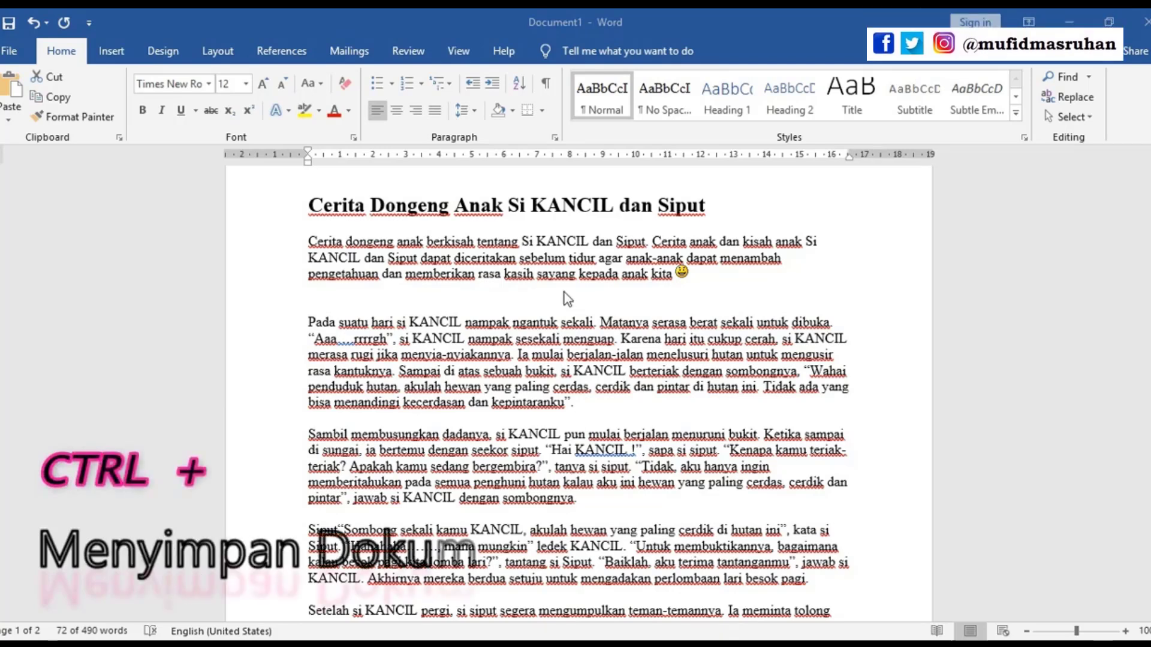
- View the Save As page for the story twice, returning to the document each time without saving
triple_click(495, 362)
key(ctrl+s)
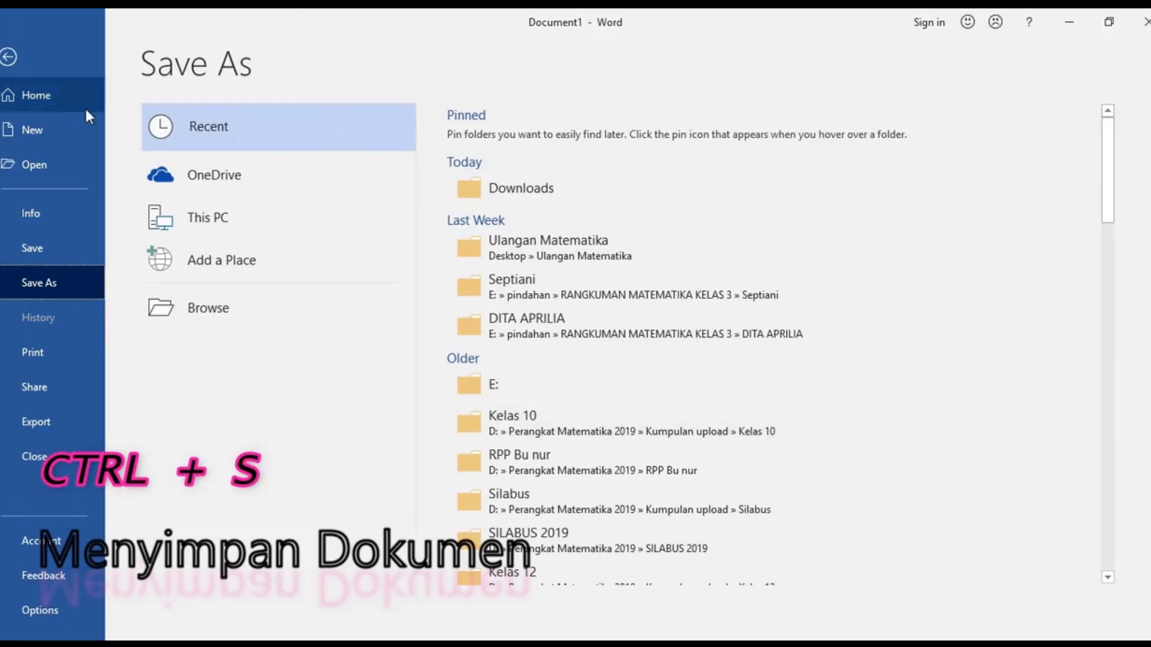
key(Escape)
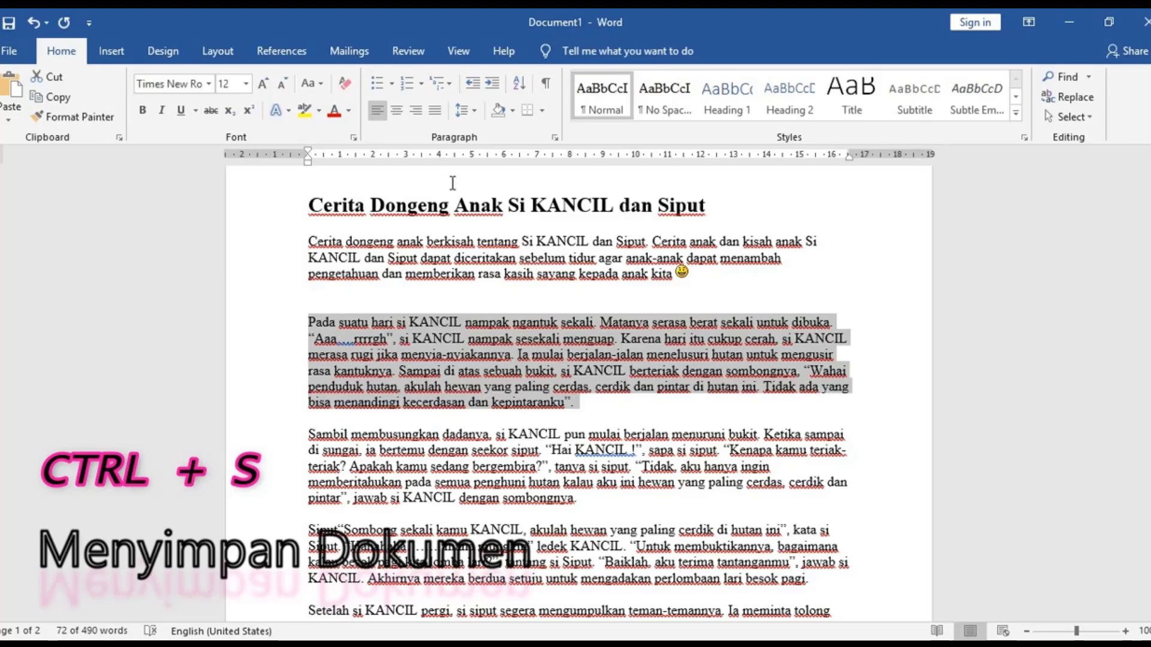
click(19, 51)
click(46, 258)
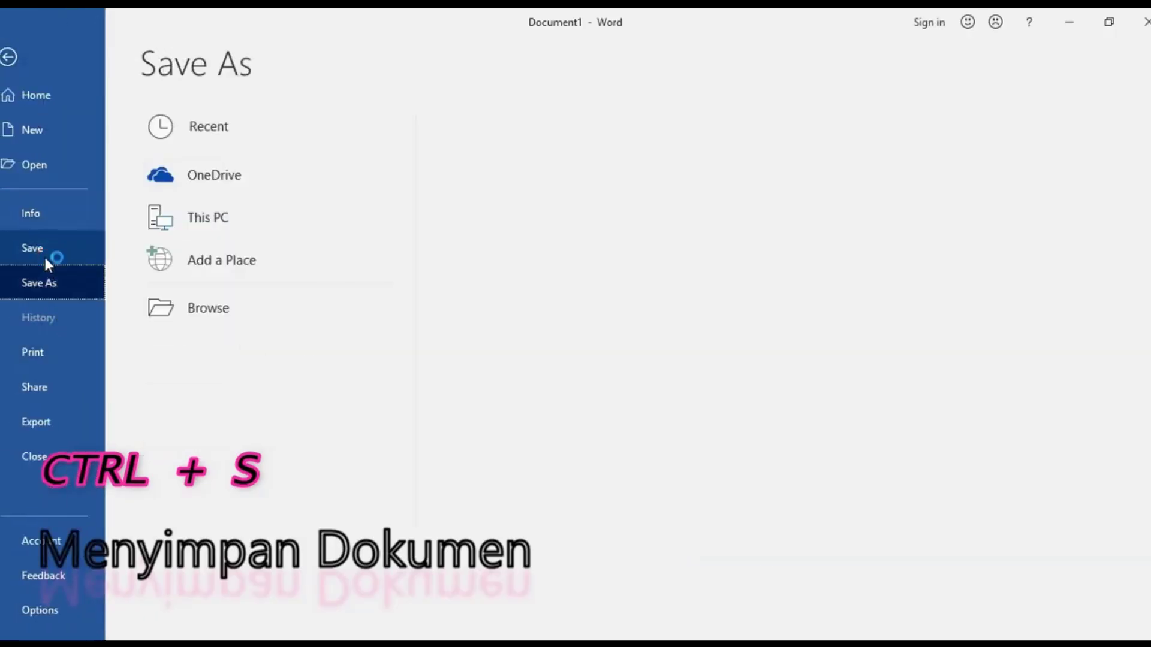
key(Escape)
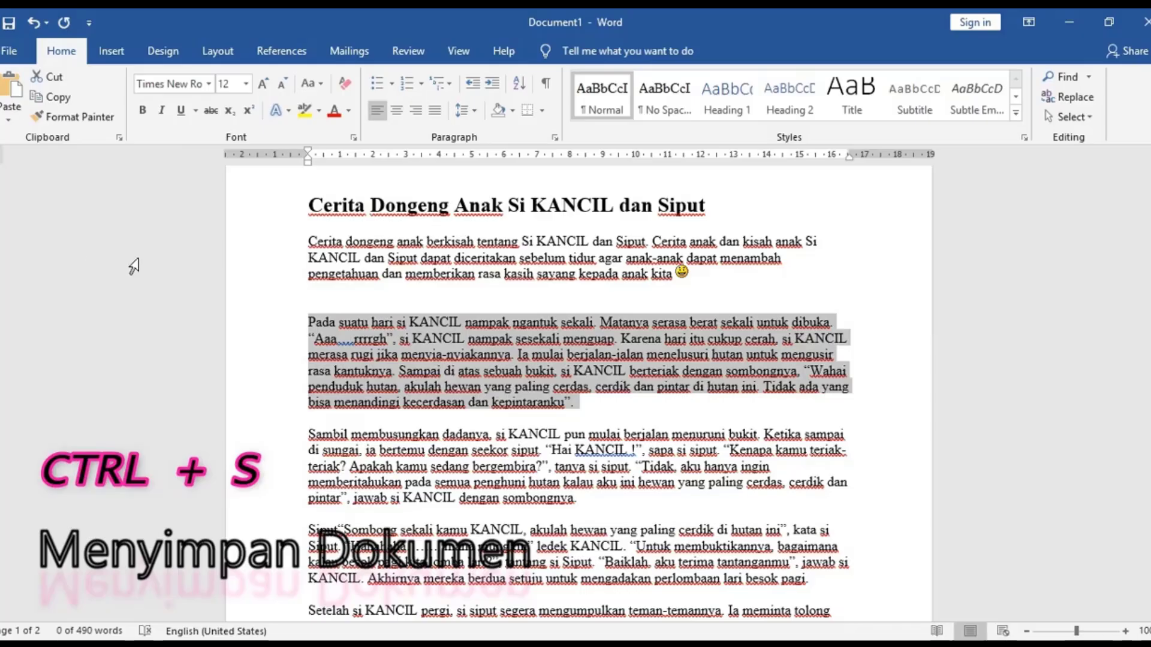
click(651, 577)
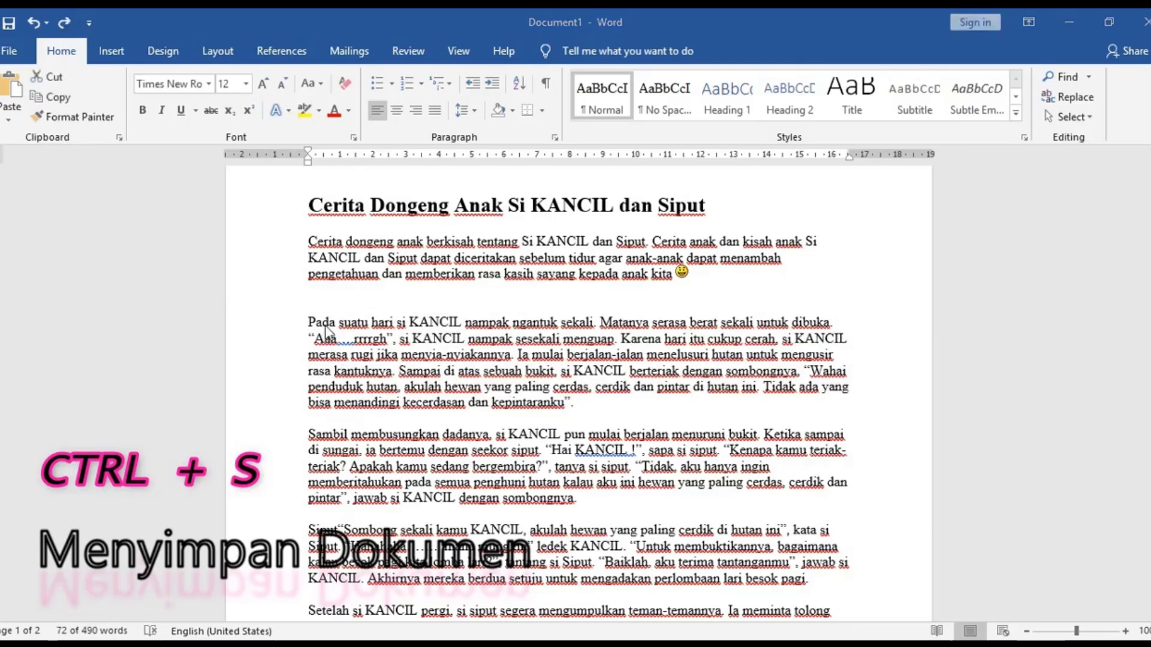
- Apply a two-level hanging indent to the "Pada suatu hari" paragraph and undo it, doing this twice
double_click(302, 322)
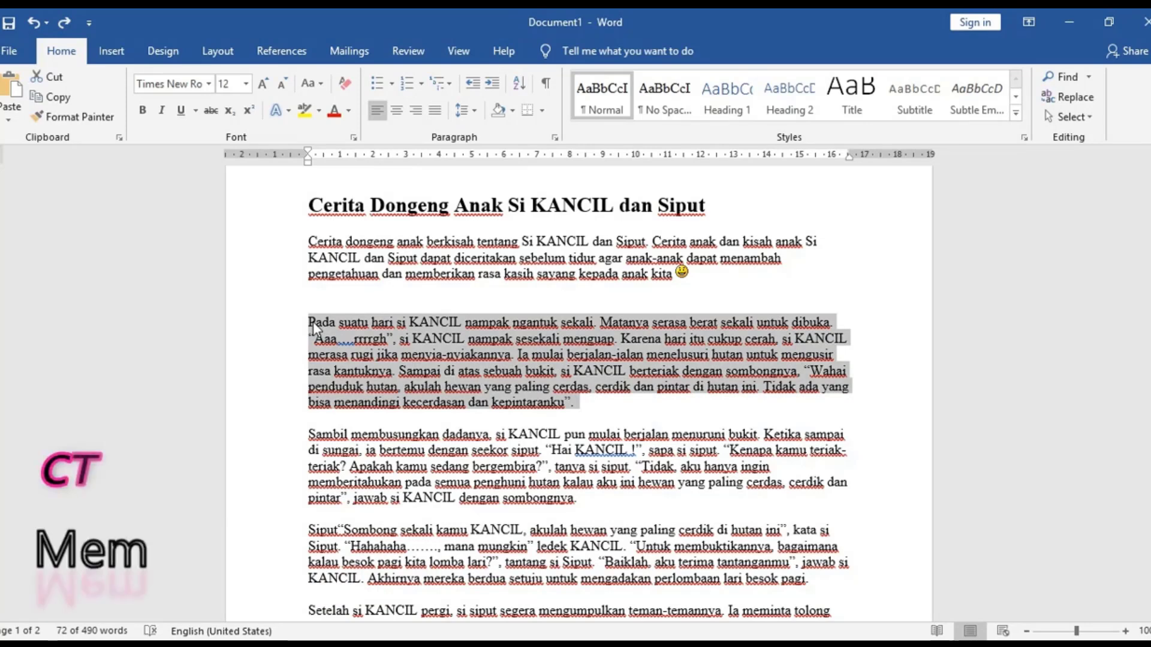
key(ctrl+t)
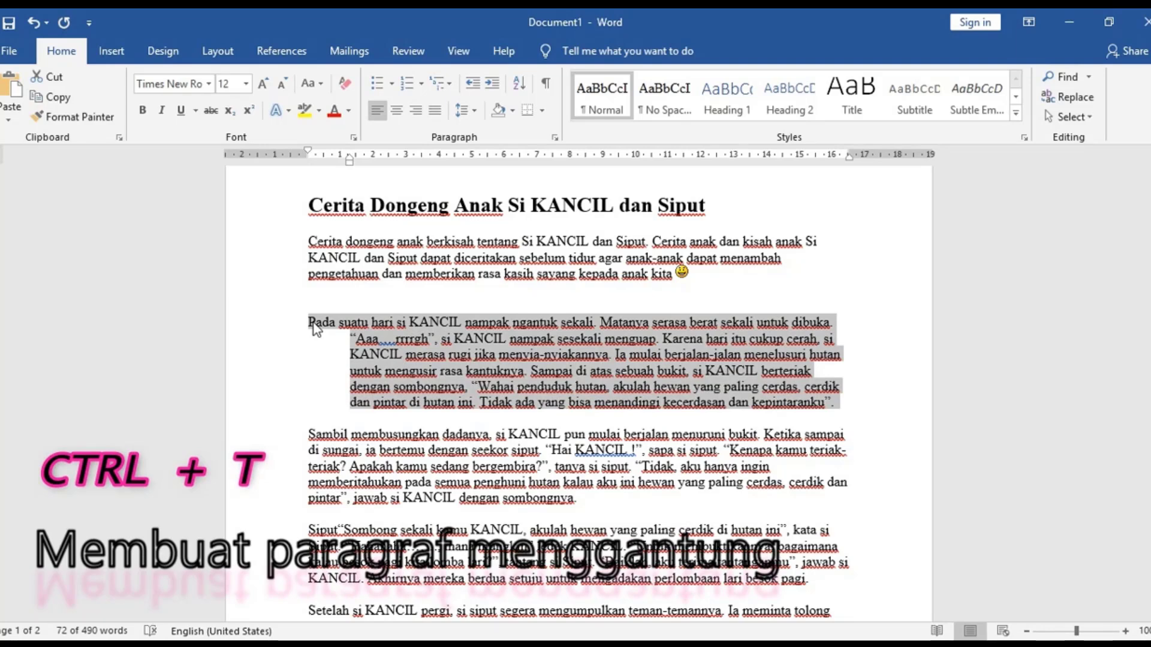
key(ctrl+t)
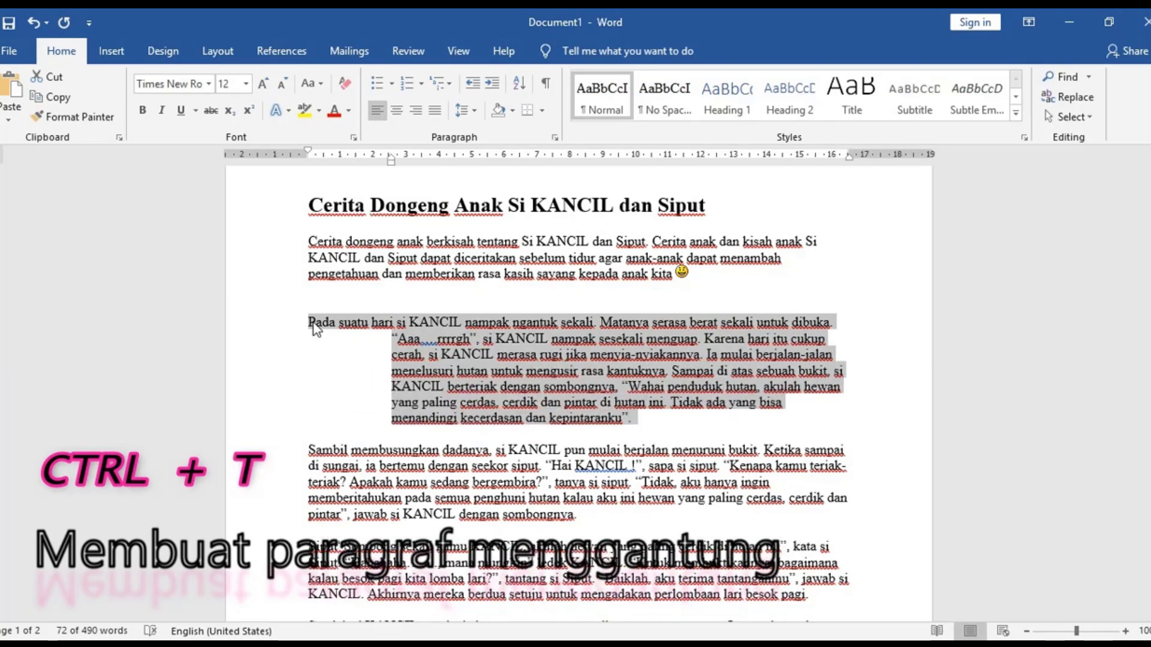
key(ctrl+z)
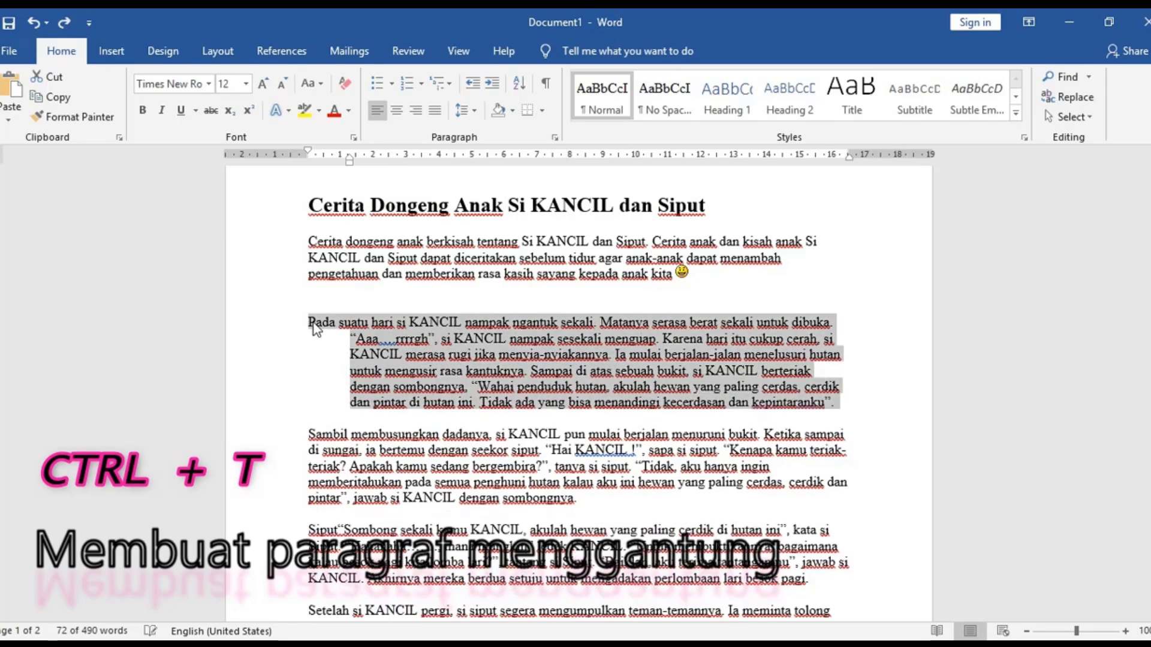
key(ctrl+z)
key(ctrl+t)
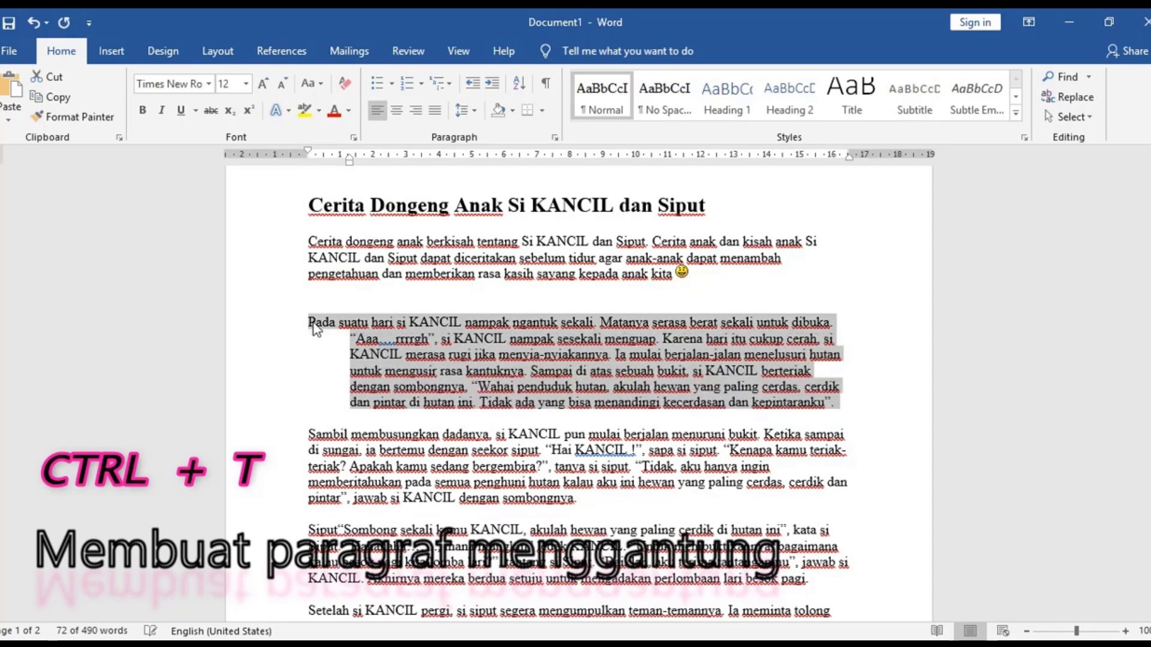
key(ctrl+t)
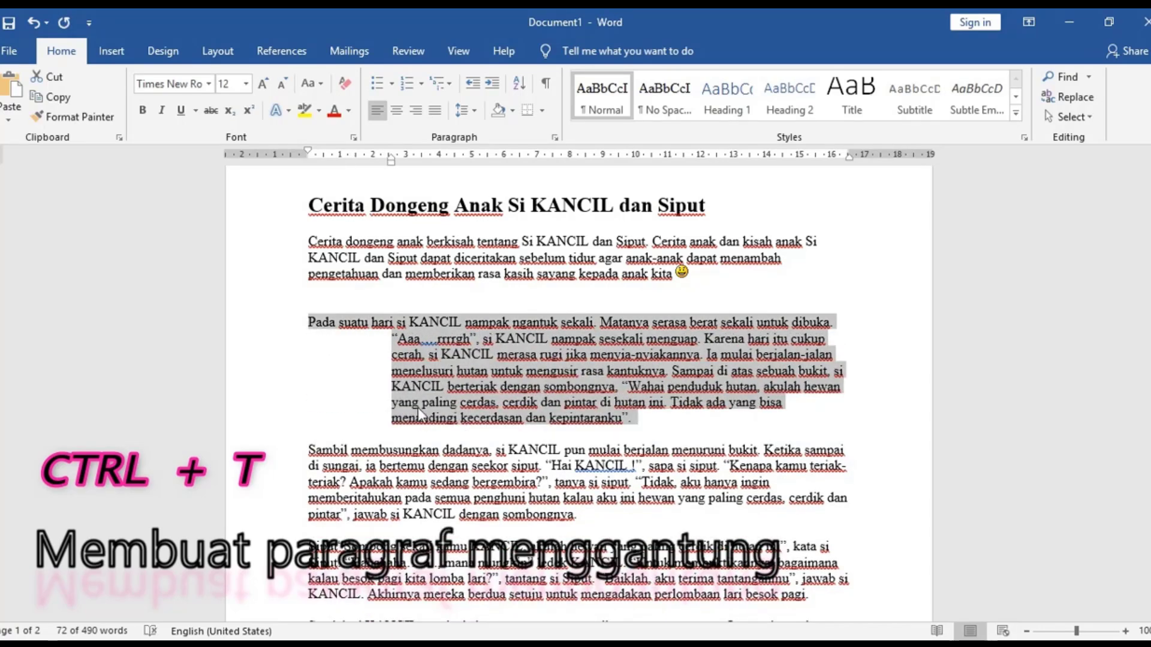
key(ctrl+z)
key(ctrl+z)
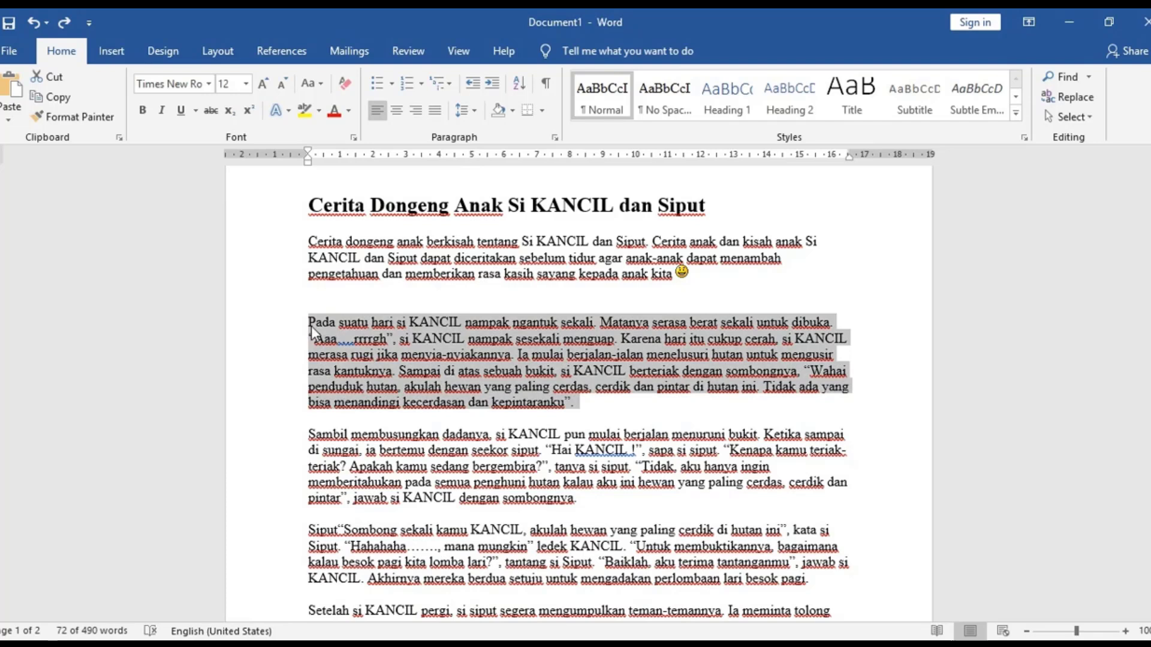
- Underline the whole paragraph beginning "Pada suatu hari" and deselect it
key(ctrl+u)
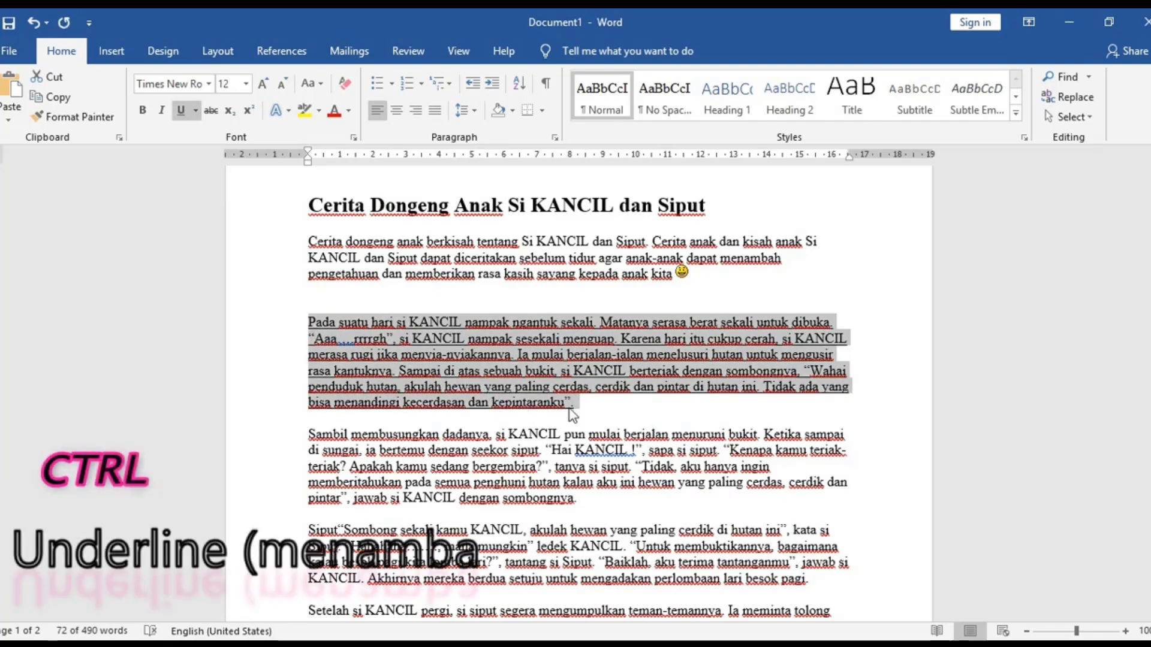
click(182, 110)
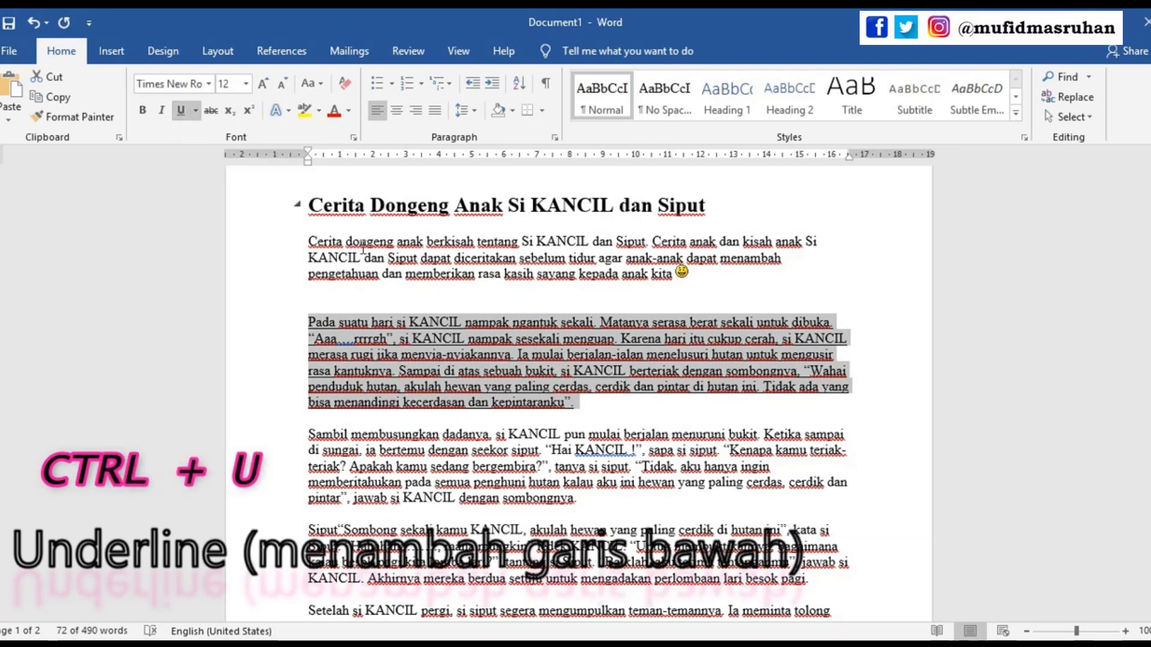
click(591, 410)
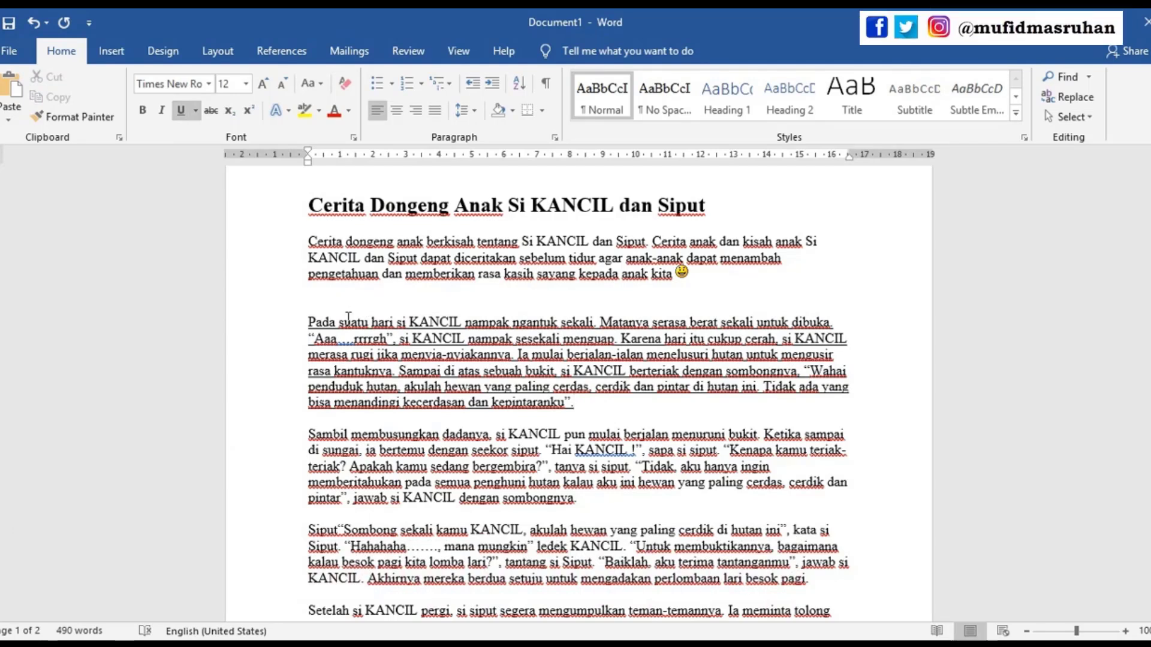
- Copy the introductory paragraph beginning "Cerita dongeng anak", paste it below the original after a blank line, and remove the extra empty lines
click(308, 239)
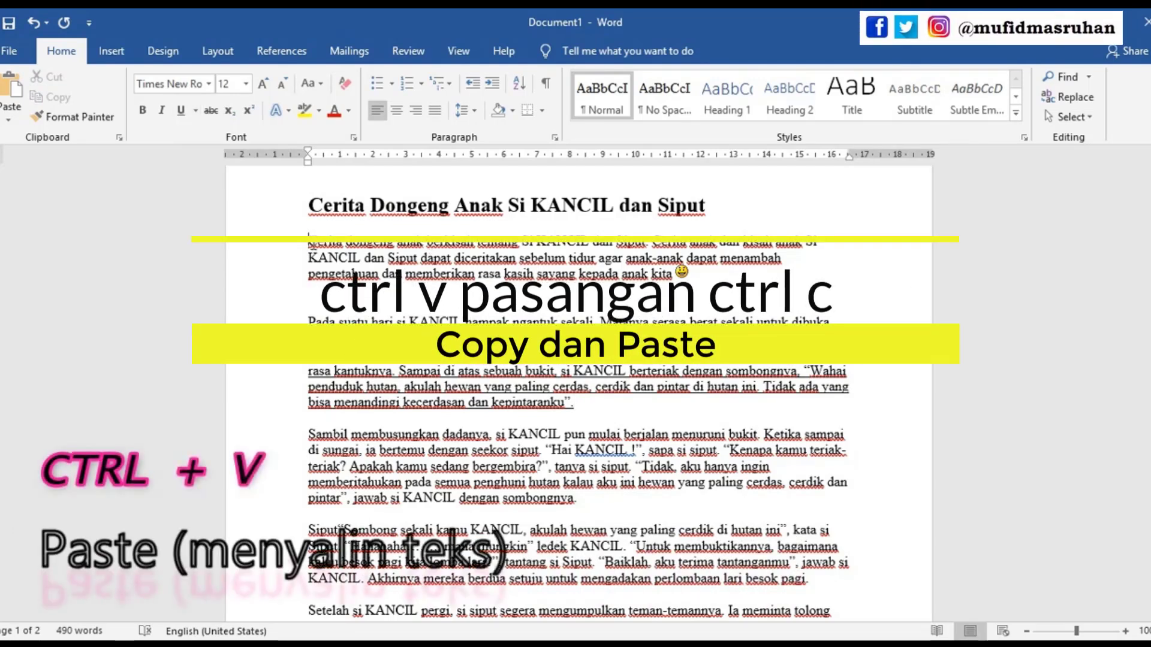
triple_click(570, 279)
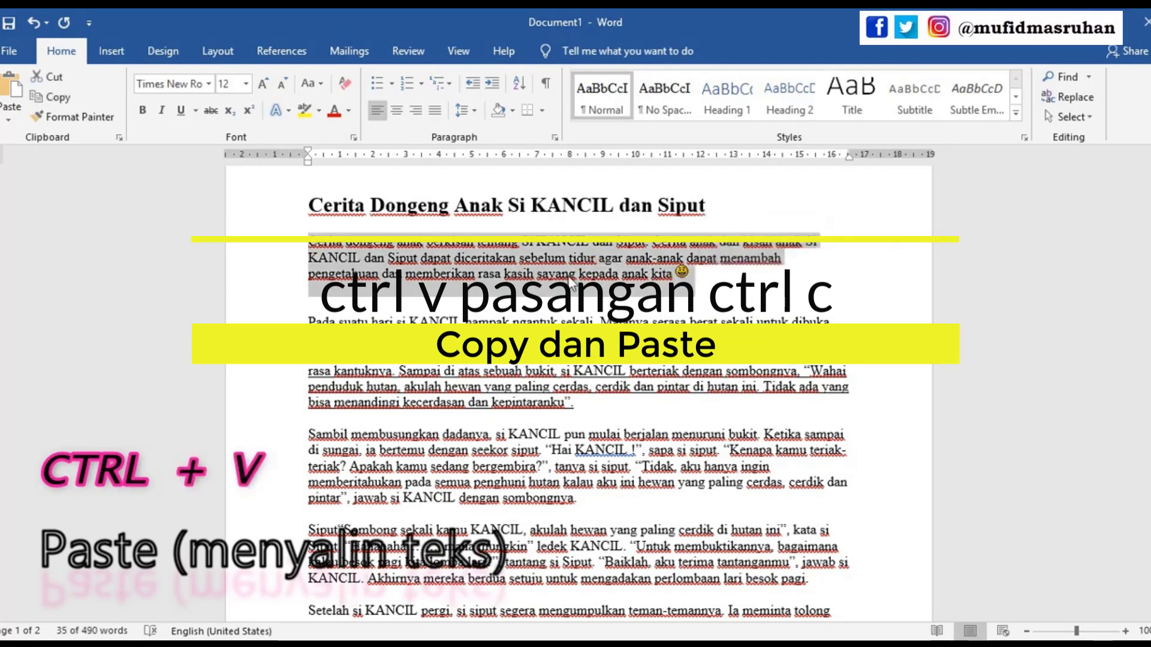
click(745, 271)
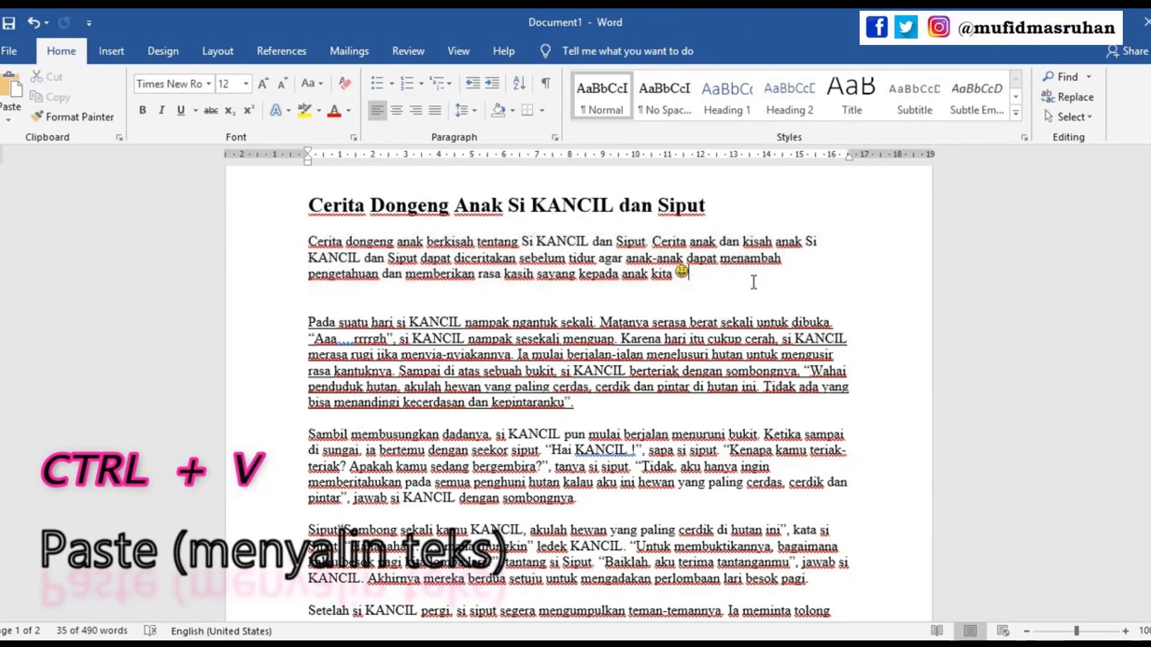
key(Return)
key(Return)
text(Cerita dongeng anak berkisah tentang Si KANCIL dan Siput. Cerita anak dan kisah anak Si KANCIL dan Siput dapat diceritakan sebelum tidur agar anak-anak dapat menambah pengetahuan dan memberikan rasa kasih sayang kepada anak kita 😃)
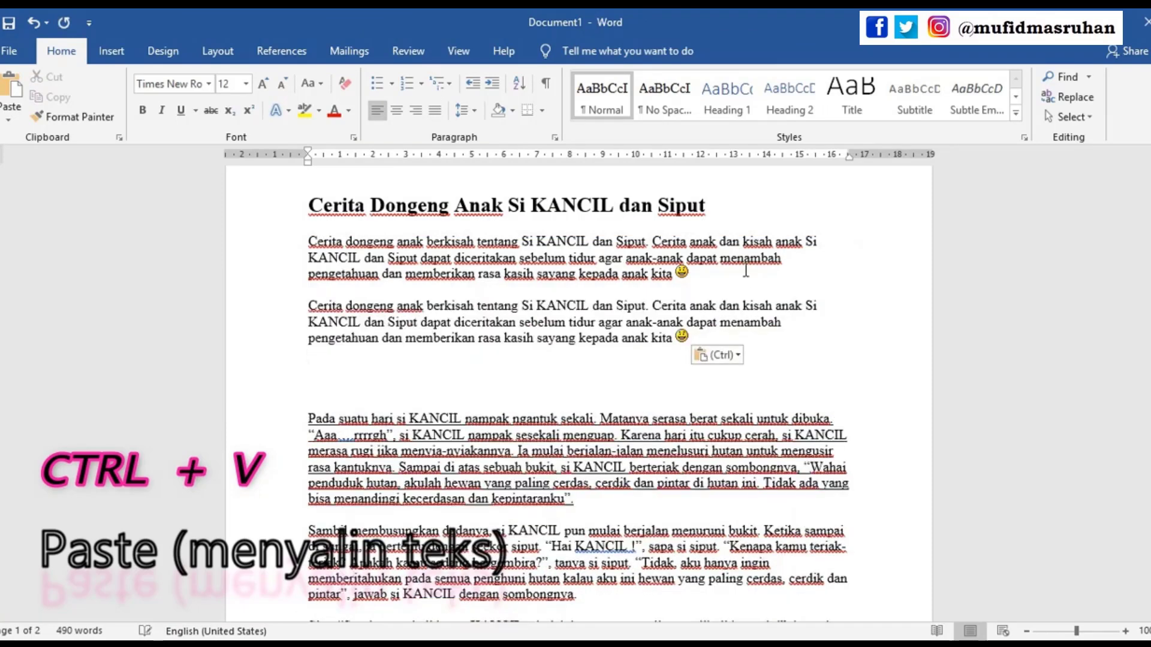
key(BackSpace)
key(BackSpace)
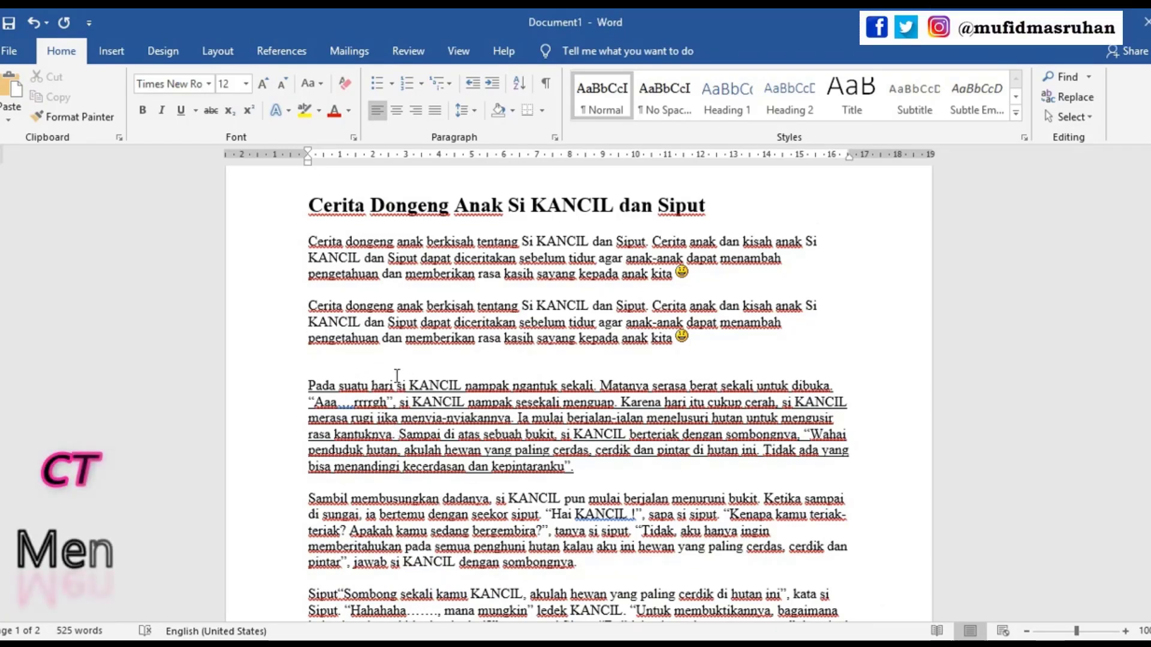
- Start closing the document and cancel at the prompt to save changes
key(ctrl+w)
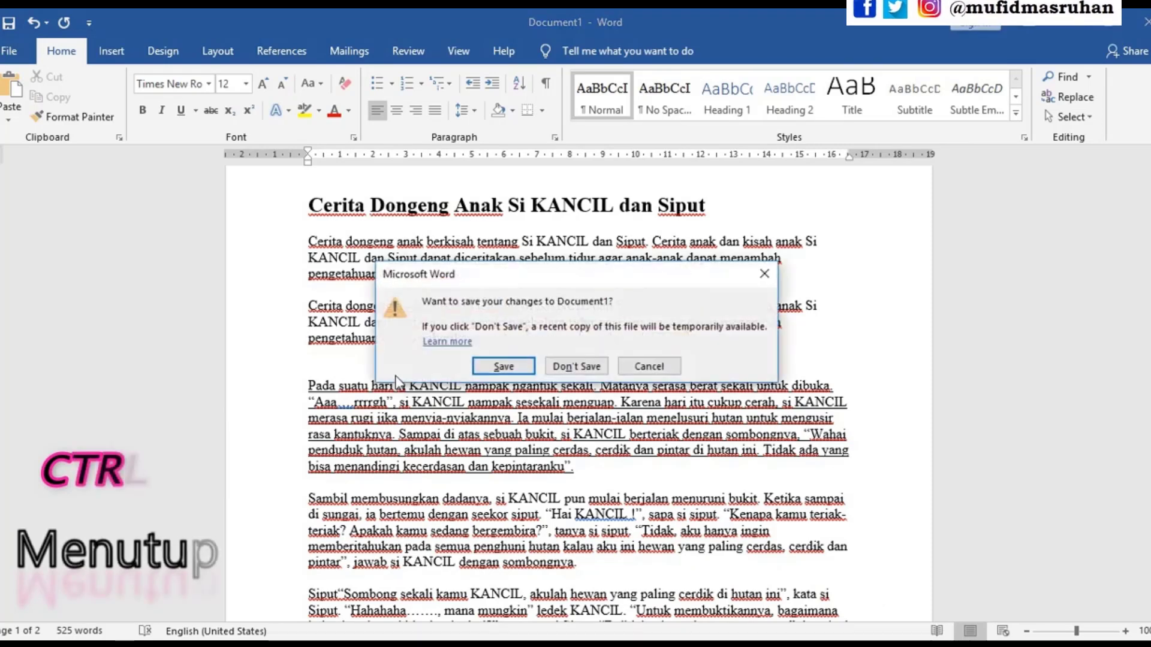
click(635, 366)
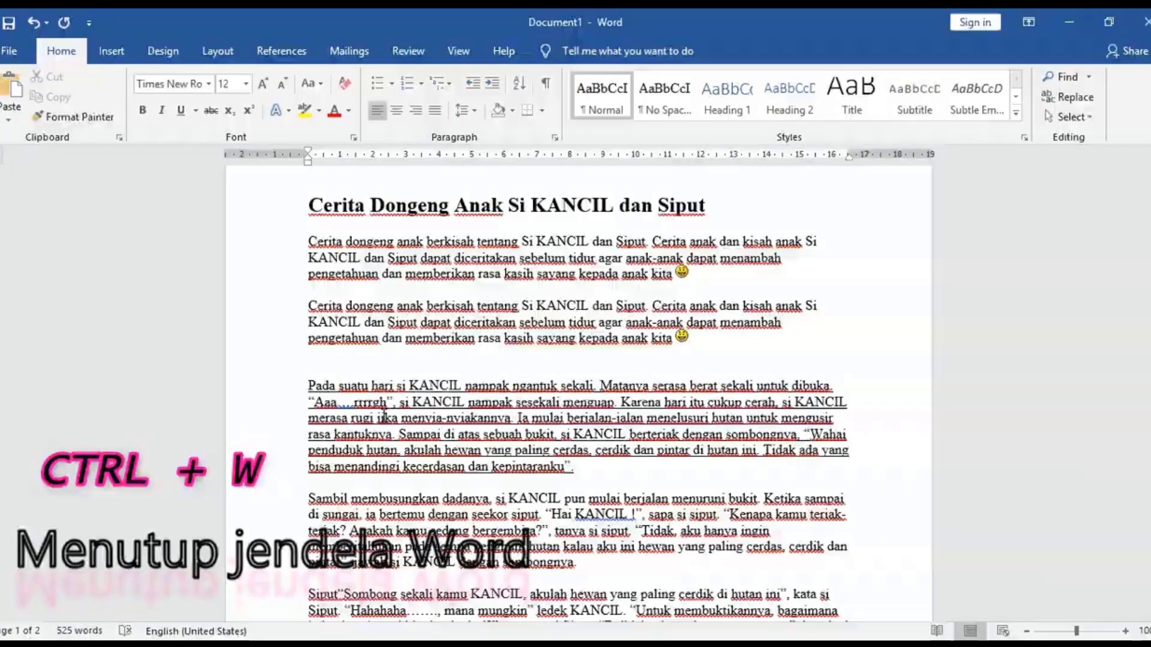
- Save the document to the Desktop as a Word Document named "Cerita Dongeng Anak Si KANCIL"
key(ctrl+s)
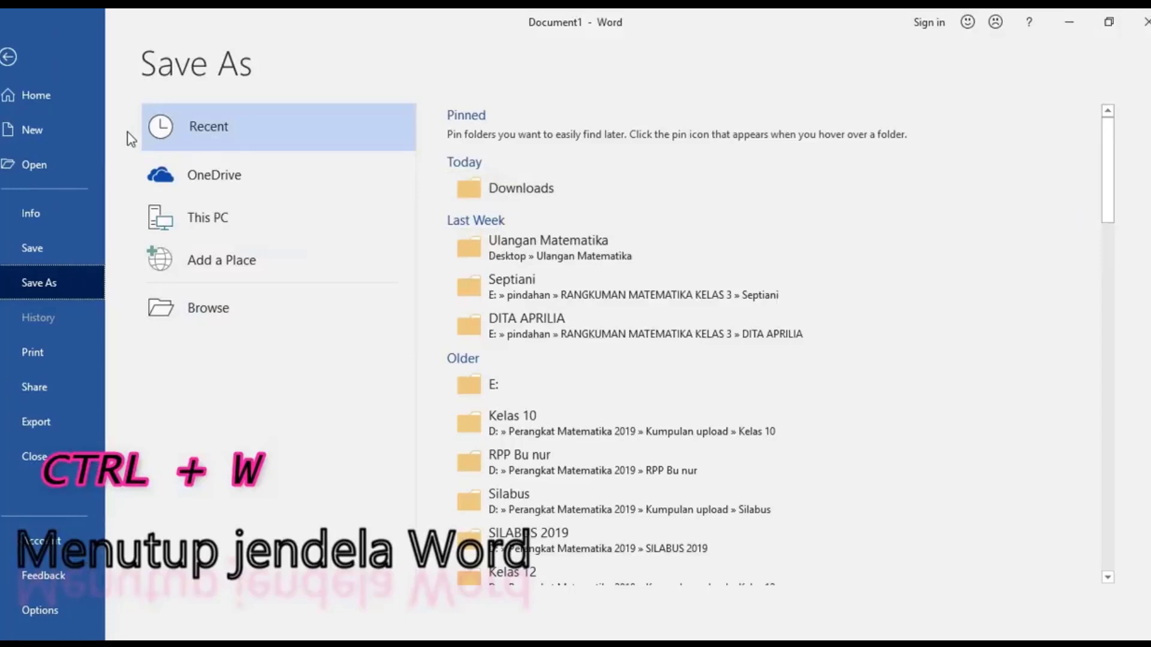
click(517, 193)
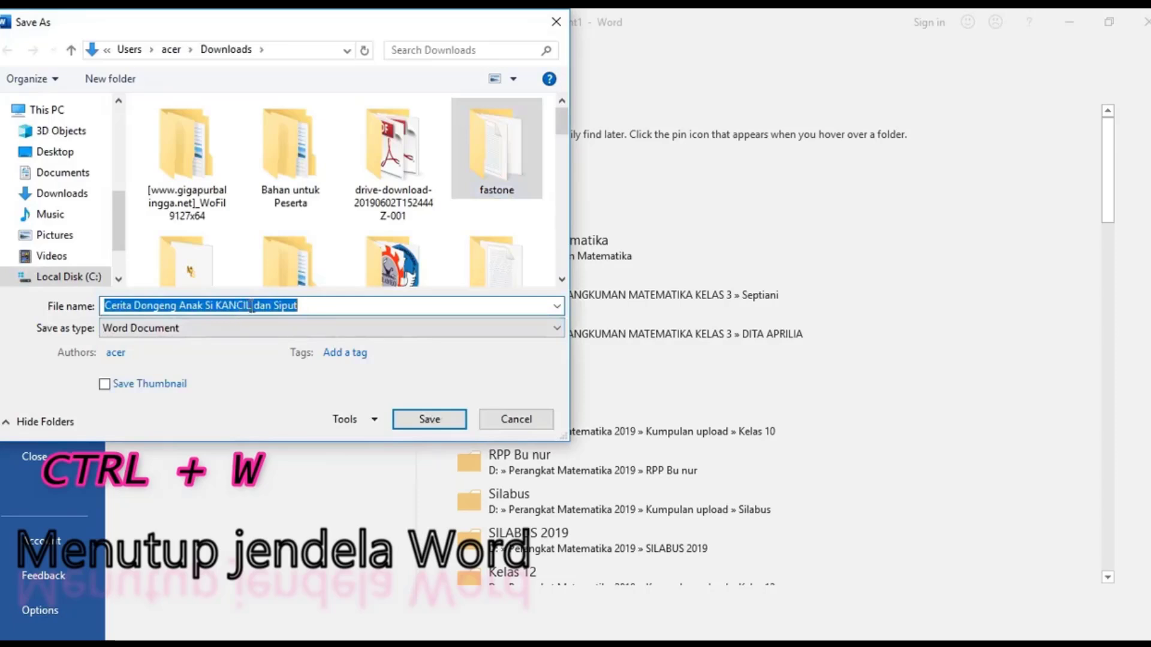
drag(251, 306, 391, 311)
key(BackSpace)
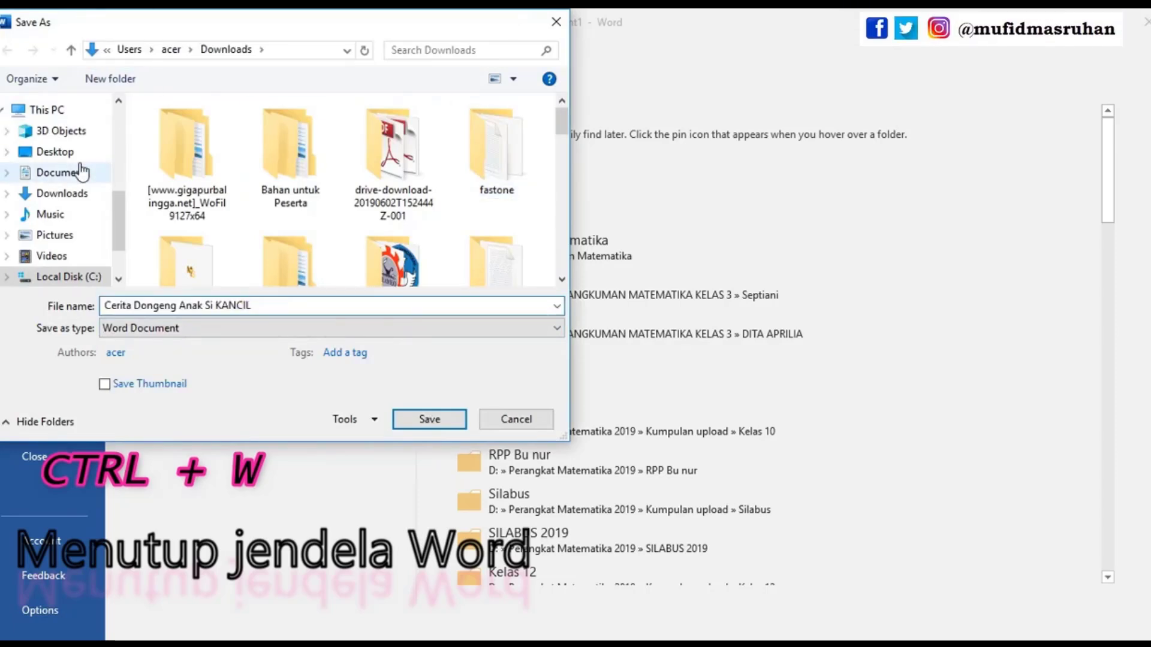
click(77, 151)
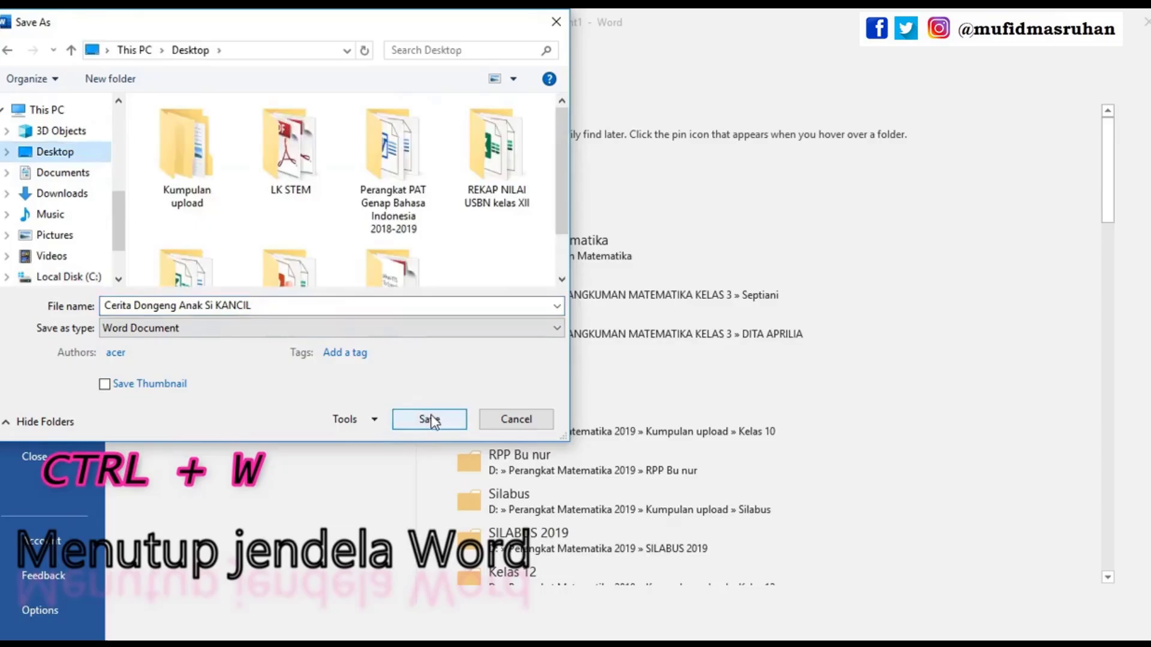
click(429, 419)
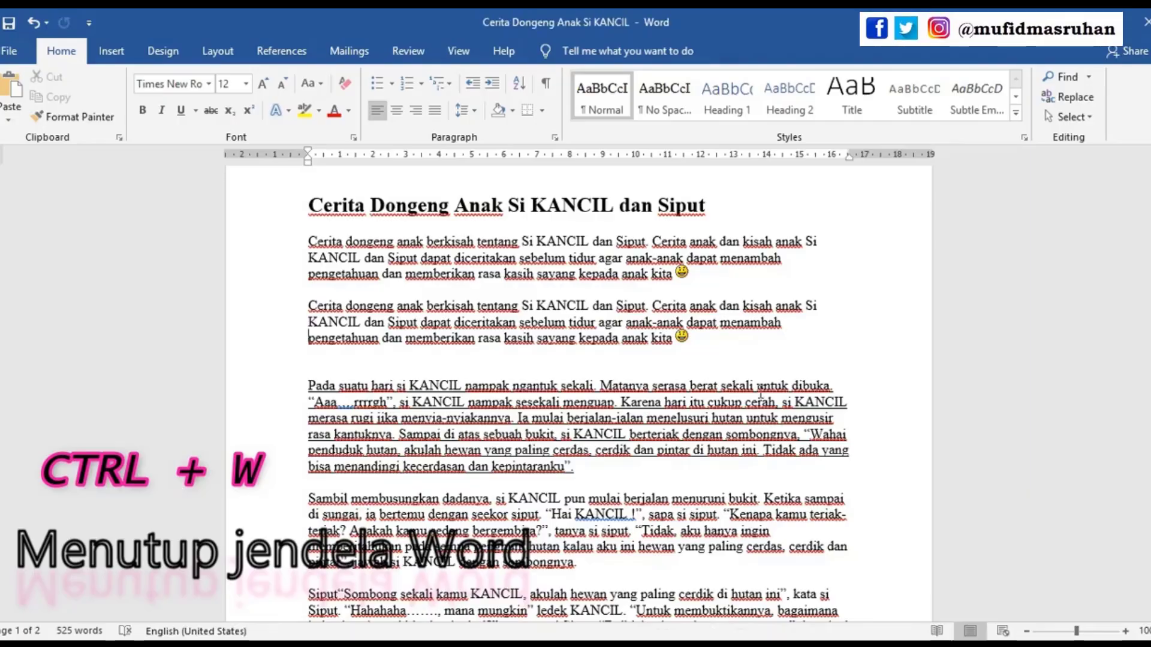
- Close the saved story and the other open document, dongeng, and decline to keep the last copied item
scroll(504, 415, down, 2)
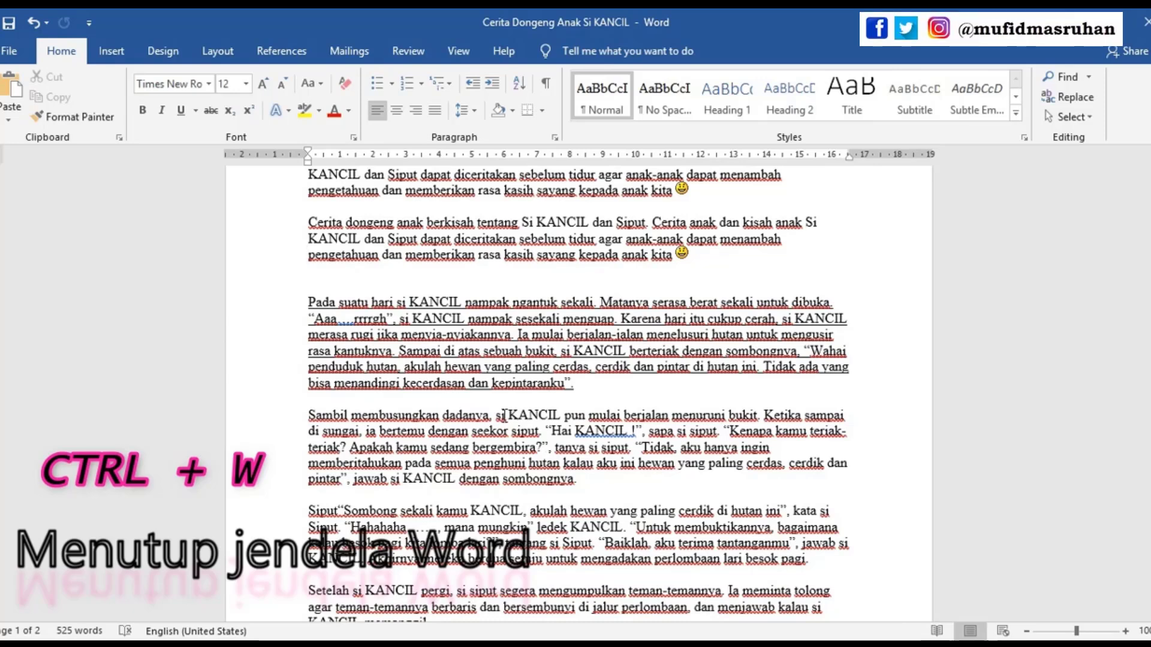
key(ctrl+w)
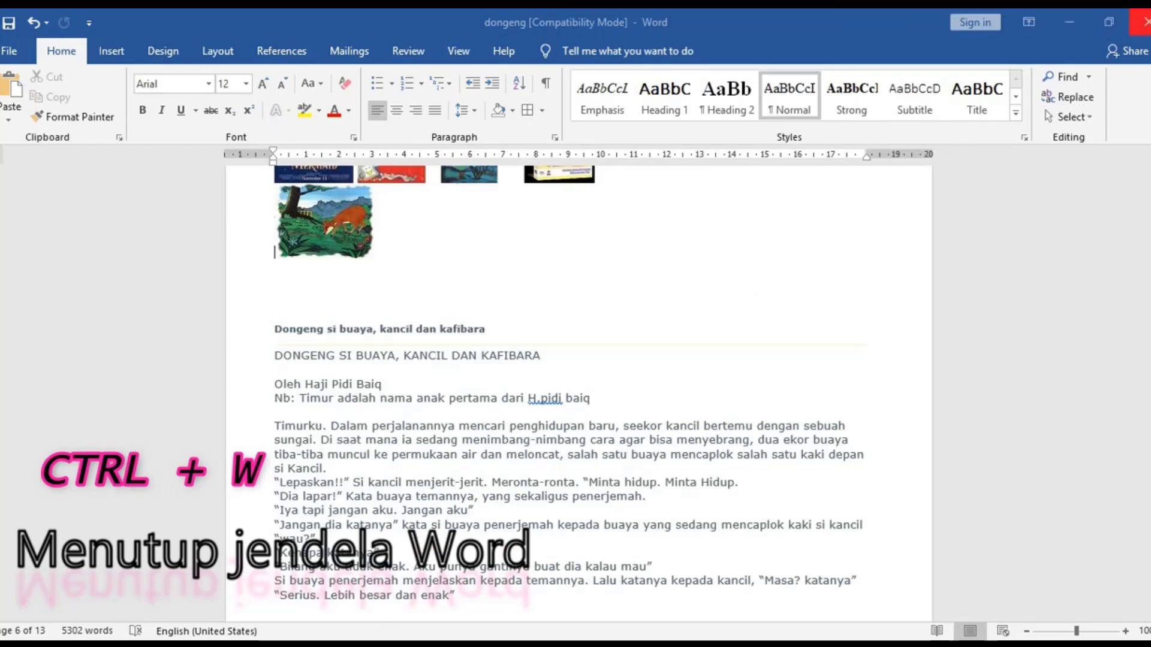
click(1145, 23)
click(576, 367)
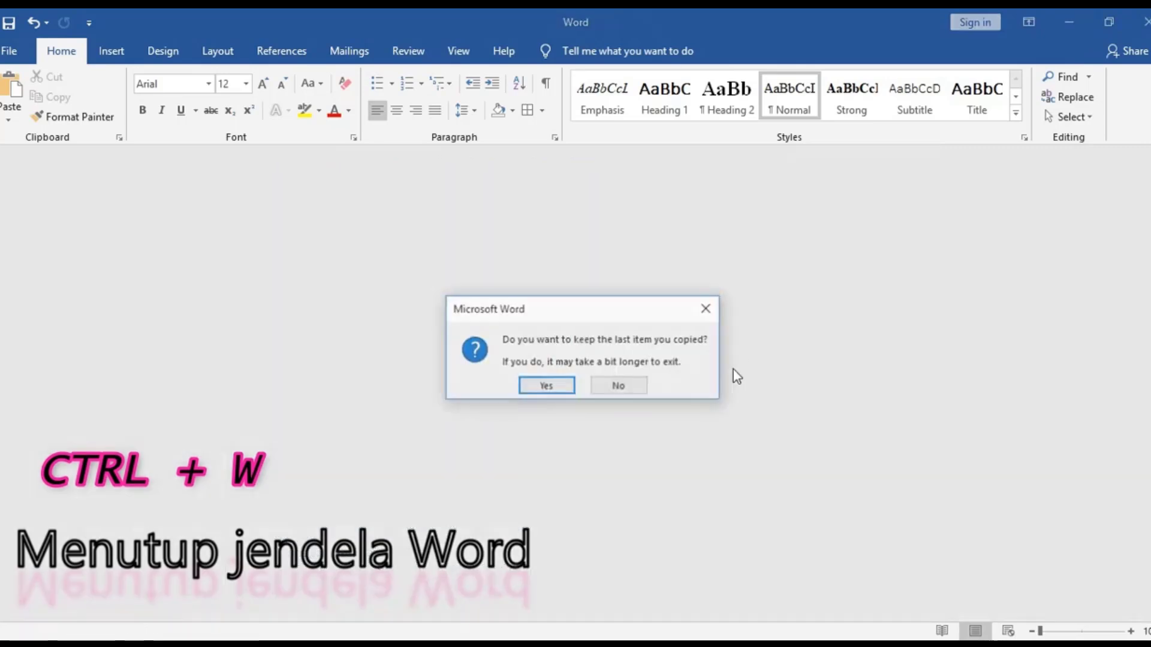
click(602, 387)
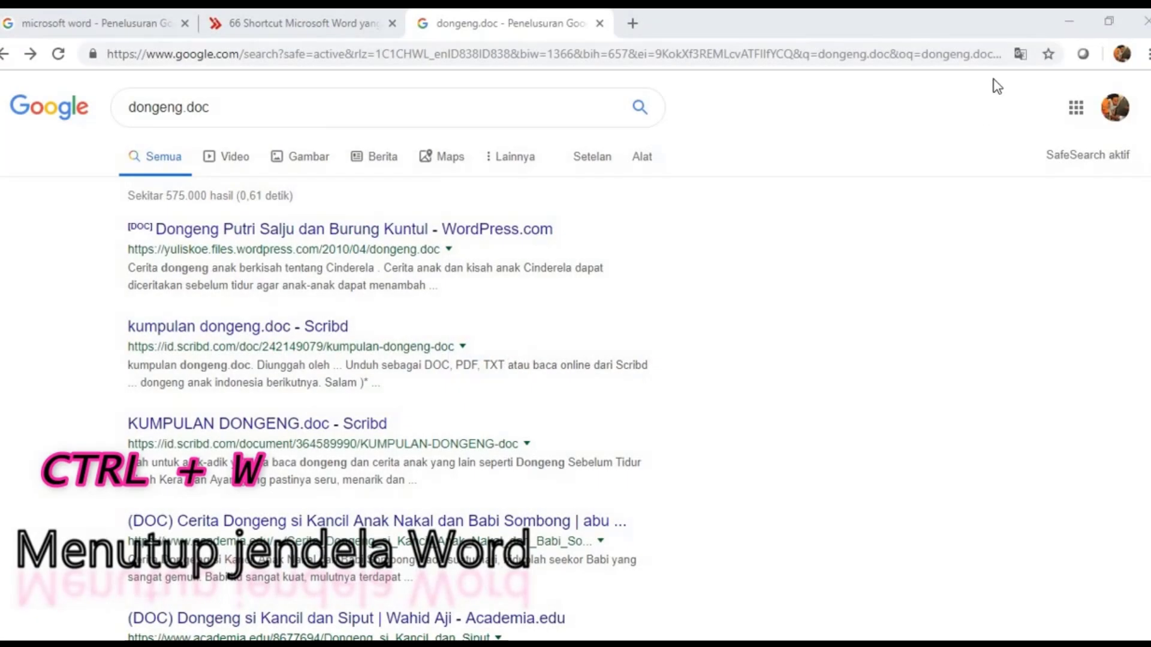
- Open the saved "Cerita Dongeng Anak Si KANCIL" file from the desktop, close it and Word, and open the file again
click(1074, 18)
double_click(276, 355)
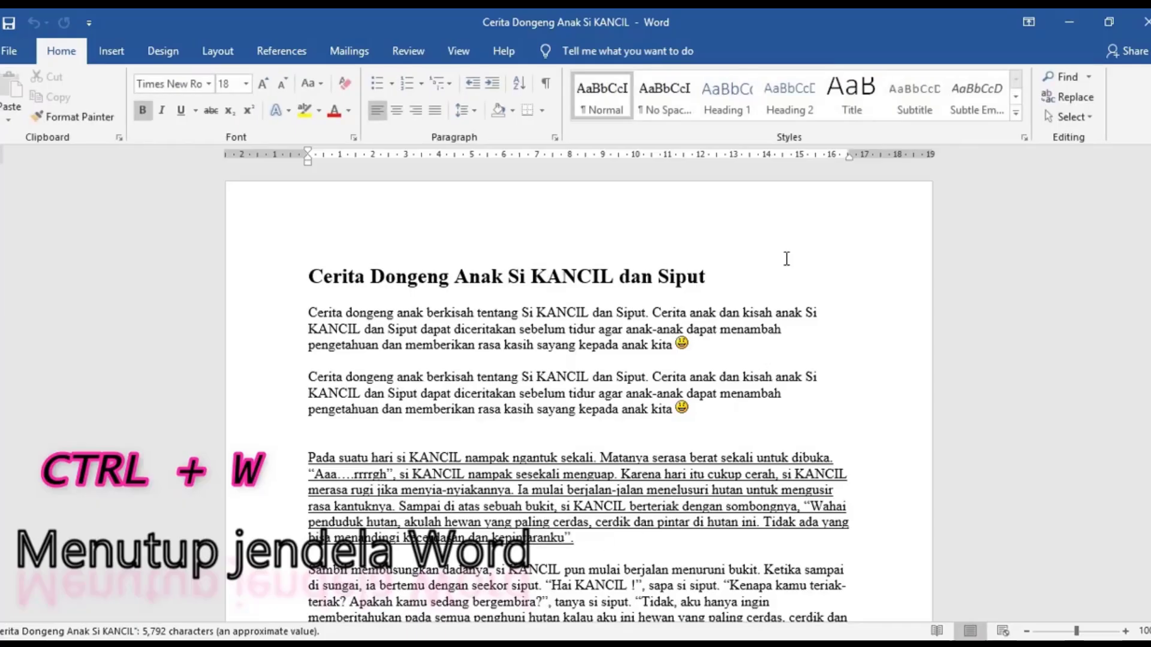
key(ctrl+w)
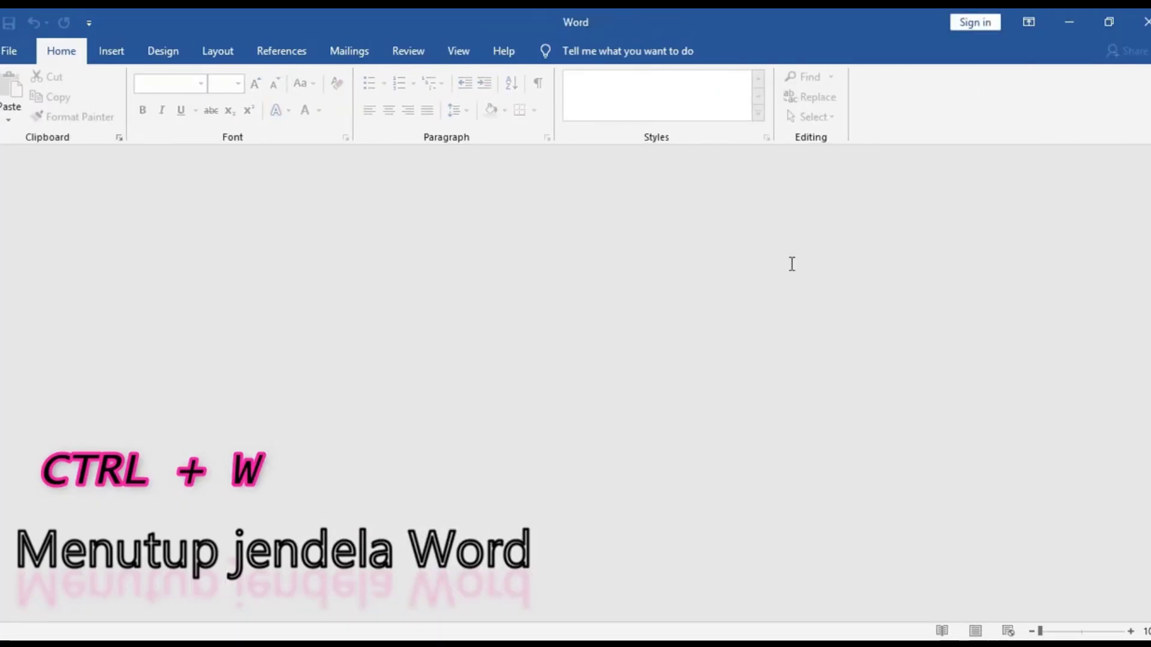
click(1139, 22)
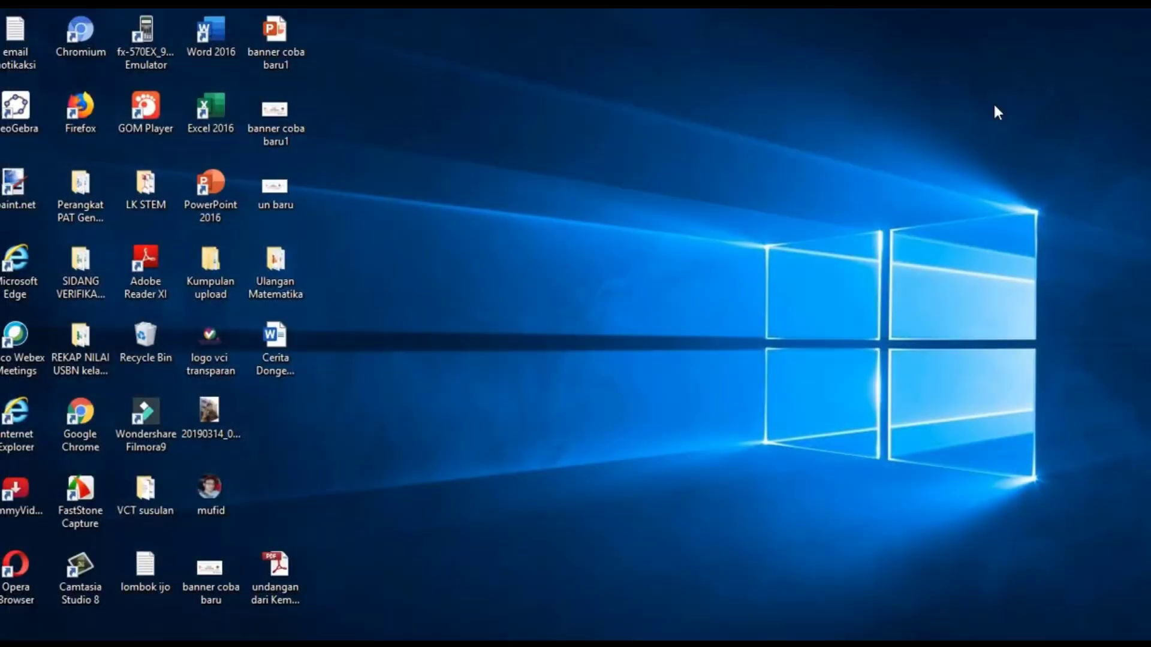
double_click(291, 346)
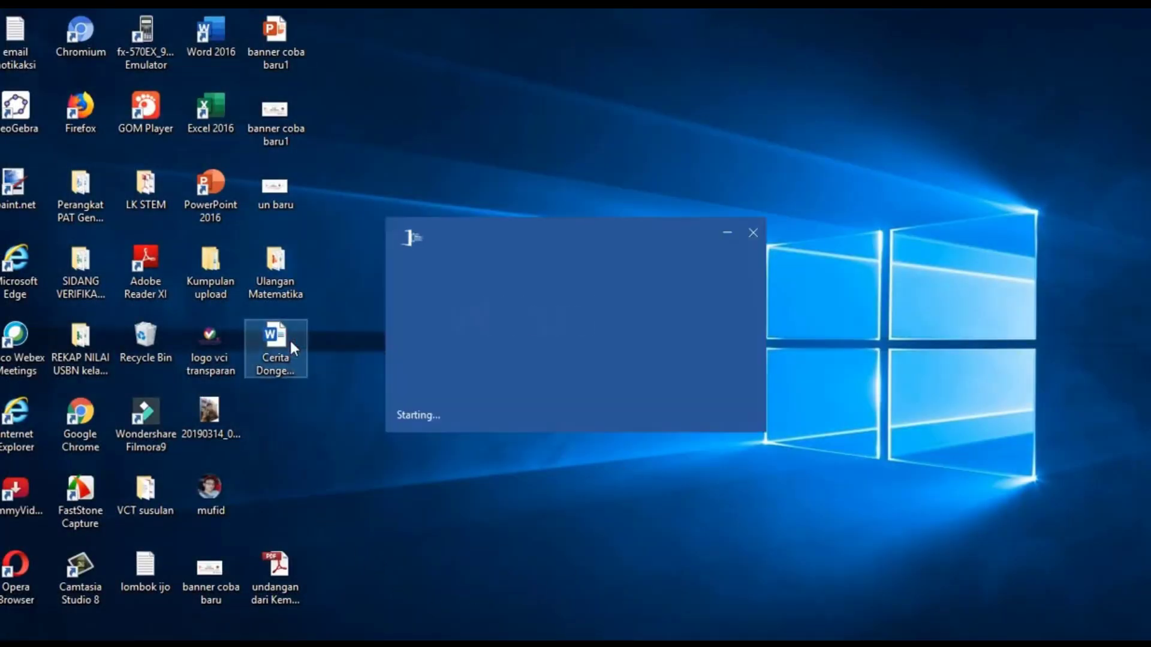
scroll(350, 379, down, 4)
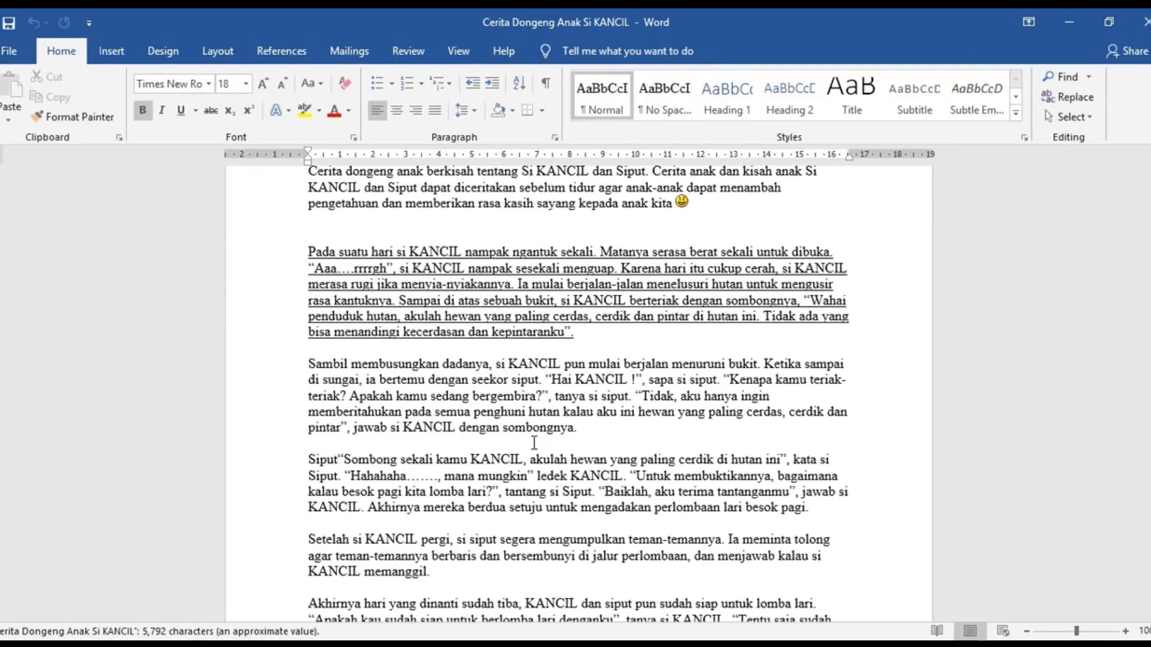
- Cut the paragraph beginning "Sambil membusungkan dadanya", add blank lines below the underlined paragraph, and paste the cut text back there
triple_click(878, 444)
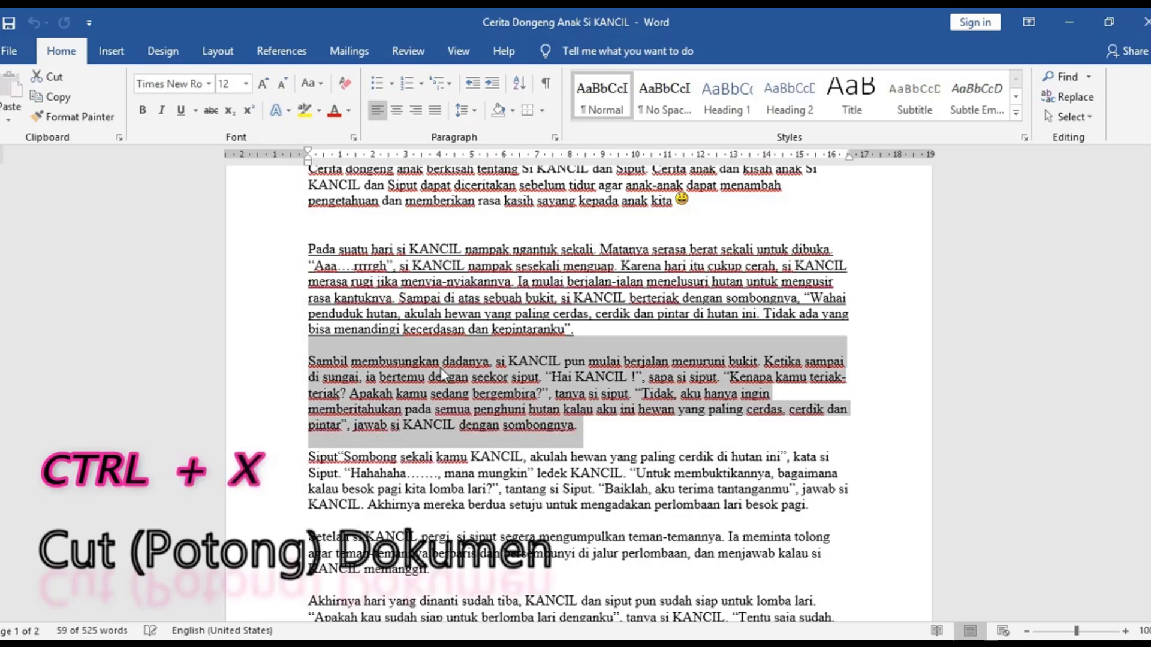
key(ctrl+x)
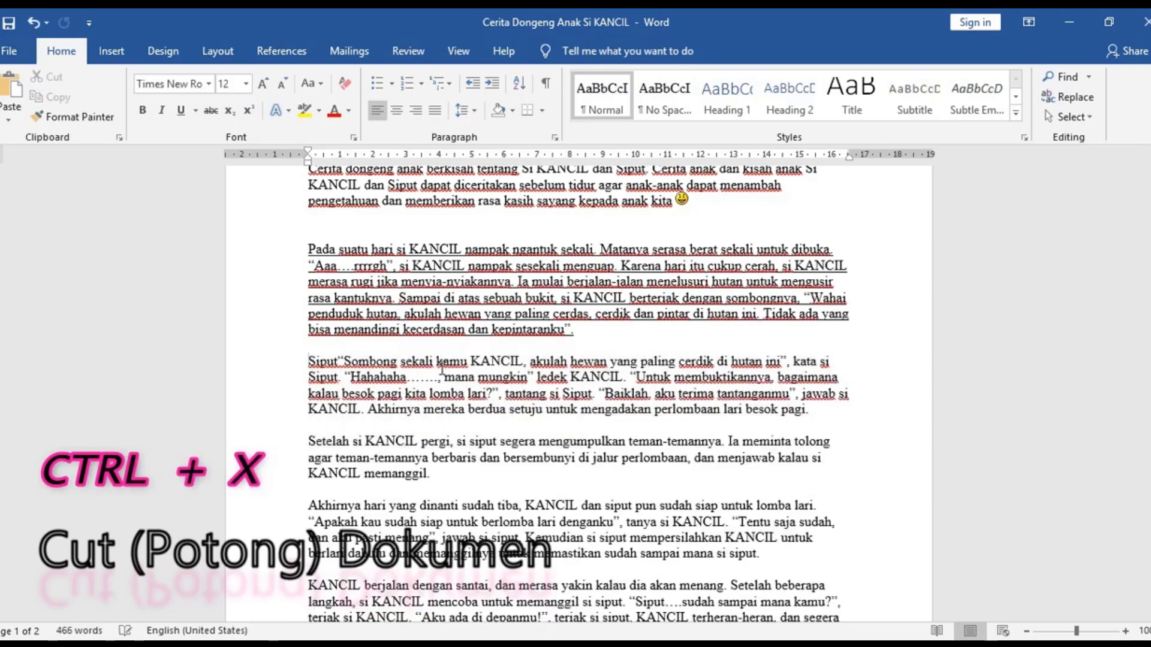
key(ctrl+z)
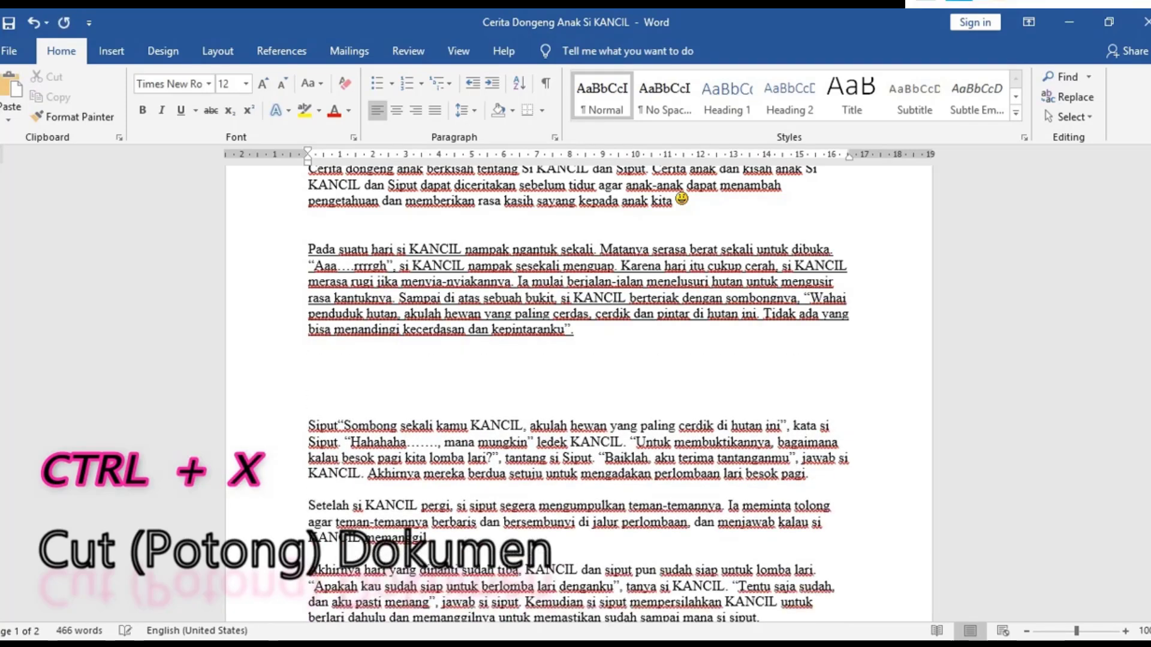
key(ctrl+v)
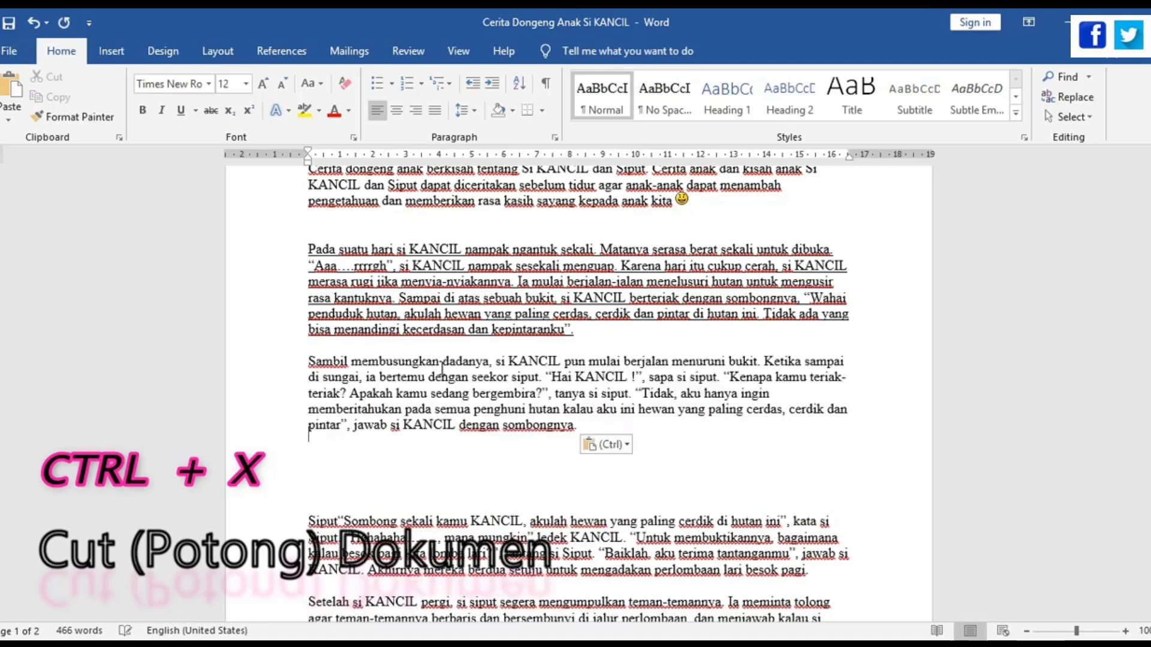
- Cut the pasted "Sambil membusungkan dadanya" paragraph, undo and redo the cut, and finish by undoing it
drag(306, 351, 630, 434)
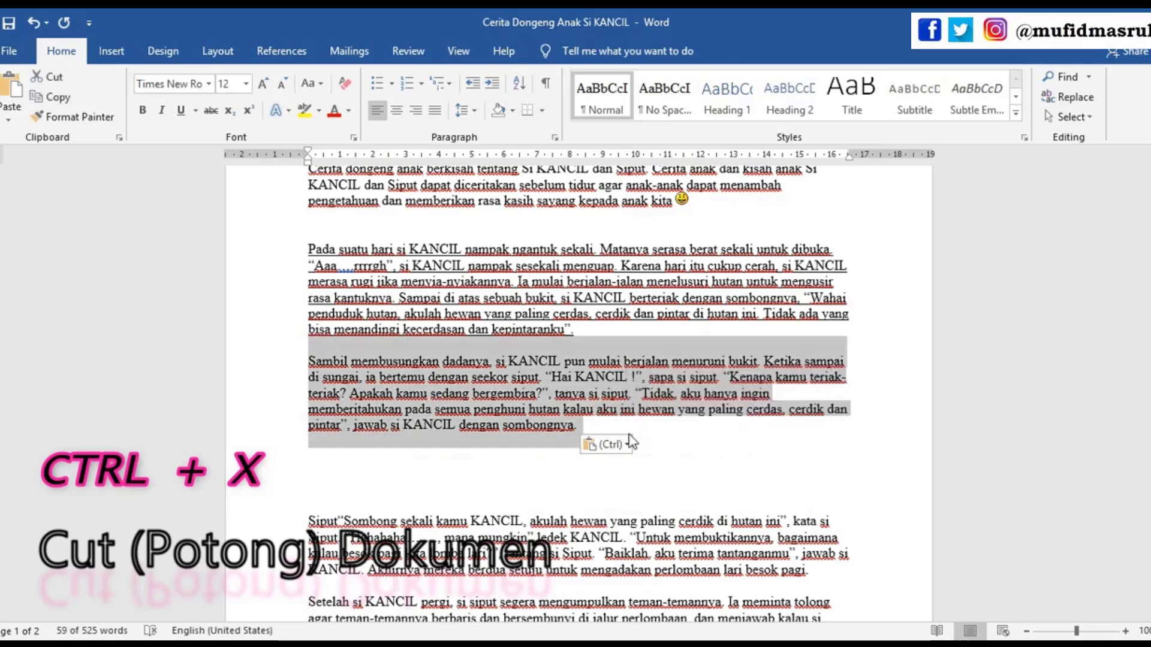
key(ctrl+x)
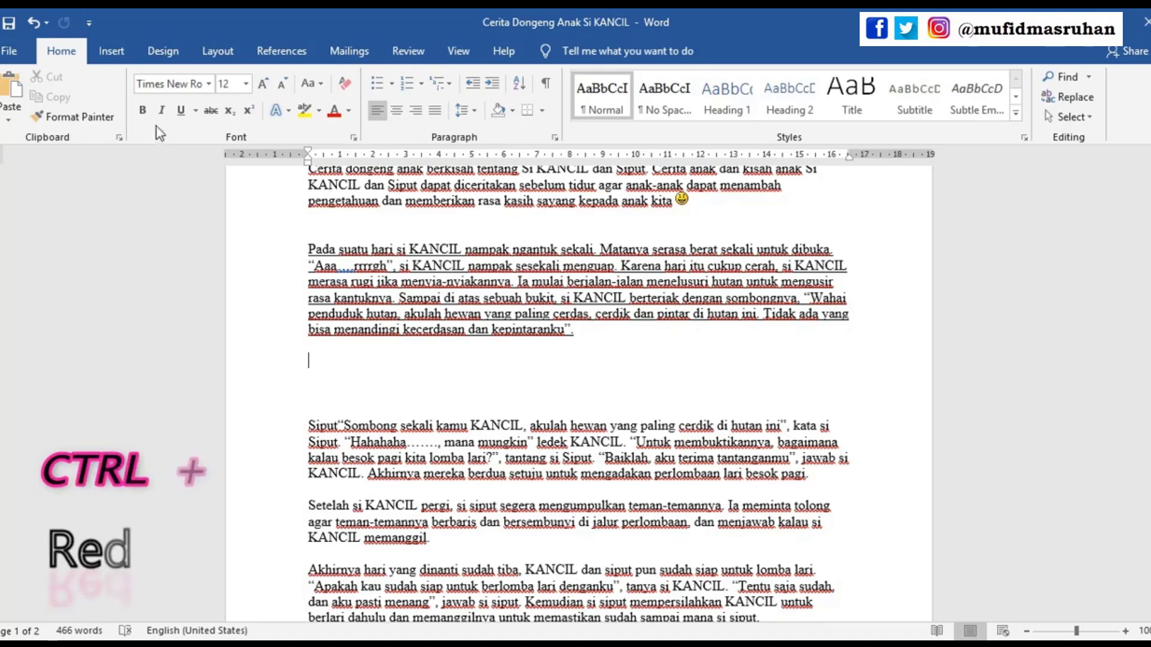
key(ctrl+y)
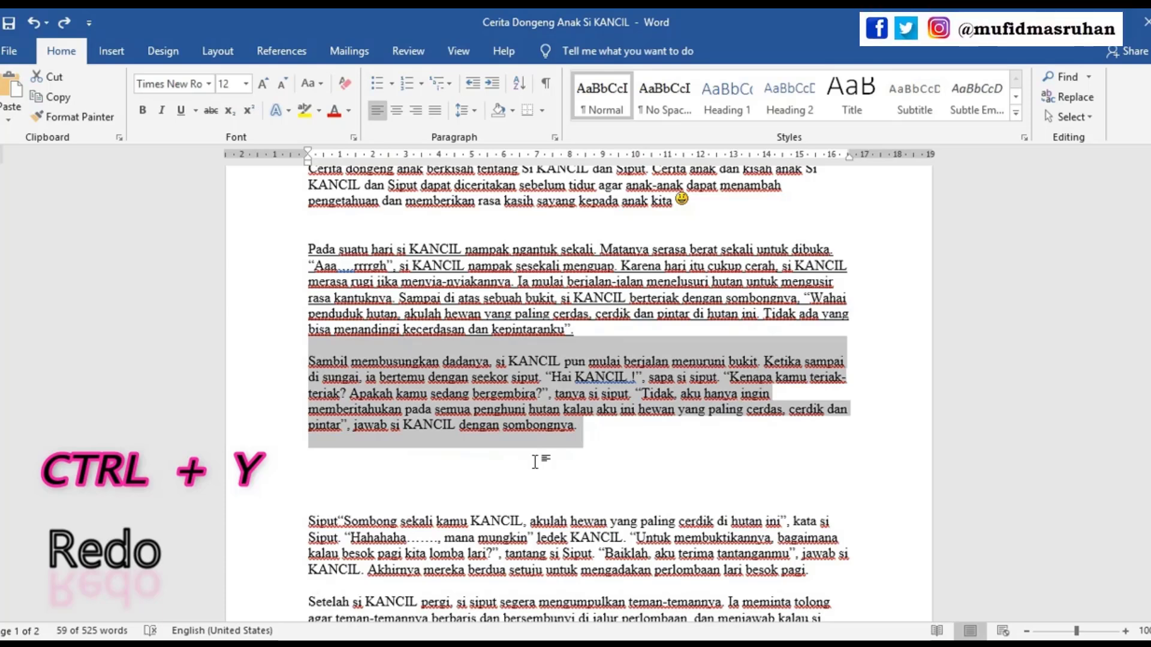
key(ctrl+y)
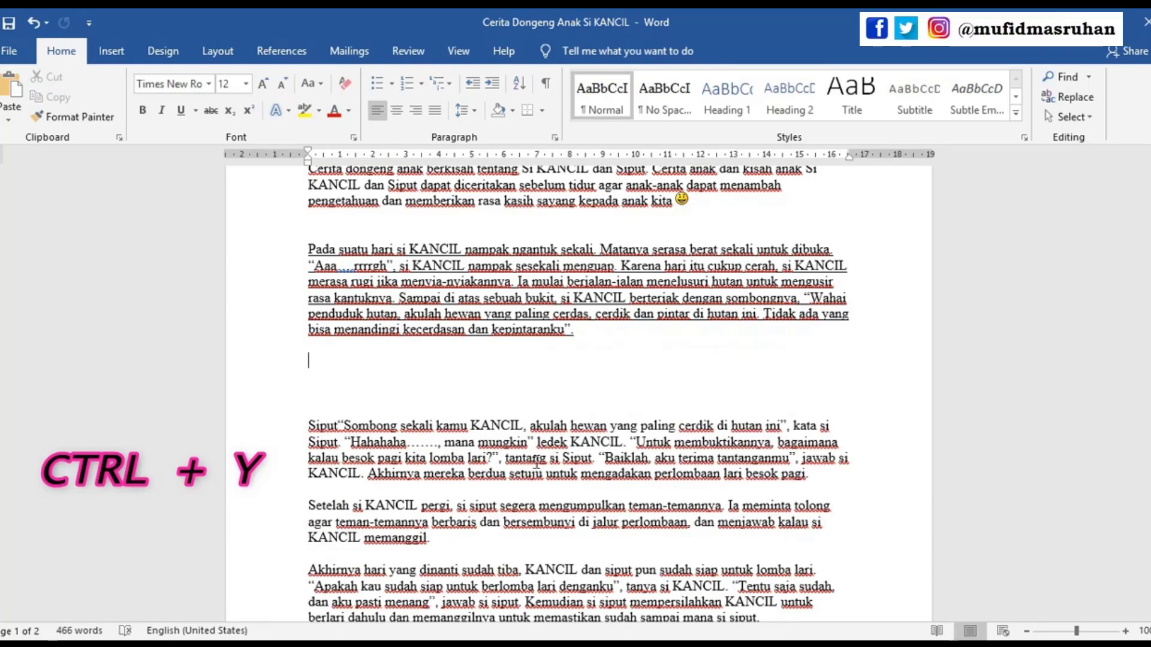
key(ctrl+z)
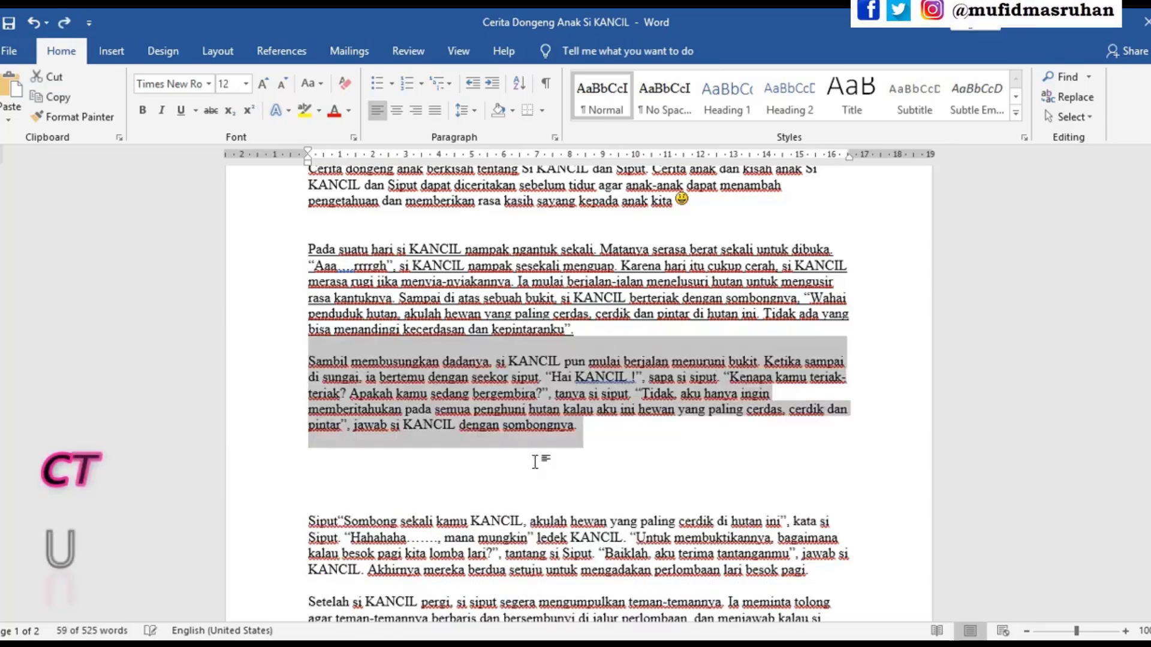
key(ctrl+z)
key(ctrl+z)
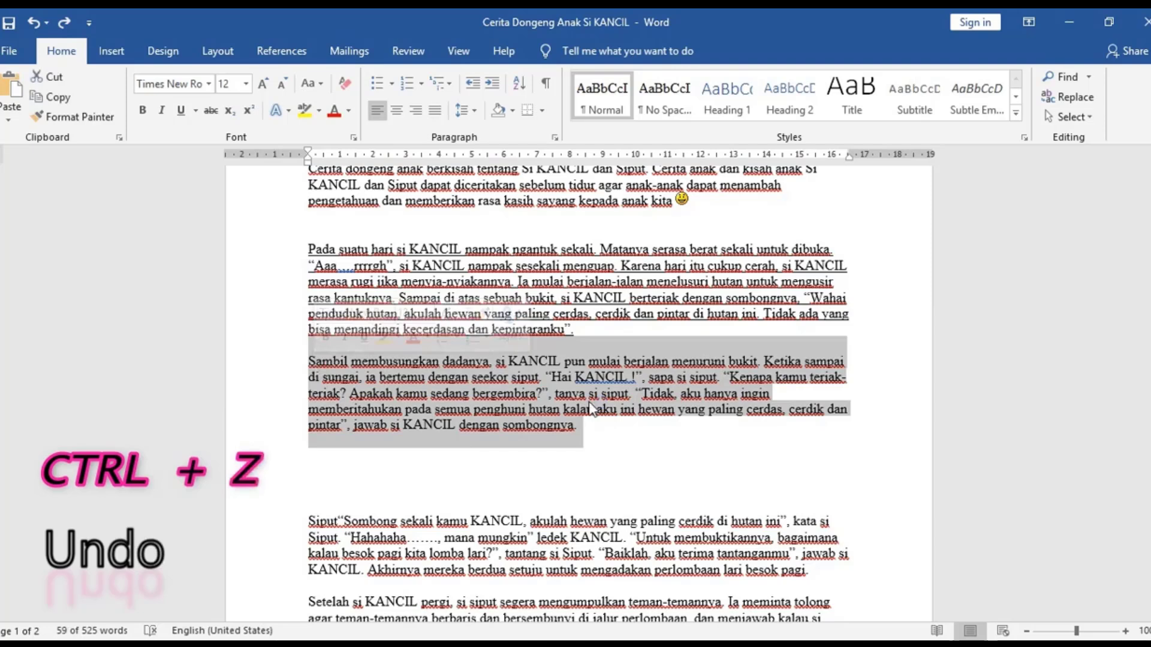
- Delete the selected "Sambil membusungkan dadanya" paragraph and the extra empty lines above the paragraph beginning "Siput"
key(Delete)
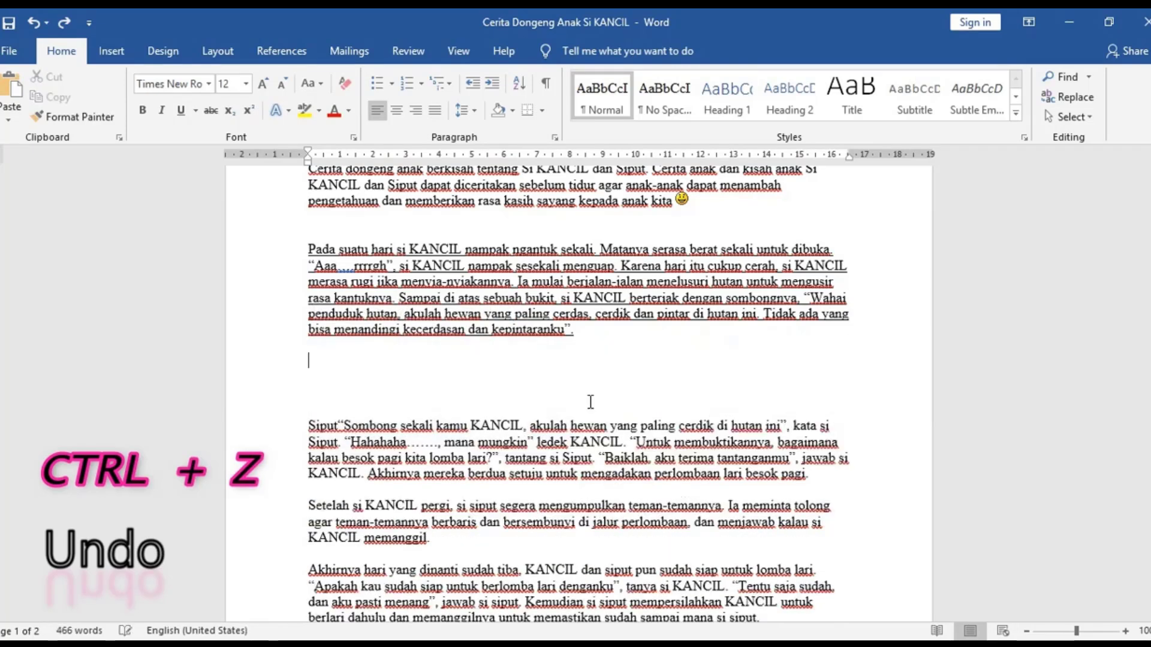
key(Delete)
key(Delete)
key(Delete)
key(Delete)
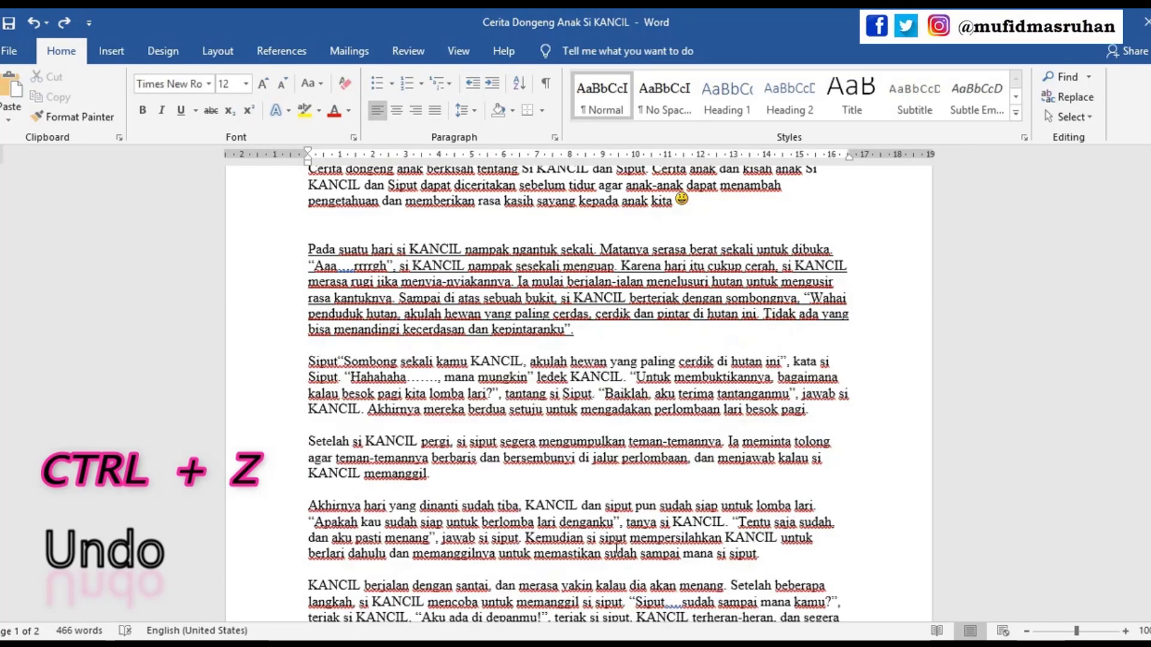
scroll(618, 566, down, 2)
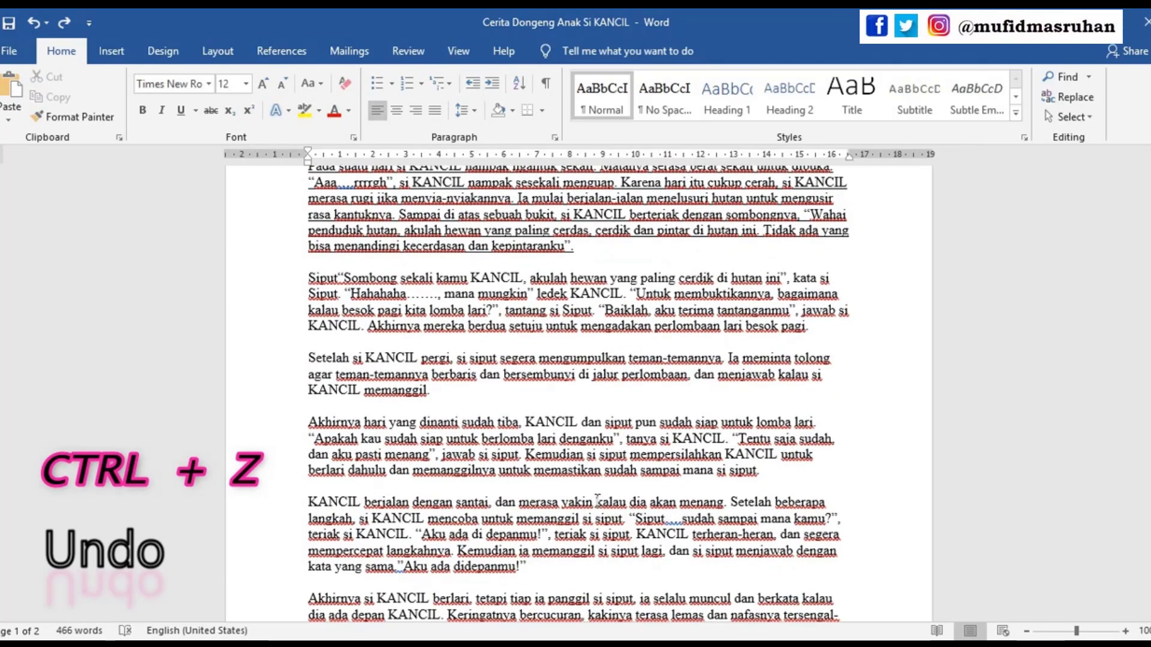